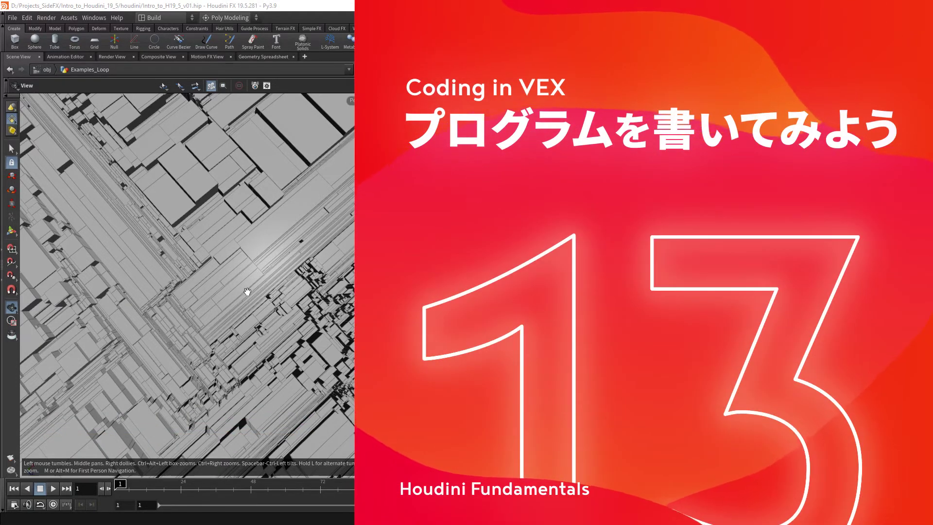
# Orbit and pan the view to a near top-down look at the box city
pyautogui.moveTo(245, 290)
pyautogui.mouseDown()
pyautogui.moveTo(266, 282)
pyautogui.moveTo(257, 272)
pyautogui.mouseUp()
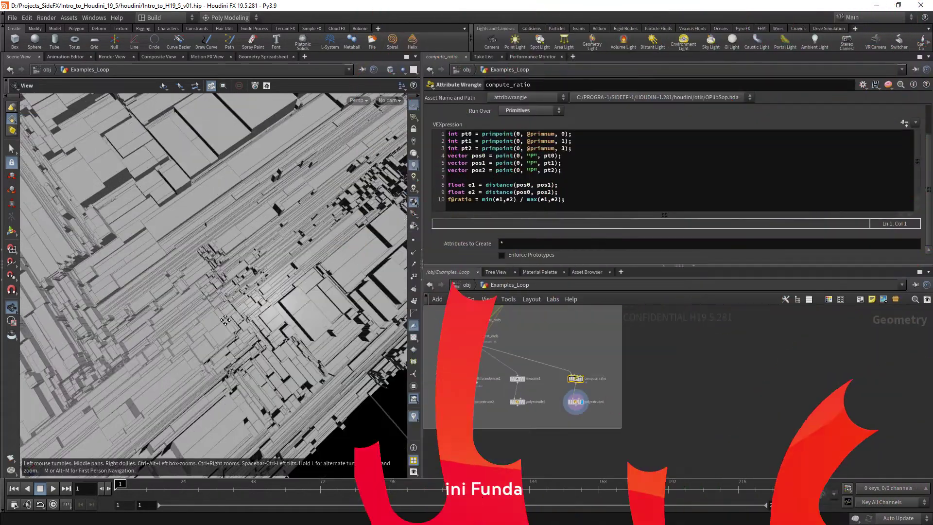
pyautogui.moveTo(258, 272)
pyautogui.mouseDown()
pyautogui.moveTo(229, 323)
pyautogui.moveTo(347, 301)
pyautogui.moveTo(254, 191)
pyautogui.moveTo(254, 217)
pyautogui.mouseUp()
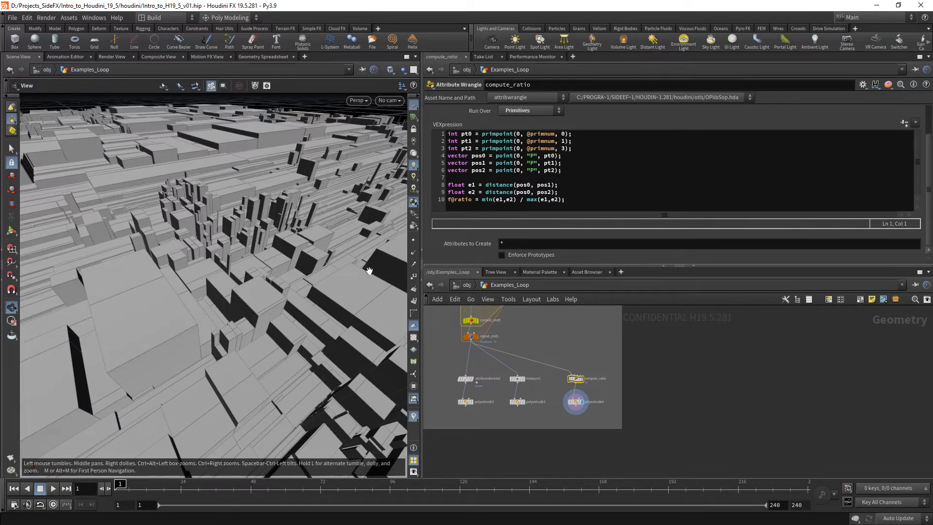
pyautogui.scroll(3, 645, 438)
pyautogui.moveTo(253, 218); pyautogui.dragTo(260, 323)
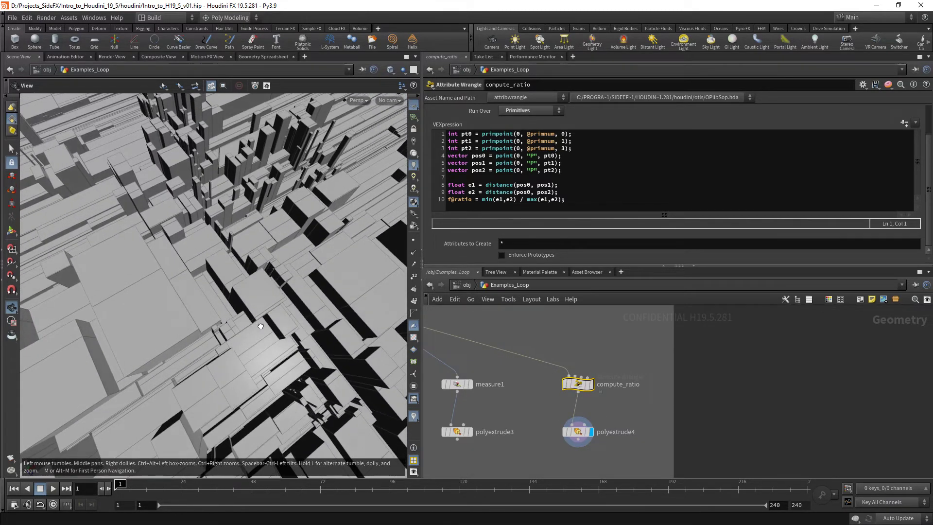
pyautogui.moveTo(269, 241); pyautogui.dragTo(264, 248, button='middle')
pyautogui.moveTo(264, 248); pyautogui.dragTo(242, 306)
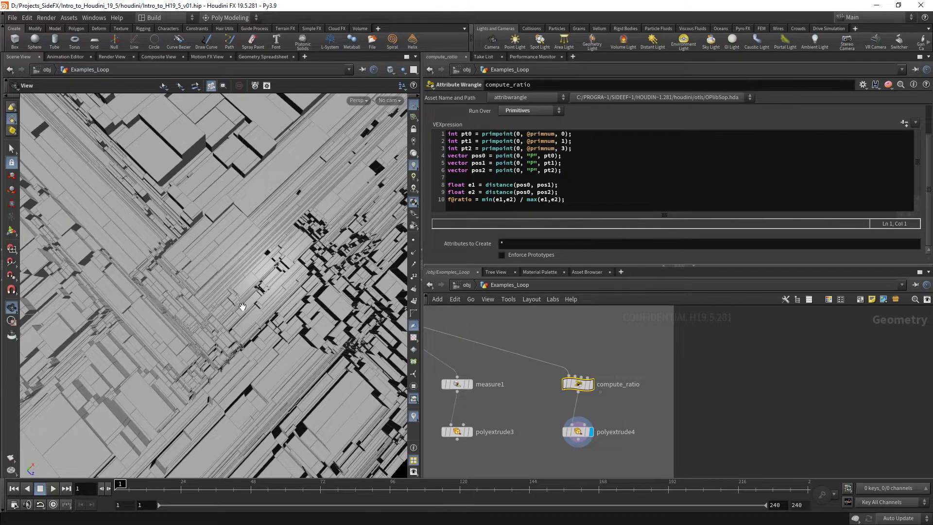
# Show the Geometry Spreadsheet, comparing point data with the per-primitive ratio values
pyautogui.click(264, 56)
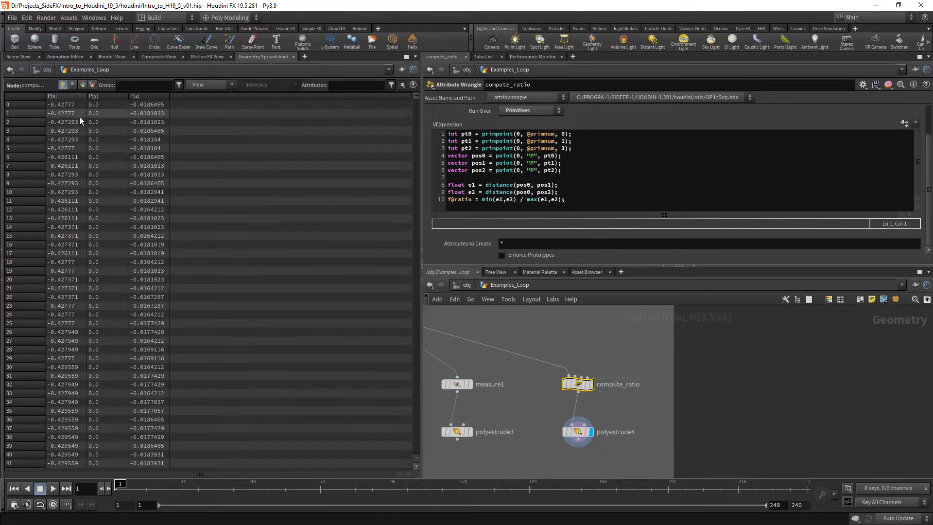
pyautogui.click(82, 85)
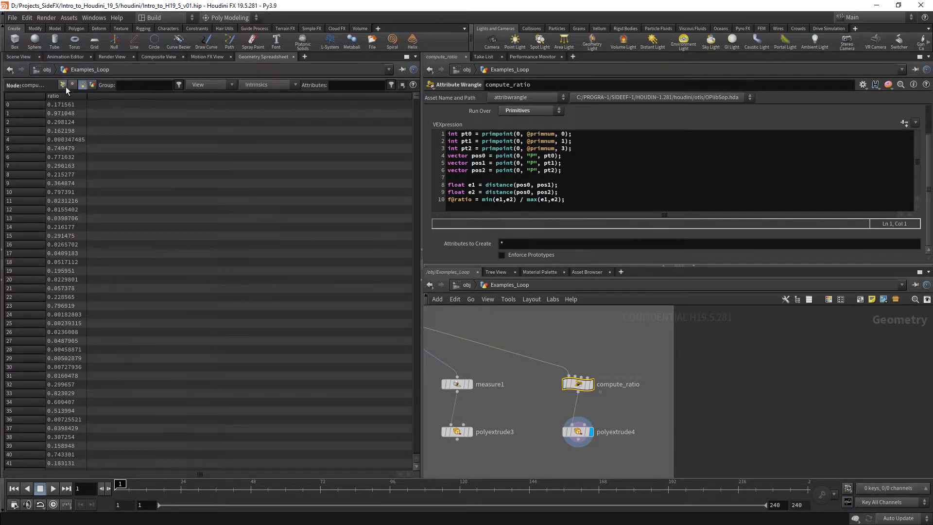
pyautogui.click(63, 85)
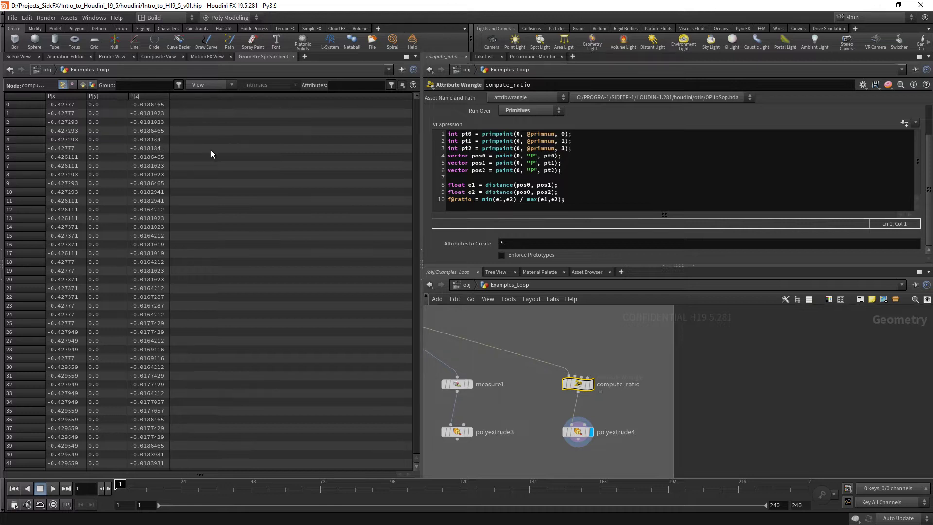
pyautogui.click(81, 85)
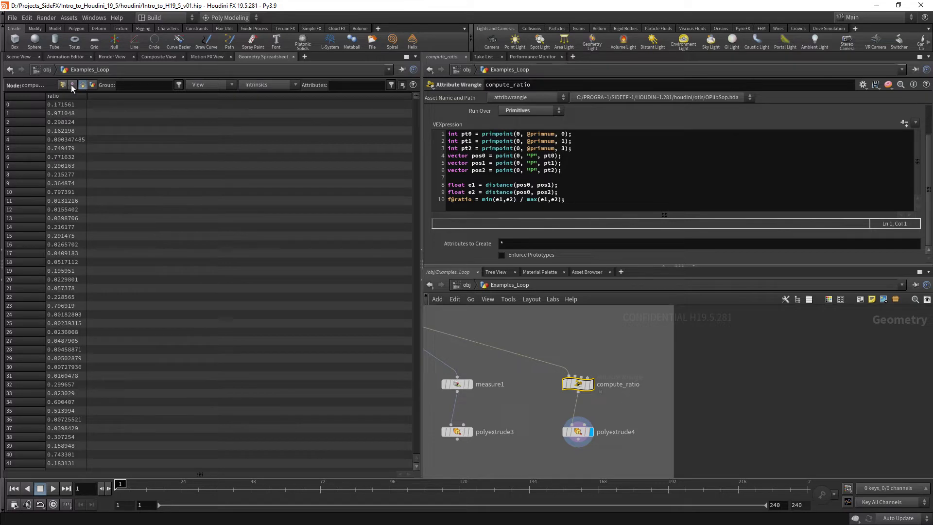
pyautogui.click(71, 85)
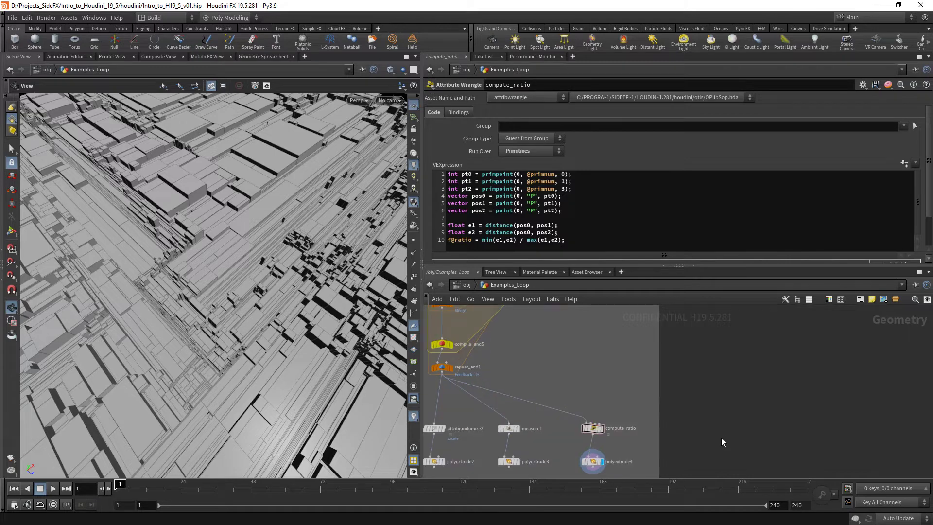
# Add an Attribute Wrangle (attribwrangle1) and a Primitive Wrangle (primitivewrangle1) to the network
pyautogui.press('Tab')
pyautogui.write('attrib')
pyautogui.press('Return')
pyautogui.press('Tab')
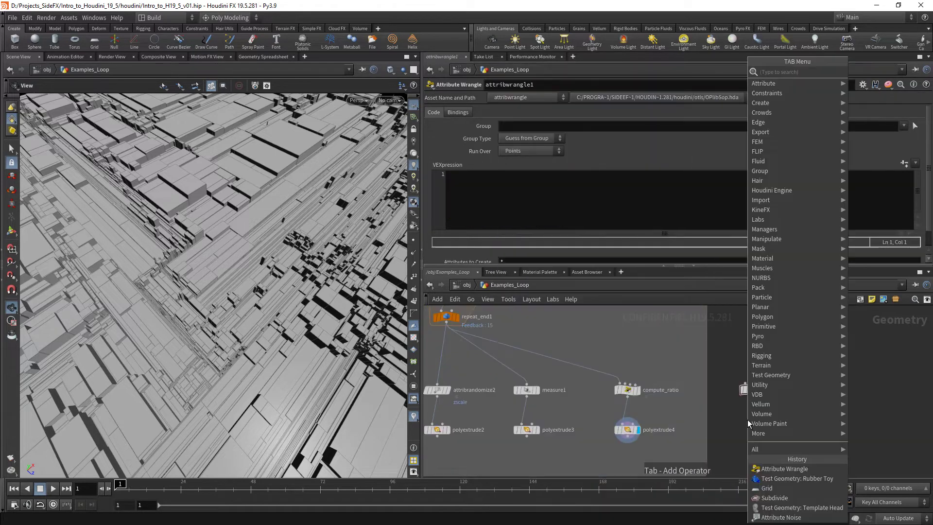
pyautogui.write('wran')
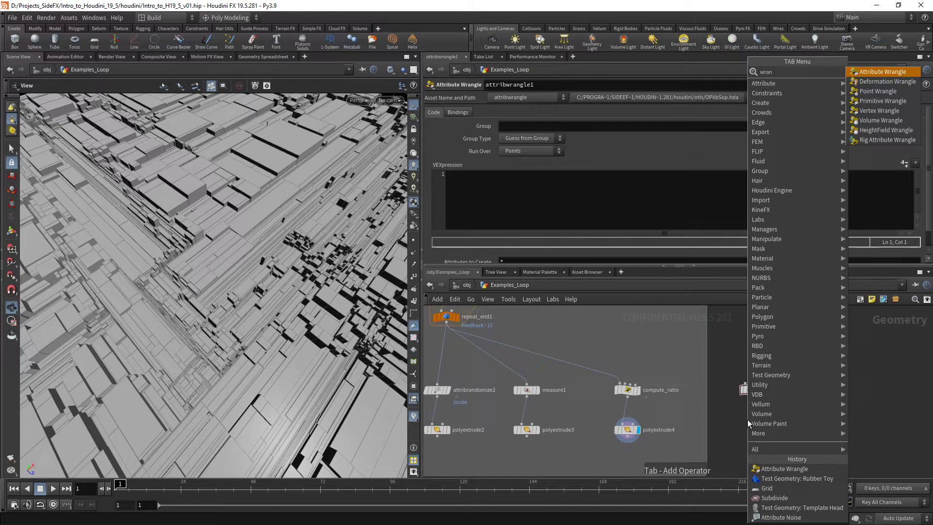
pyautogui.press('Down')
pyautogui.press('Down')
pyautogui.press('Down')
pyautogui.press('Down')
pyautogui.press('Up')
pyautogui.press('Up')
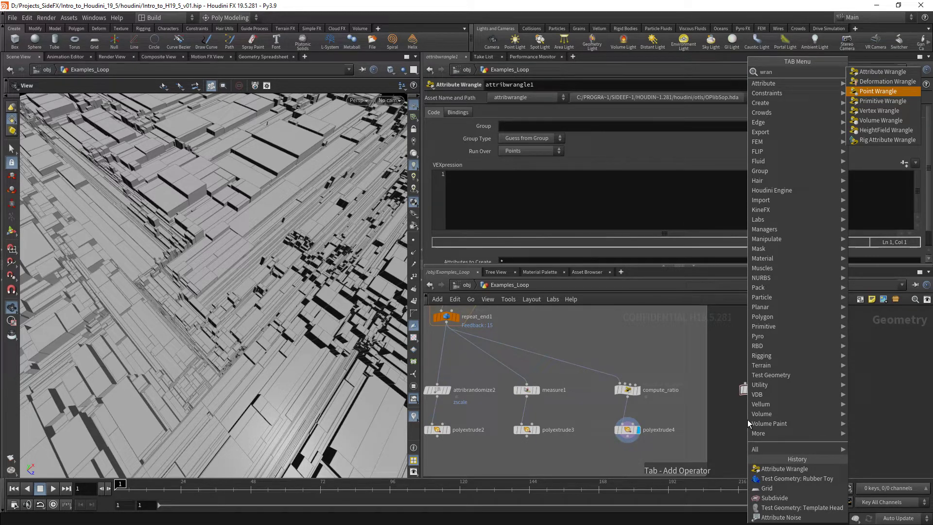
pyautogui.press('Down')
pyautogui.press('Return')
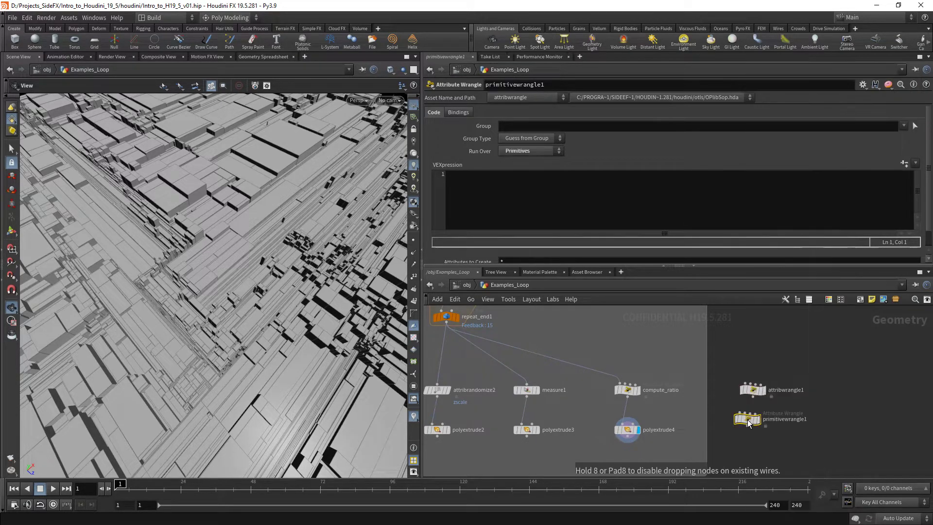
pyautogui.click(748, 422)
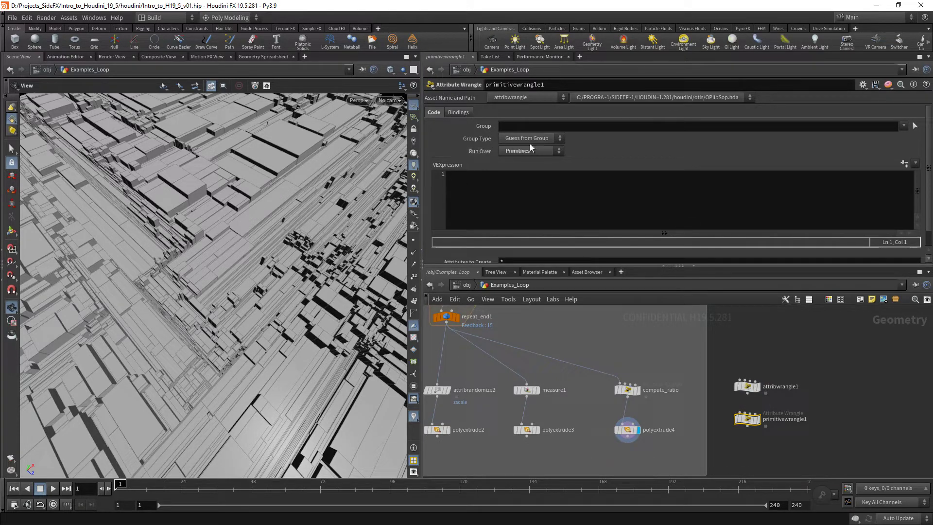
# Check the Run Over choices of primitivewrangle1 and attribwrangle1, leaving them unchanged
pyautogui.click(541, 154)
pyautogui.click(540, 152)
pyautogui.click(528, 151)
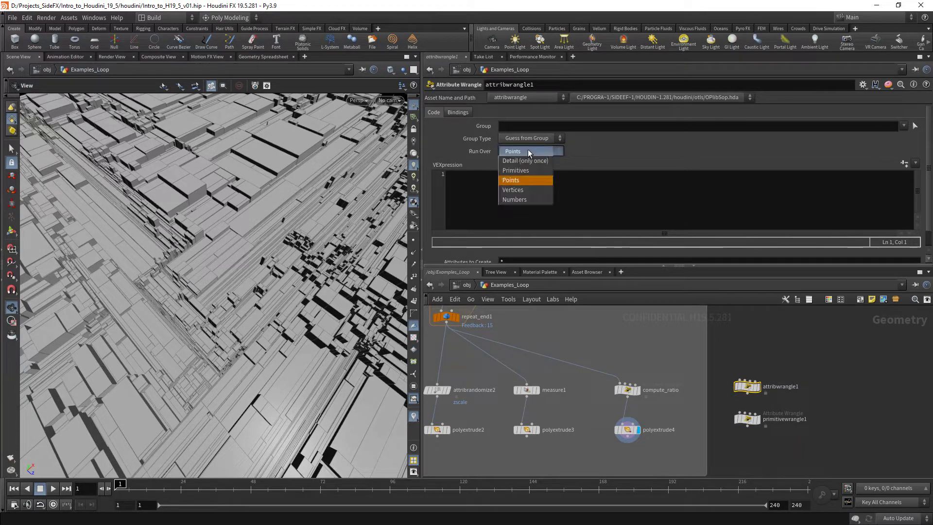
pyautogui.click(783, 380)
# Add a Point Wrangle, pointwrangle1, beside the network, keeping its default name
pyautogui.press('Tab')
pyautogui.write('poiwra')
pyautogui.press('Return')
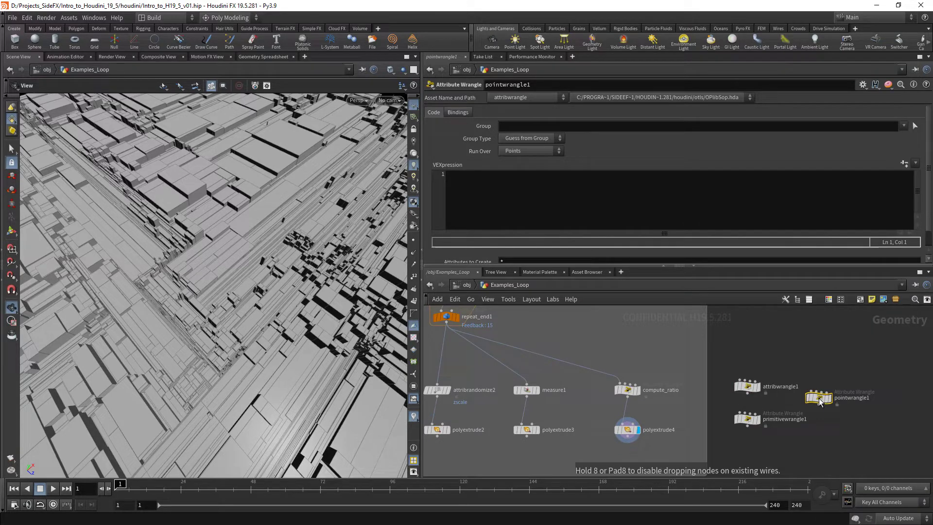
pyautogui.click(820, 400)
pyautogui.click(747, 387)
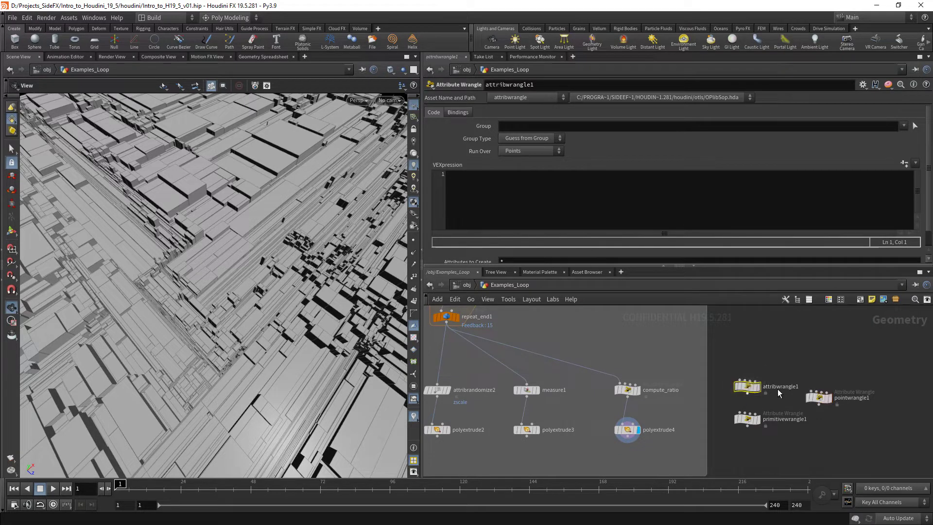
pyautogui.moveTo(855, 374); pyautogui.dragTo(807, 420)
pyautogui.scroll(1, 845, 401)
pyautogui.doubleClick(871, 397)
pyautogui.press('Return')
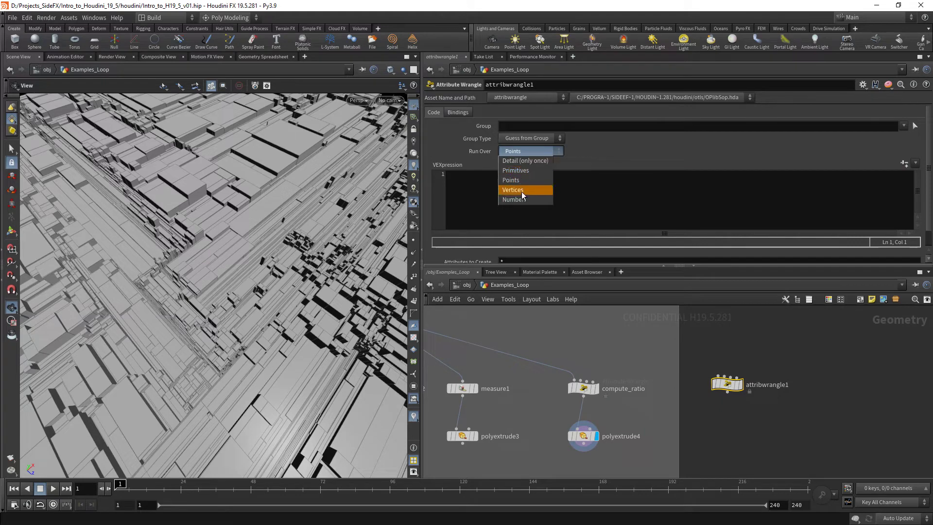
# Keep attribwrangle1 running over Points and delete deformationwrangle1
pyautogui.click(539, 178)
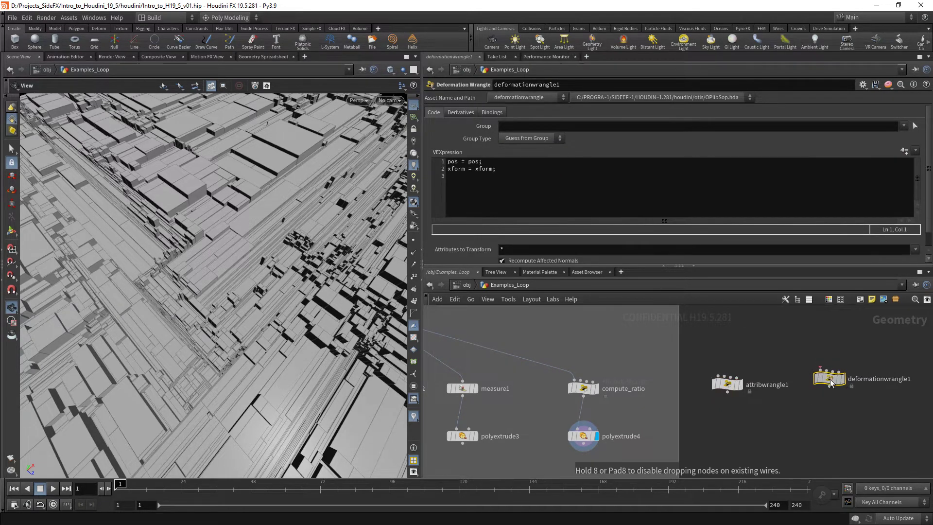
pyautogui.click(726, 384)
pyautogui.moveTo(801, 358); pyautogui.dragTo(867, 439)
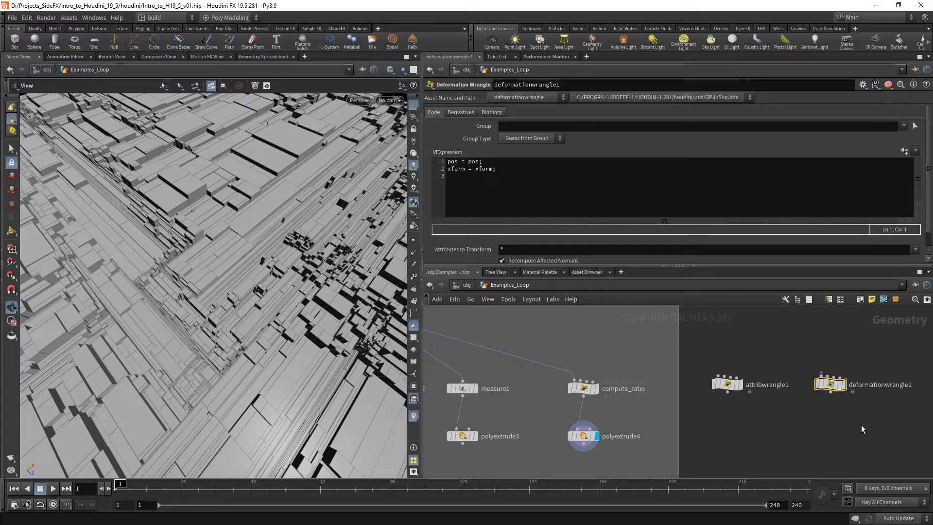
pyautogui.press('Delete')
# Add a Volume Wrangle, volumewrangle1, and place it beside attribwrangle1
pyautogui.press('Tab')
pyautogui.write('wran')
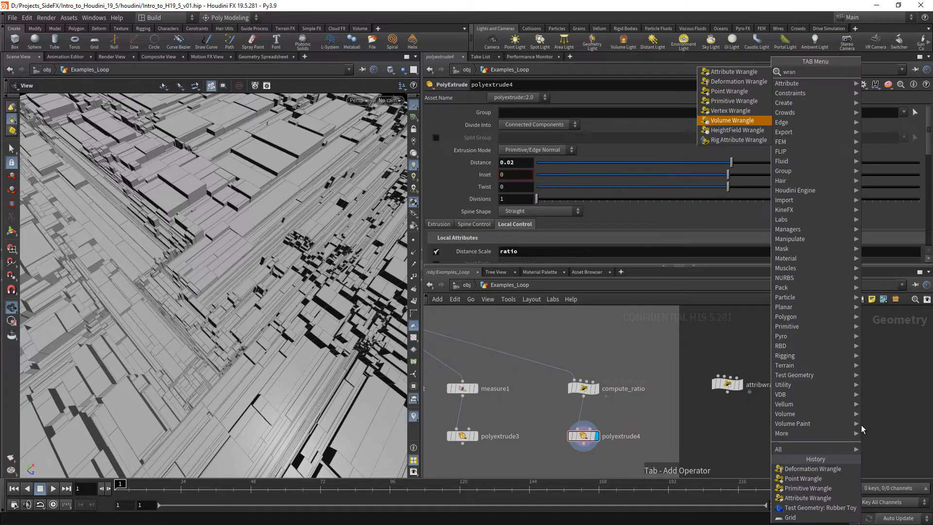
pyautogui.press('Down')
pyautogui.press('Down')
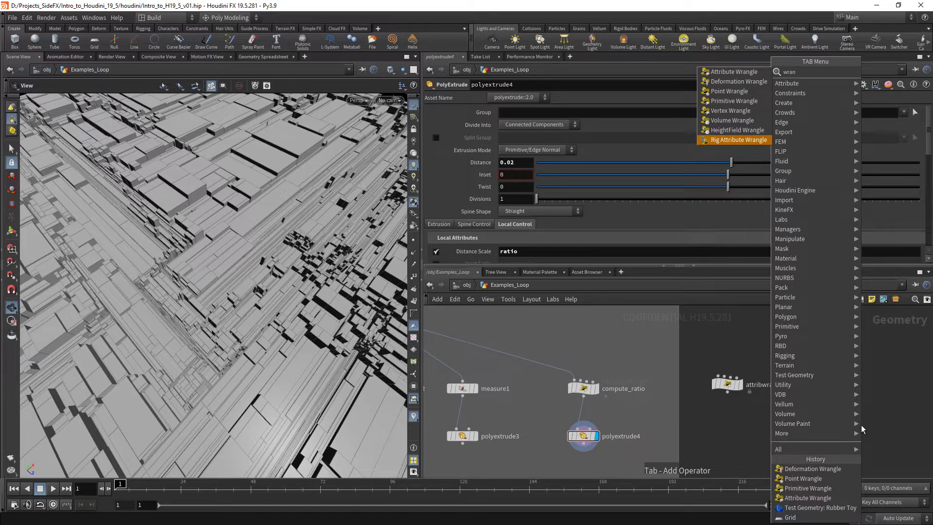
pyautogui.press('Up')
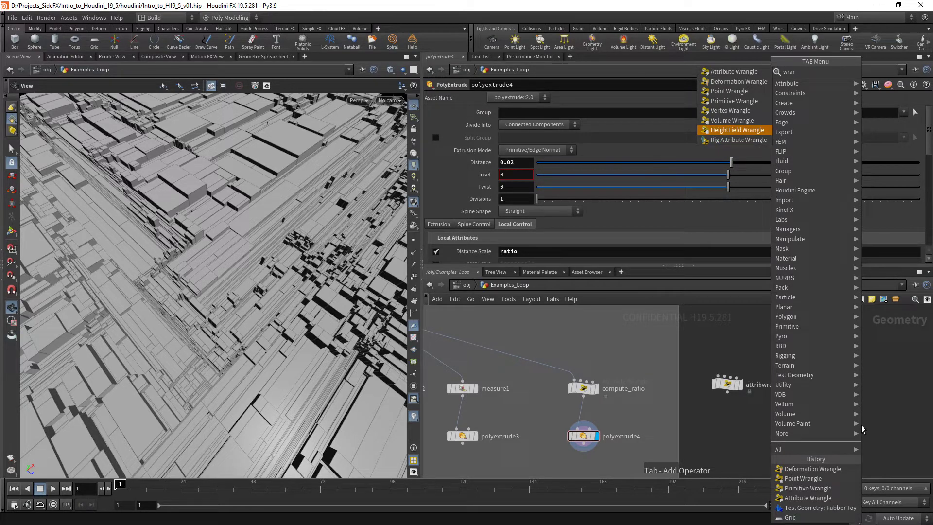
pyautogui.press('Up')
pyautogui.press('Up')
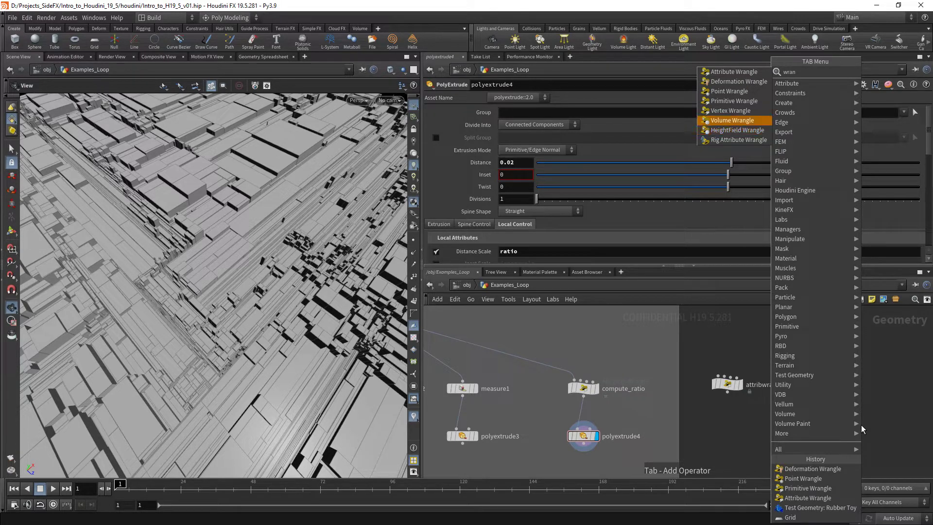
pyautogui.press('Return')
pyautogui.click(861, 425)
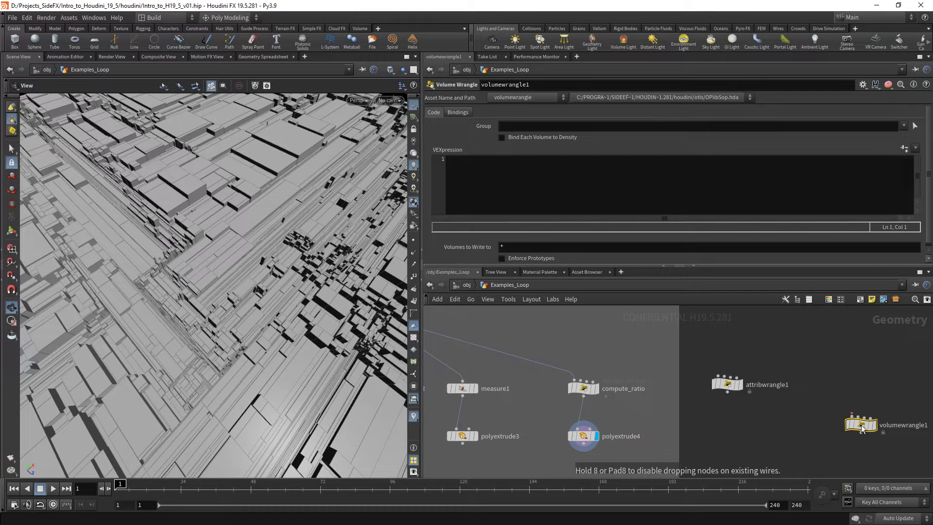
pyautogui.moveTo(861, 427); pyautogui.dragTo(834, 390)
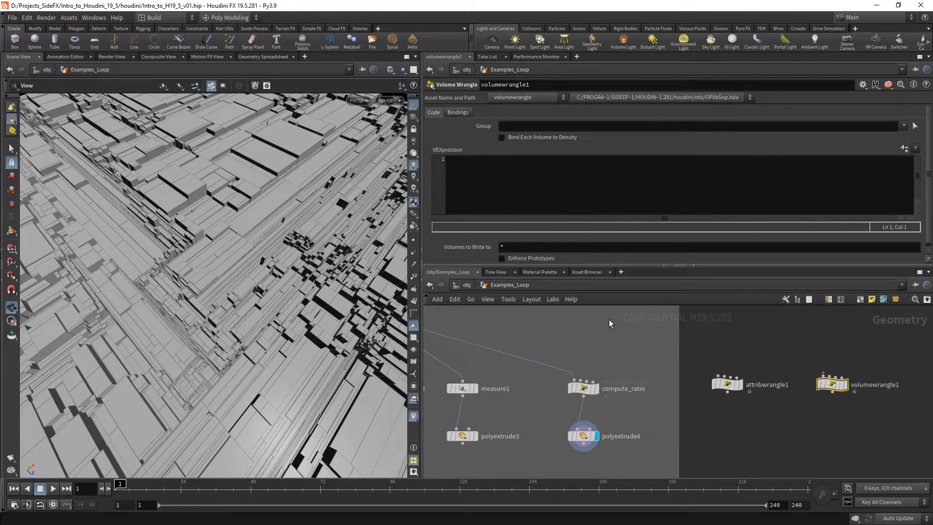
pyautogui.moveTo(801, 351); pyautogui.dragTo(877, 419)
# Delete volumewrangle1 and add a Point VOP, pointvop1, to the network
pyautogui.press('Delete')
pyautogui.press('Tab')
pyautogui.write('vop')
pyautogui.press('Up')
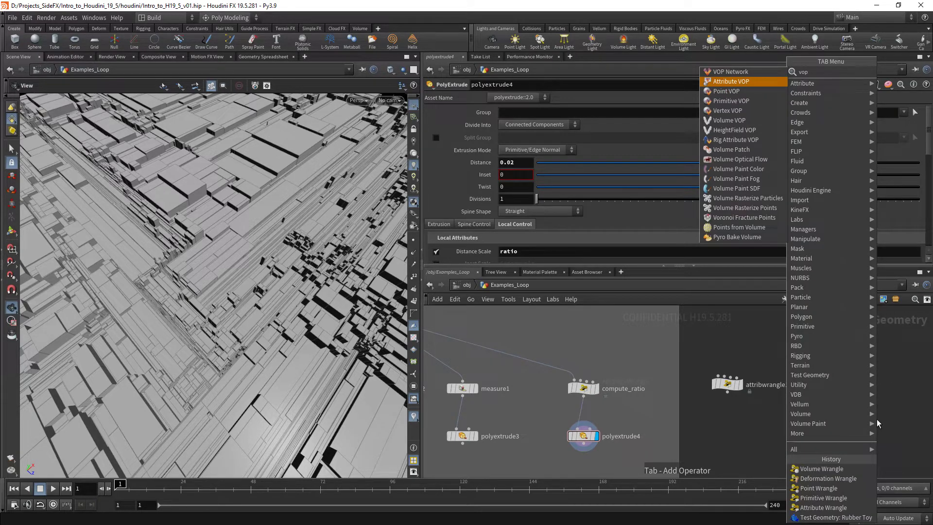
pyautogui.press('Down')
pyautogui.press('Down')
pyautogui.press('Down')
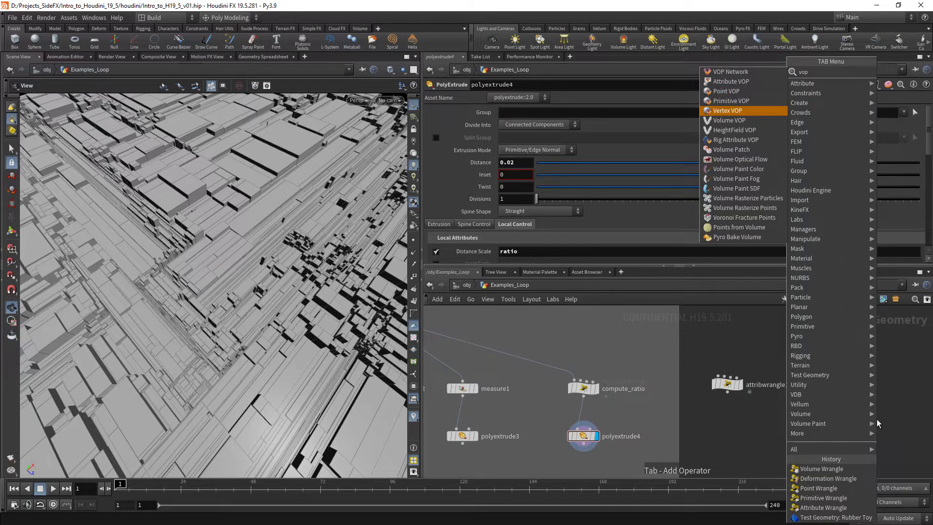
pyautogui.press('Up')
pyautogui.press('Up')
pyautogui.press('Return')
pyautogui.click(878, 421)
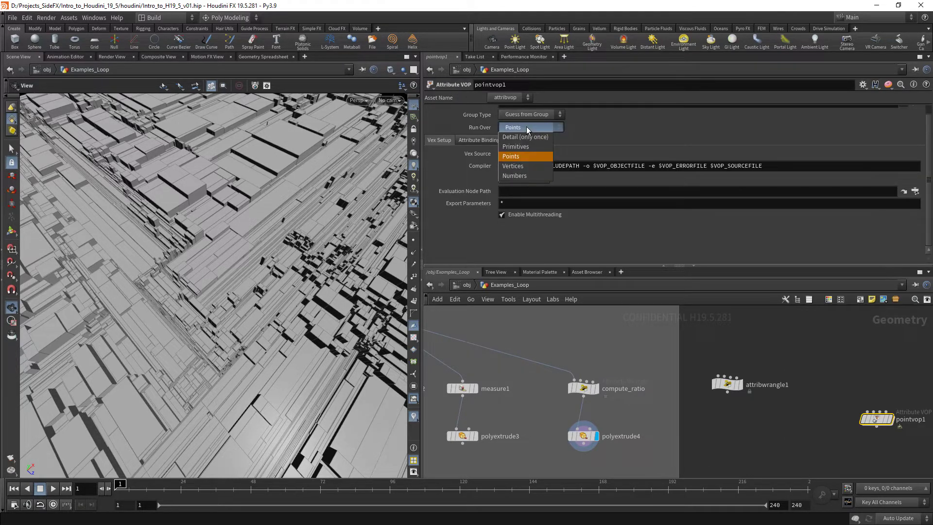
# Add volumevop1, look inside it, then delete volumevop1 and pointvop1 from Examples_Loop
pyautogui.press('Tab')
pyautogui.write('volume')
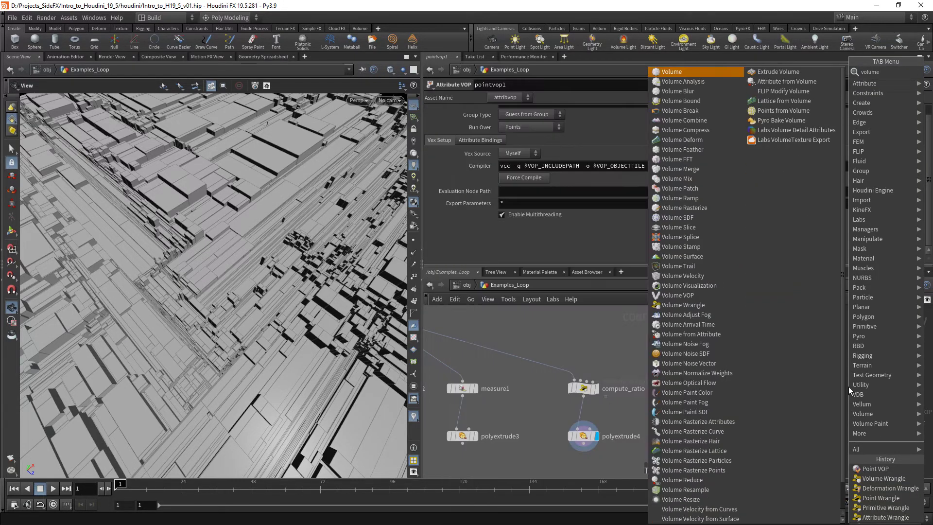
pyautogui.press('Escape')
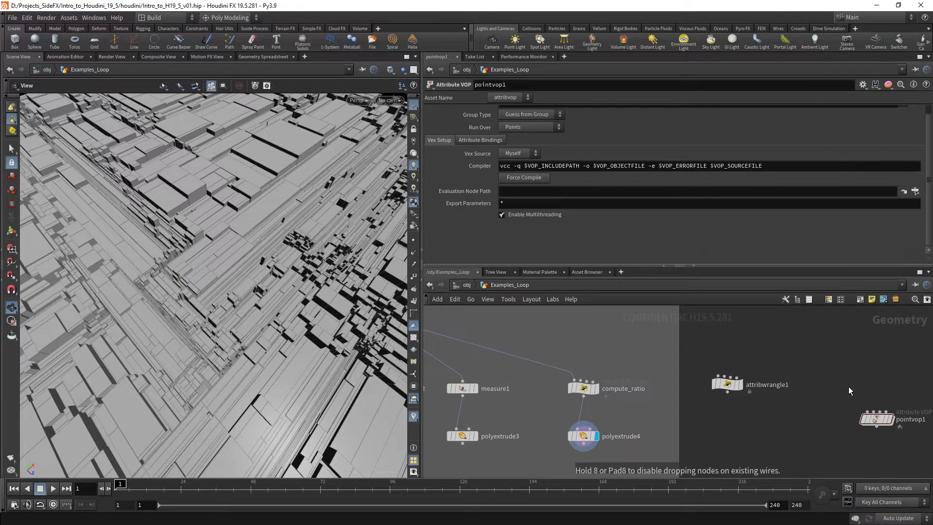
pyautogui.click(835, 382)
pyautogui.doubleClick(836, 381)
pyautogui.scroll(5, 645, 365)
pyautogui.press('u')
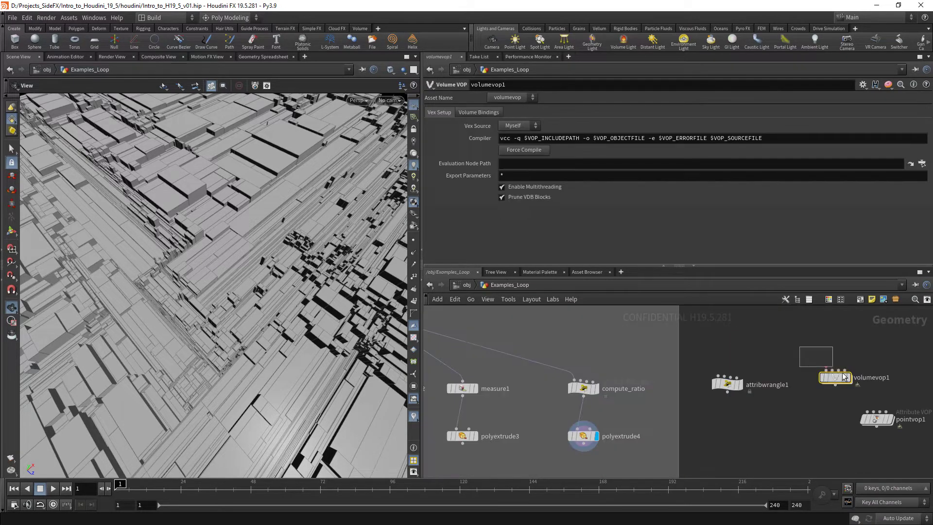
pyautogui.moveTo(809, 349); pyautogui.dragTo(914, 447)
pyautogui.press('Delete')
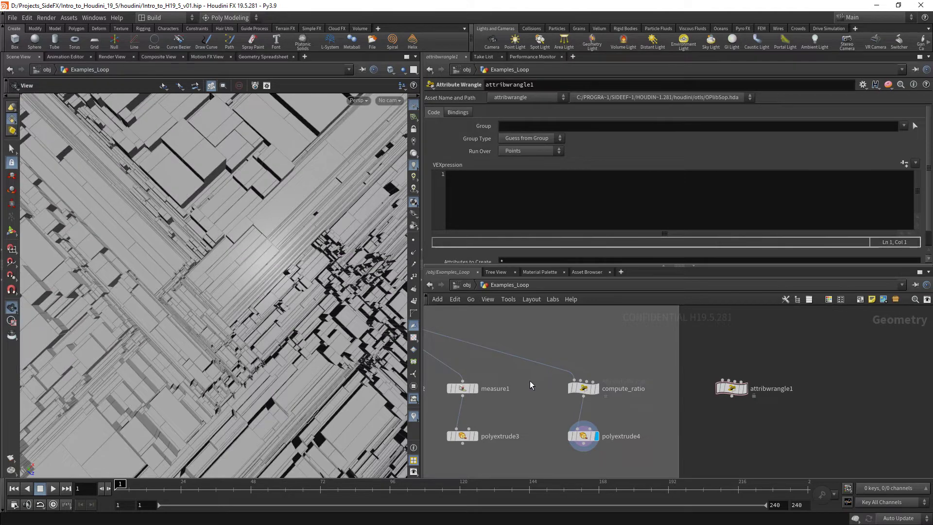
# Add a Grid node, grid2, wired into attribwrangle1 with its result displayed
pyautogui.moveTo(535, 375); pyautogui.dragTo(620, 412)
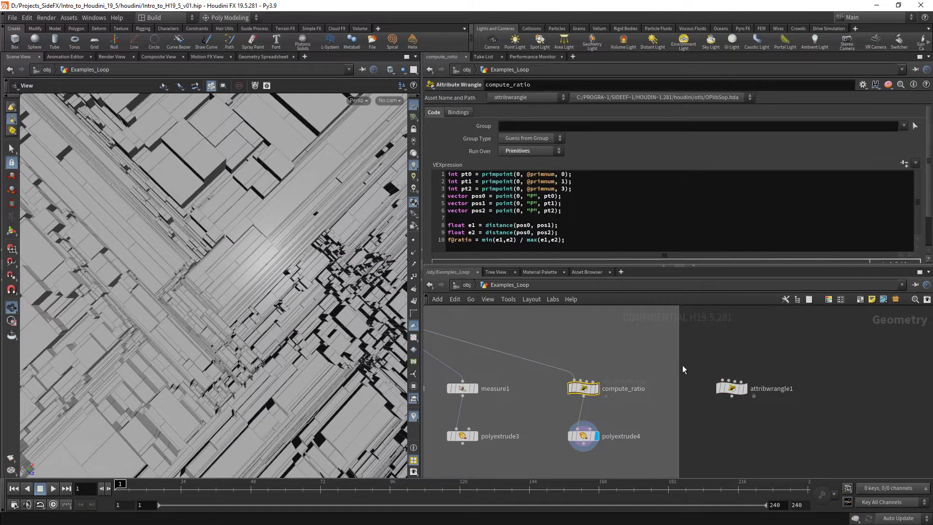
pyautogui.moveTo(741, 352); pyautogui.dragTo(733, 375, button='middle')
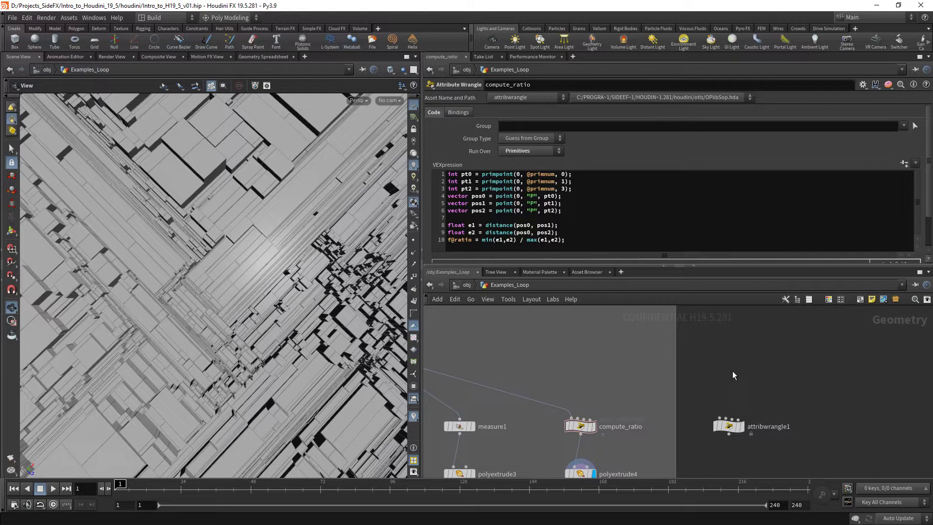
pyautogui.press('Tab')
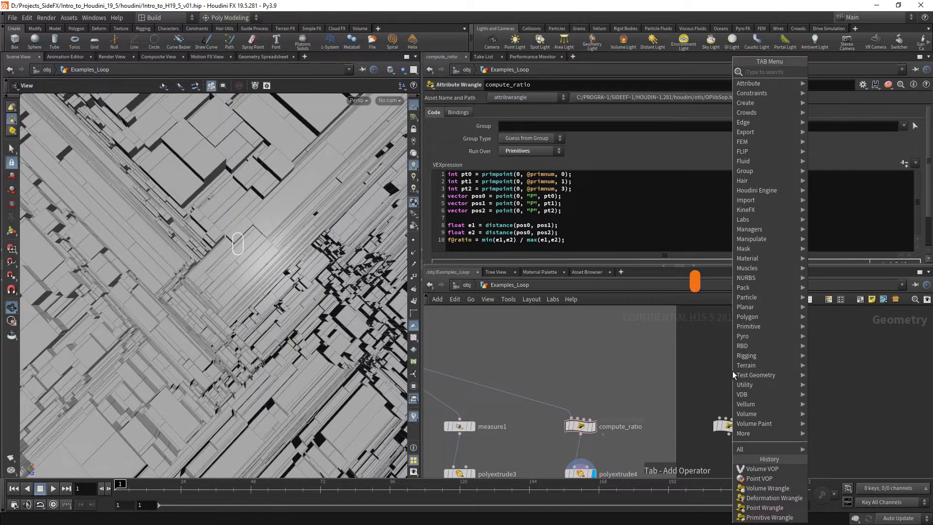
pyautogui.write('grid')
pyautogui.press('Return')
pyautogui.click(732, 371)
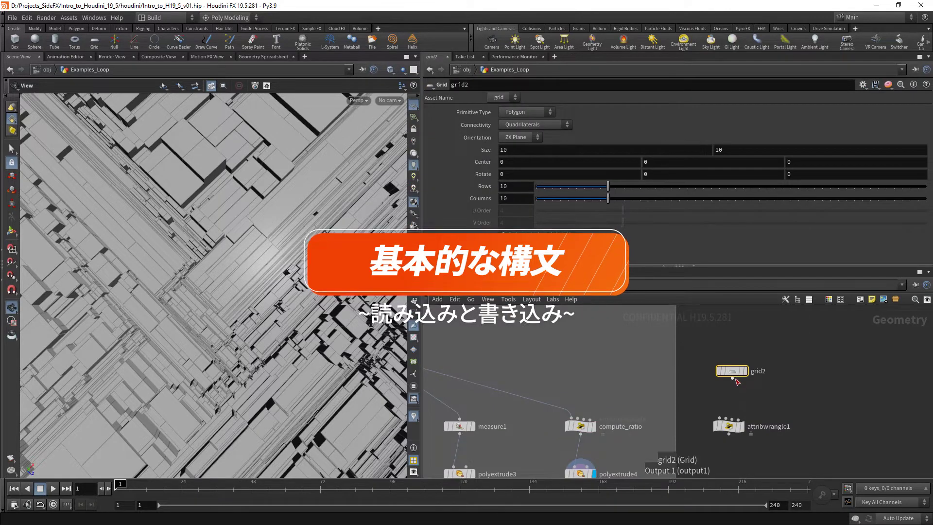
pyautogui.click(732, 377)
pyautogui.click(719, 419)
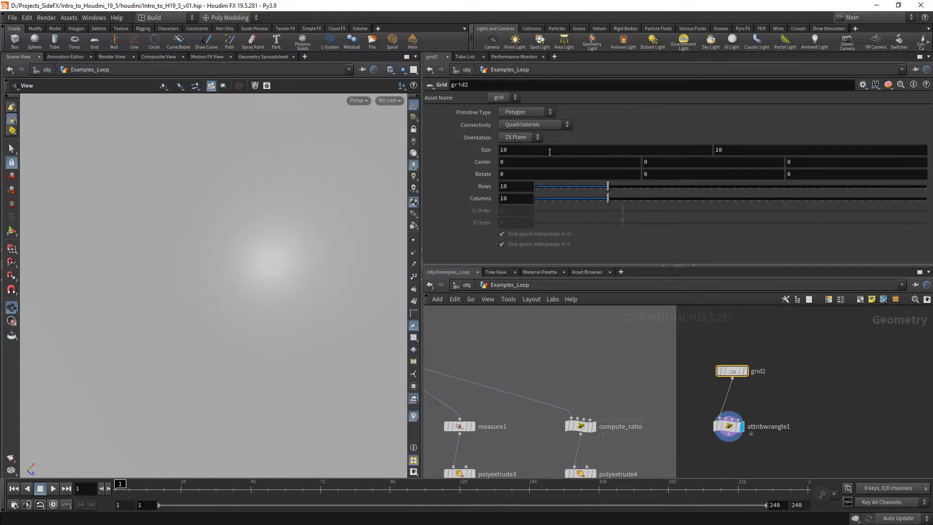
# Set grid2's Size to 1 and select attribwrangle1 for code editing
pyautogui.click(550, 152)
pyautogui.write('1')
pyautogui.press('Return')
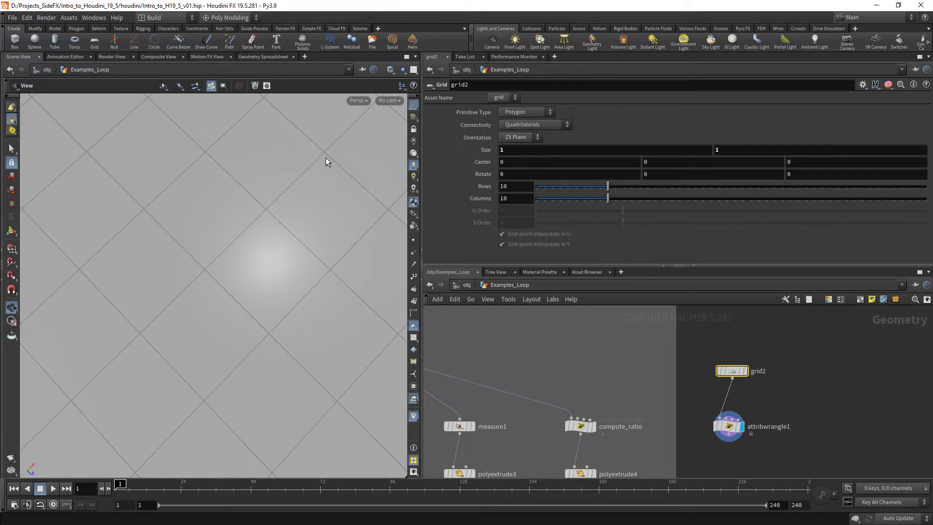
pyautogui.moveTo(322, 149)
pyautogui.mouseDown()
pyautogui.moveTo(214, 217)
pyautogui.moveTo(277, 202)
pyautogui.moveTo(202, 260)
pyautogui.mouseUp()
pyautogui.moveTo(728, 426); pyautogui.dragTo(732, 417)
pyautogui.click(556, 196)
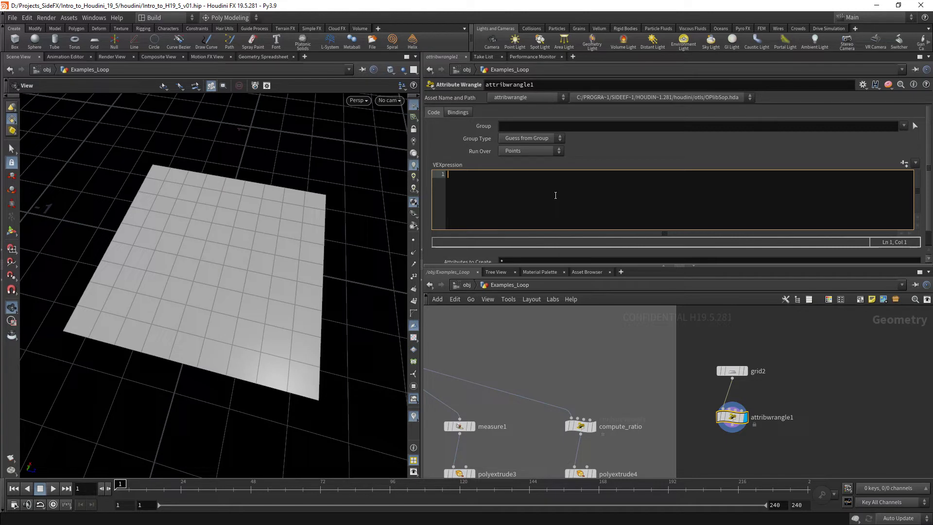
# Start attribwrangle1's VEXpression with @P and enlarge the code editor font
pyautogui.write('@')
pyautogui.write('P')
pyautogui.keyDown('ctrl'); pyautogui.scroll(1, 555, 195); pyautogui.keyUp('ctrl')
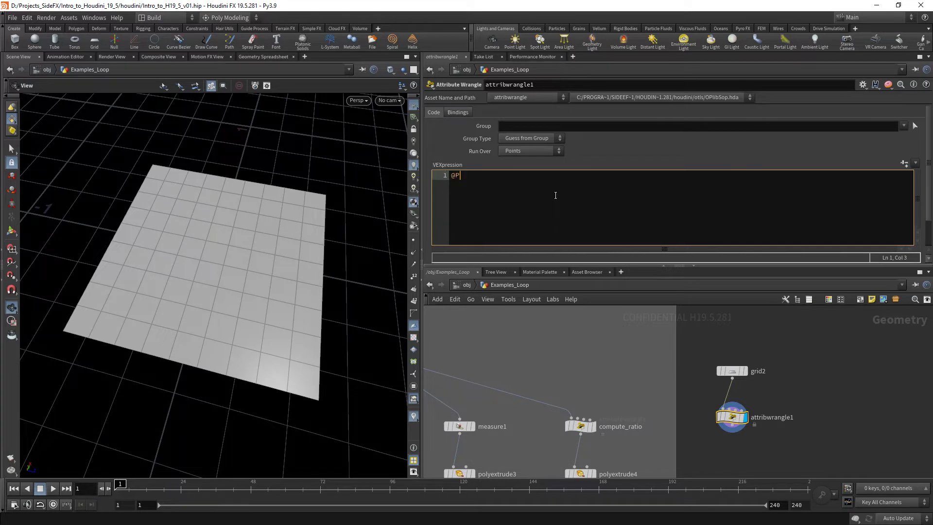
pyautogui.keyDown('ctrl'); pyautogui.scroll(1, 555, 195); pyautogui.keyUp('ctrl')
pyautogui.keyDown('ctrl'); pyautogui.scroll(1, 555, 195); pyautogui.keyUp('ctrl')
pyautogui.keyDown('ctrl'); pyautogui.scroll(1, 555, 195); pyautogui.keyUp('ctrl')
pyautogui.keyDown('ctrl'); pyautogui.scroll(-2, 555, 195); pyautogui.keyUp('ctrl')
pyautogui.keyDown('ctrl'); pyautogui.scroll(-2, 555, 195); pyautogui.keyUp('ctrl')
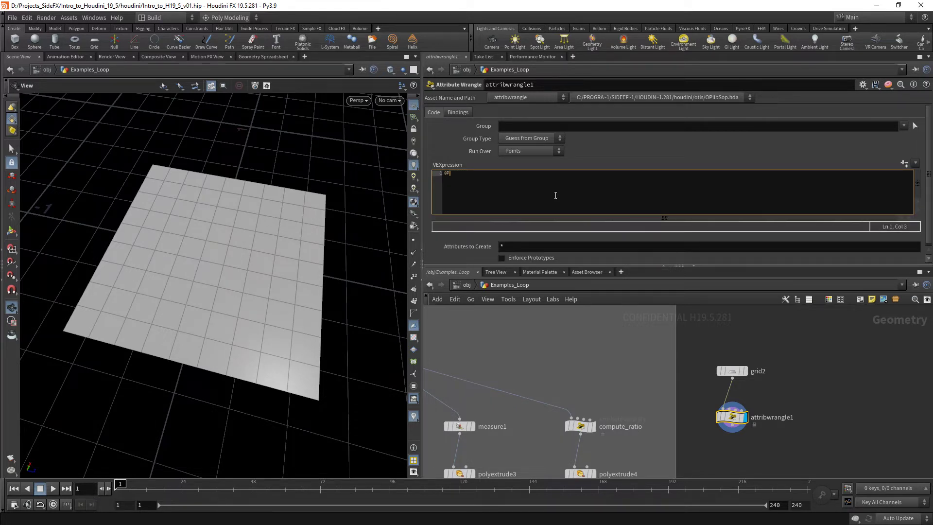
pyautogui.keyDown('ctrl'); pyautogui.scroll(-1, 555, 195); pyautogui.keyUp('ctrl')
pyautogui.keyDown('ctrl'); pyautogui.scroll(3, 527, 183); pyautogui.keyUp('ctrl')
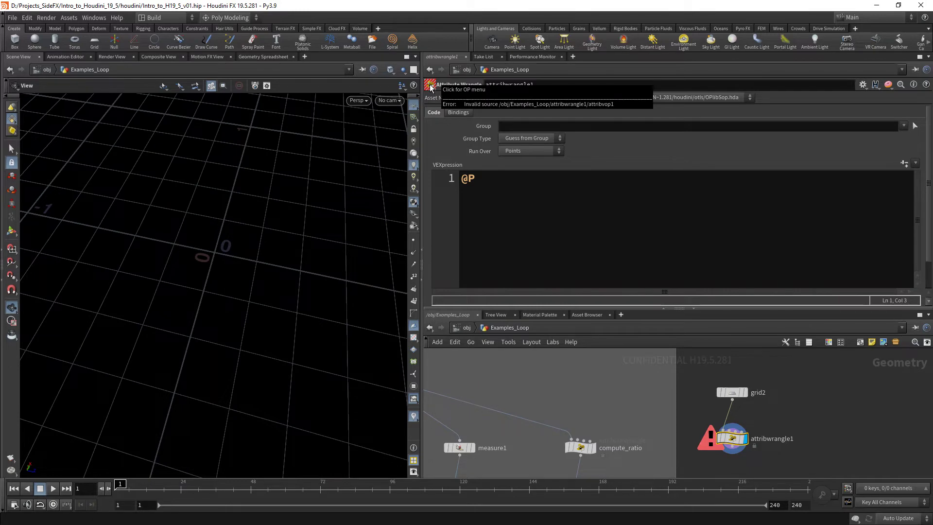
pyautogui.click(557, 180)
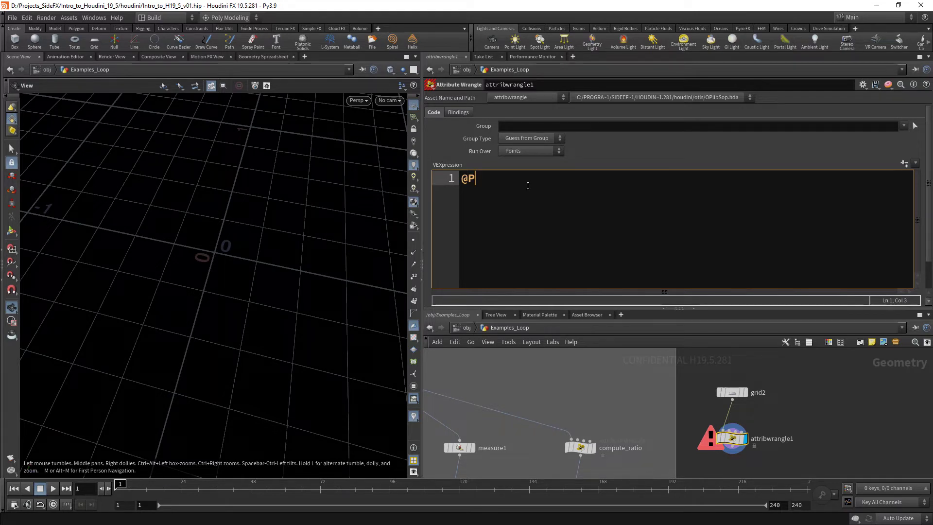
# Complete the VEX line as @P = {1,0,0}; and apply it so attribwrangle1 recooks
pyautogui.write('= ')
pyautogui.write('{1,')
pyautogui.write('0.0')
pyautogui.write(';')
pyautogui.press('Return')
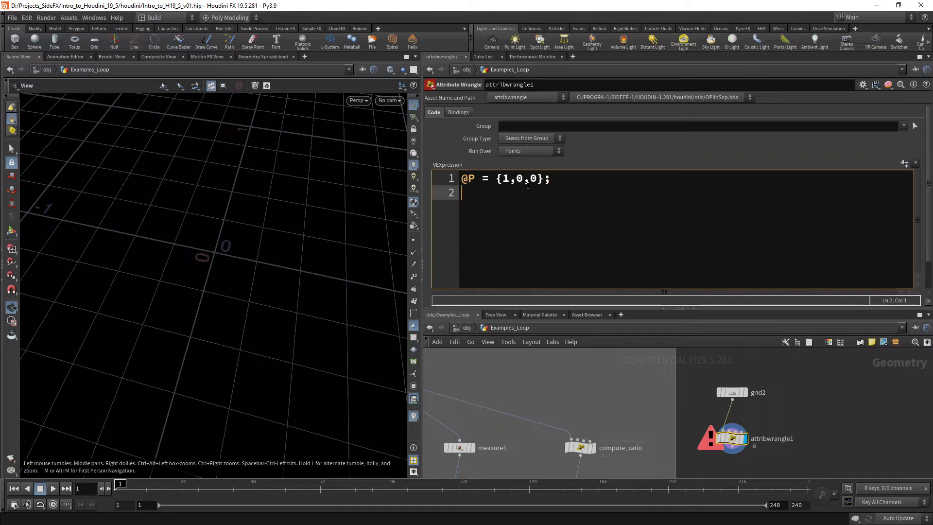
pyautogui.press('BackSpace')
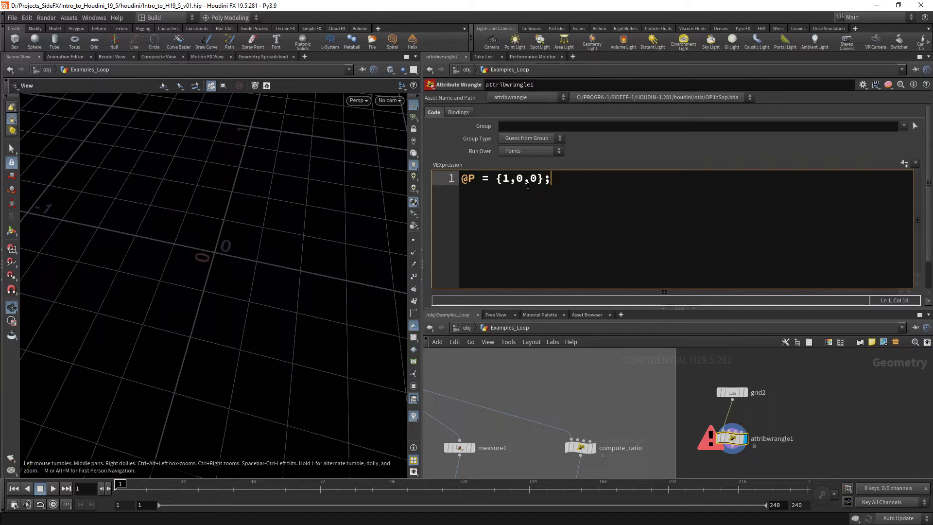
pyautogui.press('Return')
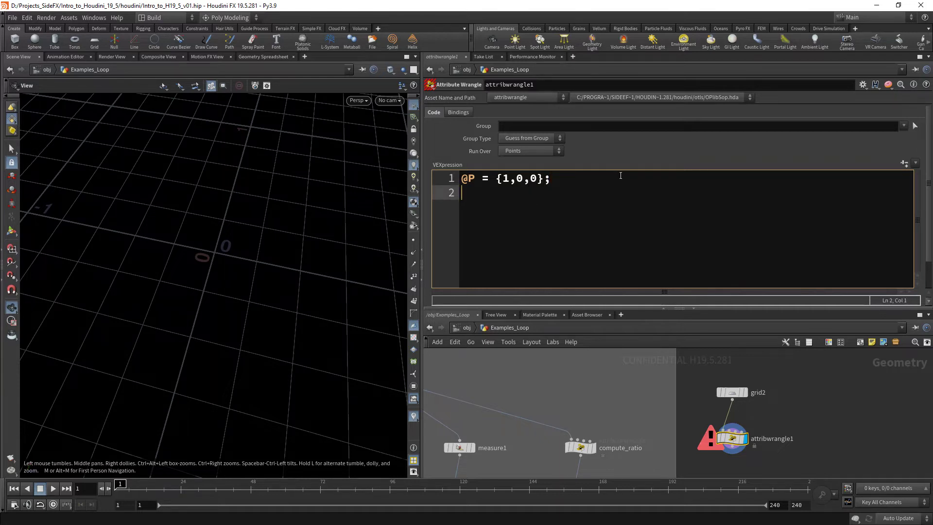
pyautogui.click(628, 152)
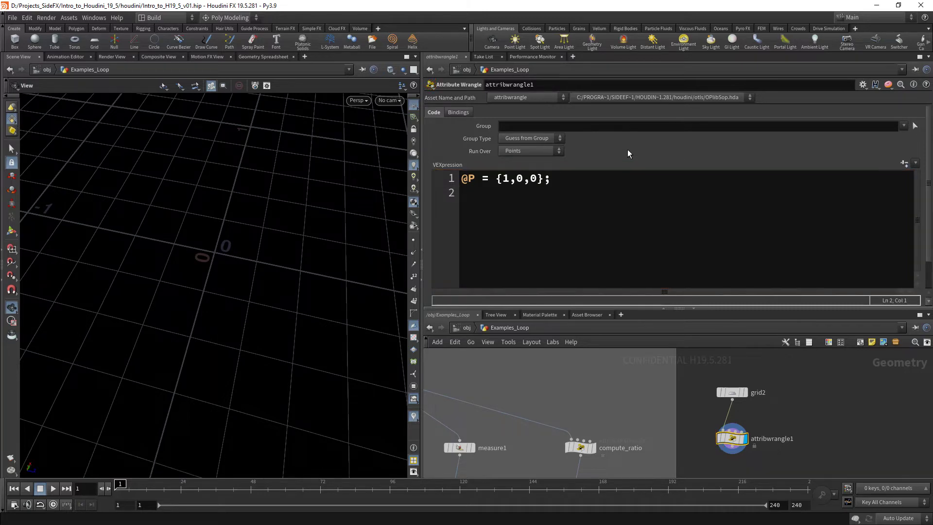
# Orbit and zoom onto the collapsed grid, then view point positions of 1.0, 0.0, 0.0 in the Geometry Spreadsheet
pyautogui.moveTo(264, 268)
pyautogui.mouseDown()
pyautogui.moveTo(166, 307)
pyautogui.moveTo(223, 281)
pyautogui.moveTo(215, 298)
pyautogui.moveTo(162, 260)
pyautogui.moveTo(154, 270)
pyautogui.mouseUp()
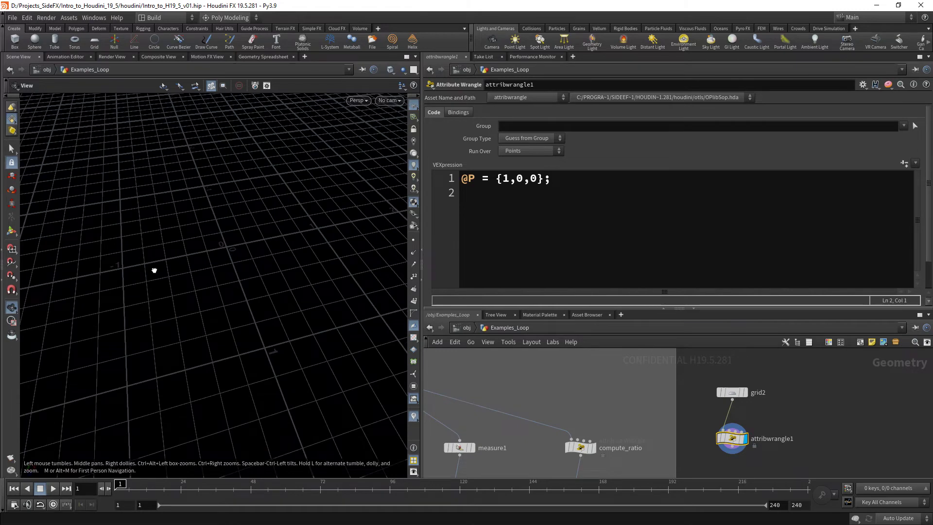
pyautogui.moveTo(154, 270)
pyautogui.mouseDown(button='right')
pyautogui.moveTo(505, 225)
pyautogui.moveTo(575, 233)
pyautogui.moveTo(418, 276)
pyautogui.mouseUp(button='right')
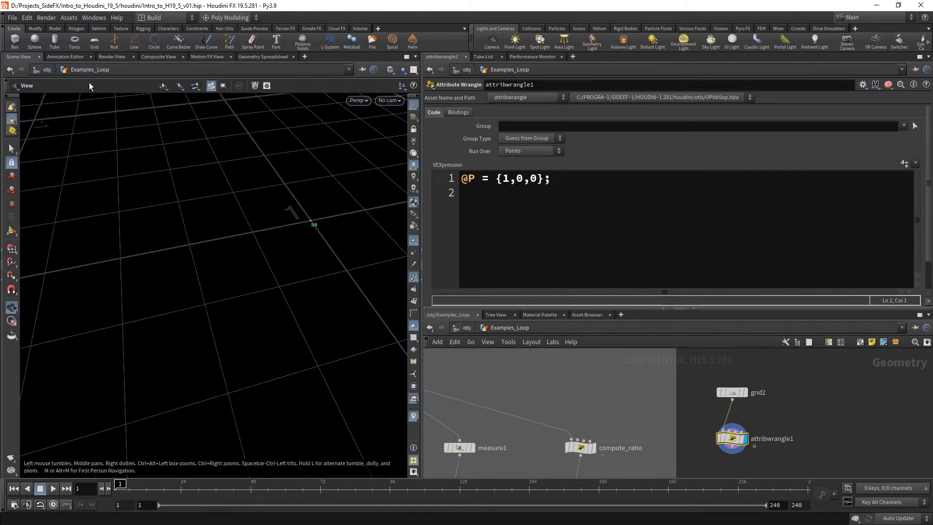
pyautogui.click(250, 57)
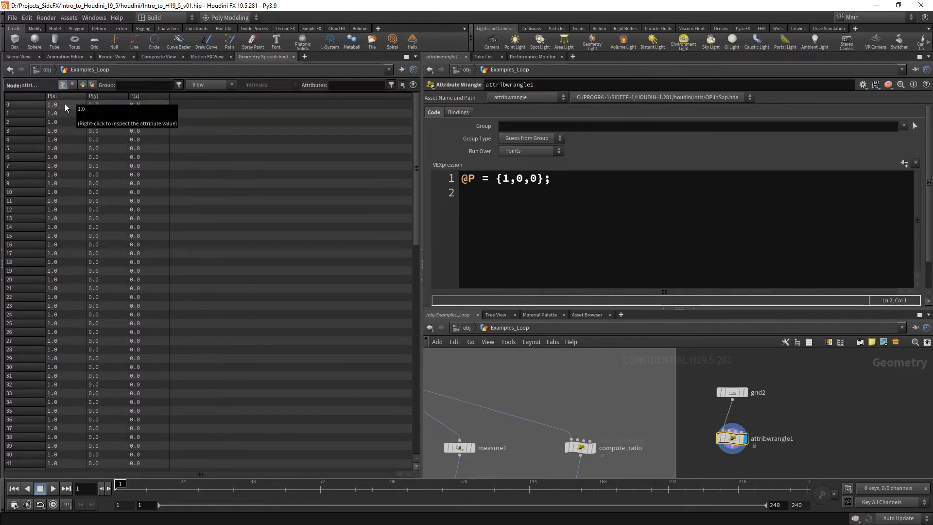
# Split the left pane top/bottom, with Scene View above the Geometry Spreadsheet
pyautogui.click(416, 57)
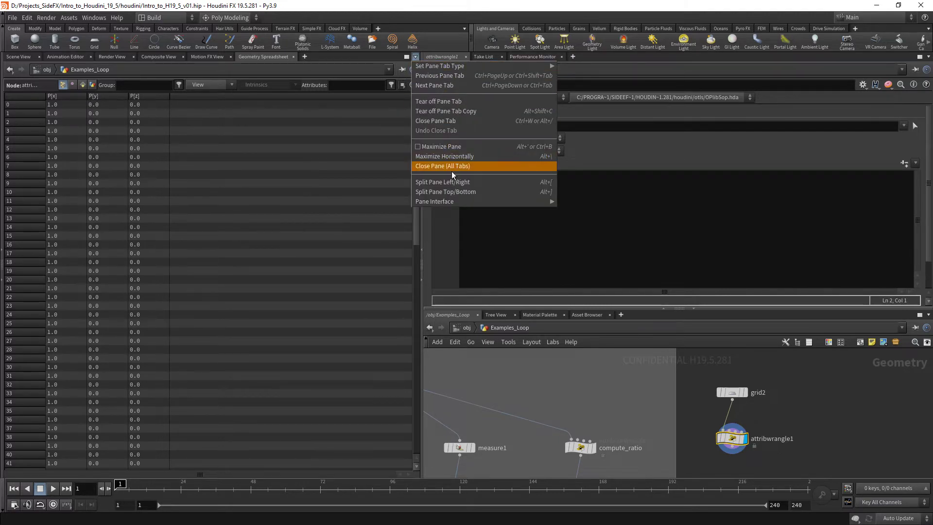
pyautogui.click(452, 192)
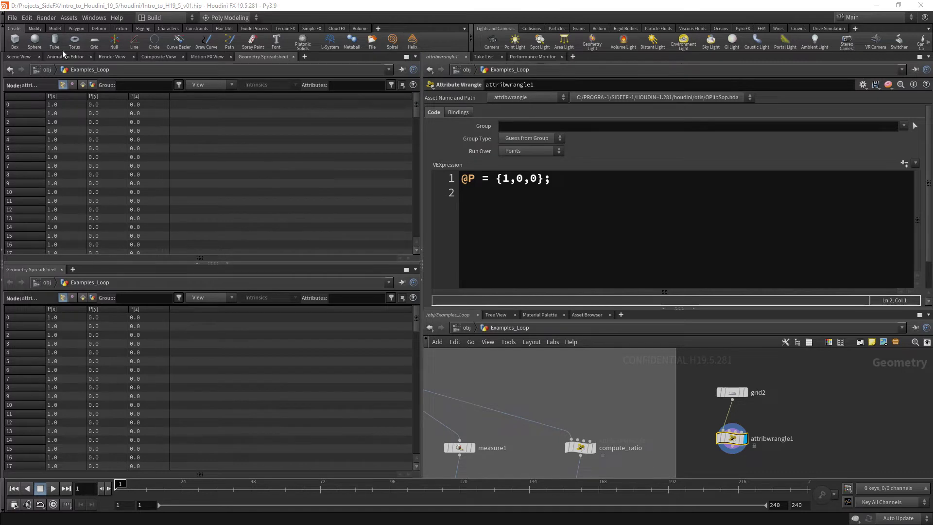
pyautogui.click(18, 56)
pyautogui.moveTo(314, 183)
pyautogui.mouseDown()
pyautogui.moveTo(280, 177)
pyautogui.moveTo(118, 215)
pyautogui.moveTo(396, 228)
pyautogui.mouseUp()
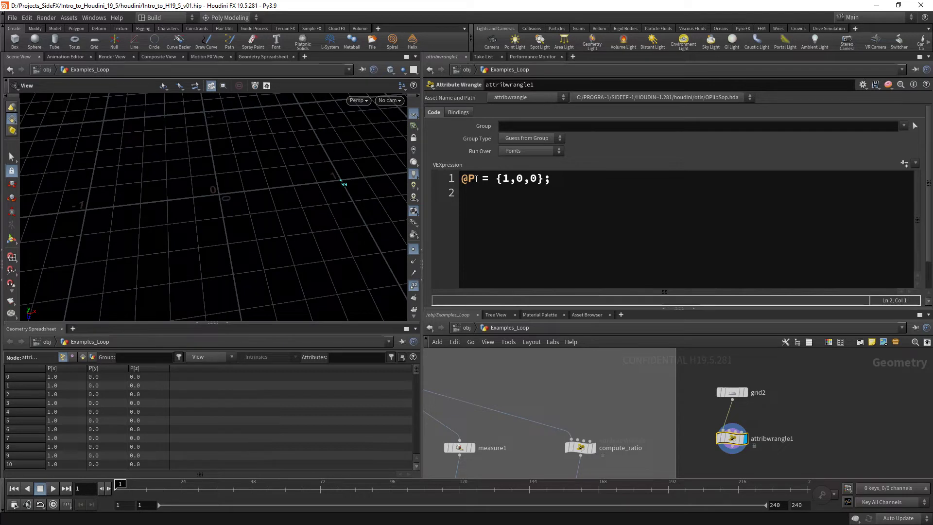
# Highlight @P in the VEX code, then move the caret to the line's end
pyautogui.moveTo(476, 178); pyautogui.dragTo(456, 180)
pyautogui.click(490, 178)
pyautogui.press('End')
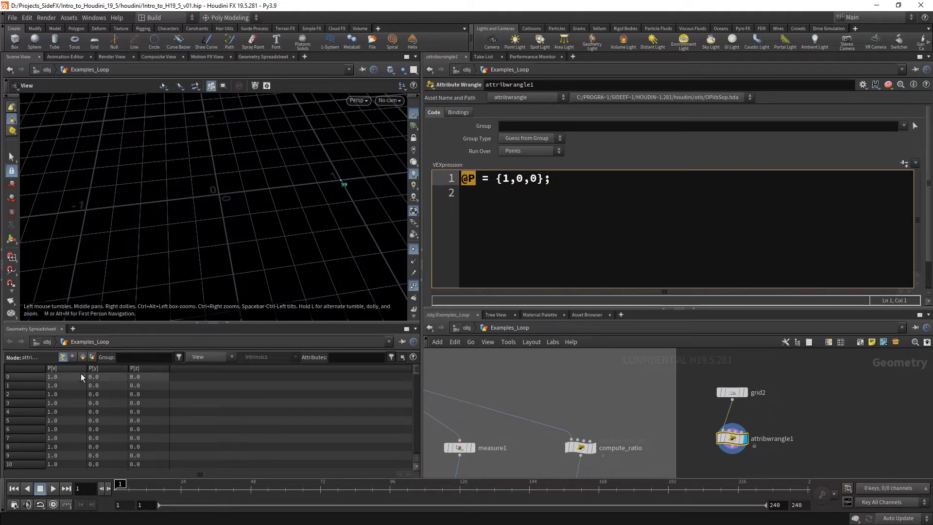
# Replace {1,0,0}; on the right-hand side of the VEX line with @P + {1,0,0};
pyautogui.click(474, 186)
pyautogui.doubleClick(470, 180)
pyautogui.click(482, 178)
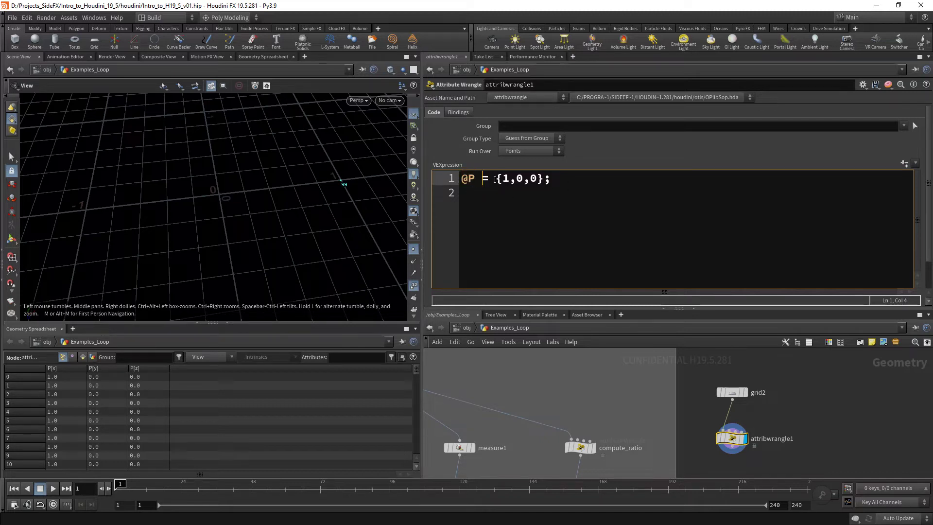
pyautogui.press('End')
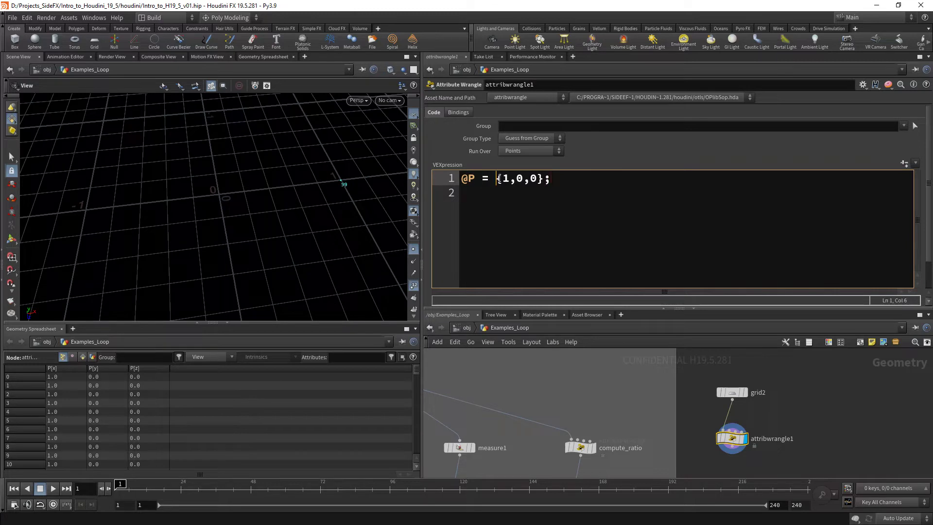
pyautogui.moveTo(496, 179); pyautogui.dragTo(552, 178)
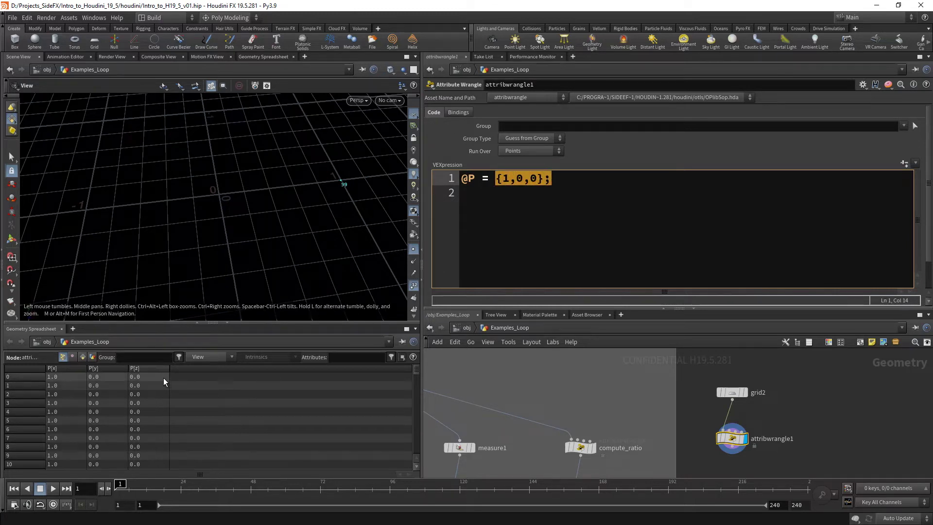
pyautogui.moveTo(258, 173); pyautogui.dragTo(258, 194)
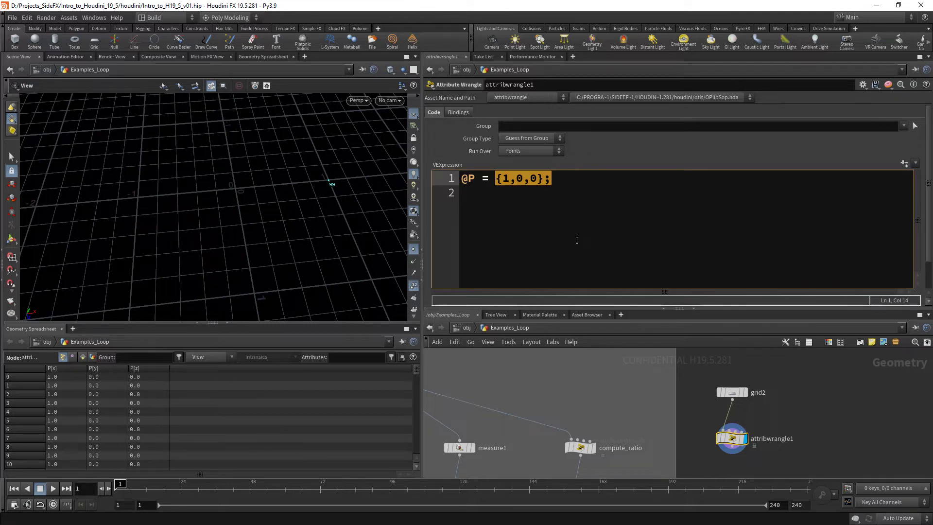
pyautogui.write('@P = @P')
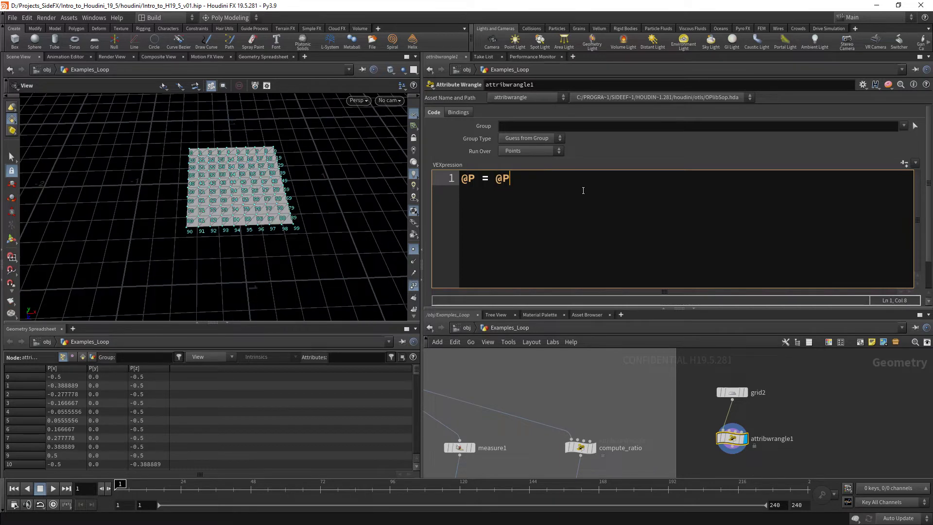
pyautogui.write('+ ')
pyautogui.write('{1,0,0};')
# Swap the equals sign in the wrangle code for a <- arrow operator
pyautogui.doubleClick(485, 179)
pyautogui.press('Left')
pyautogui.press('Right')
pyautogui.hotkey('shift', 'End')
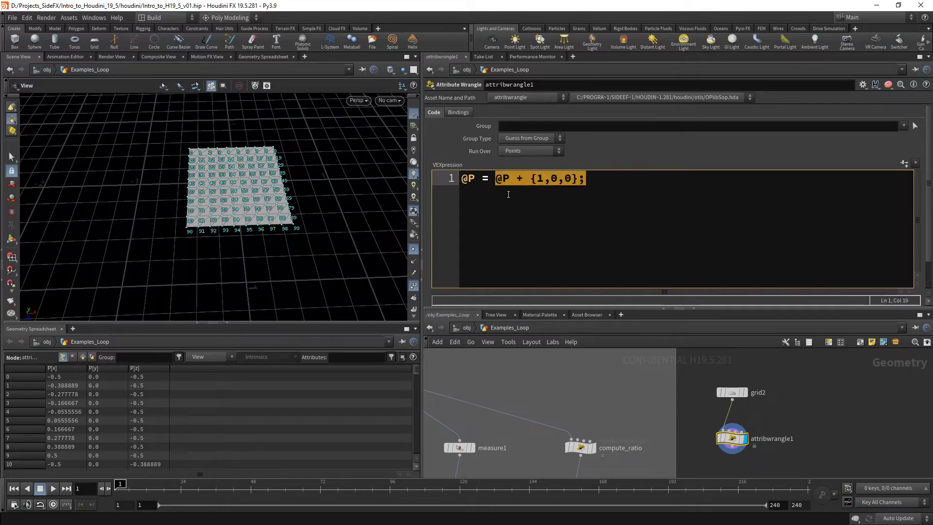
pyautogui.press('Left')
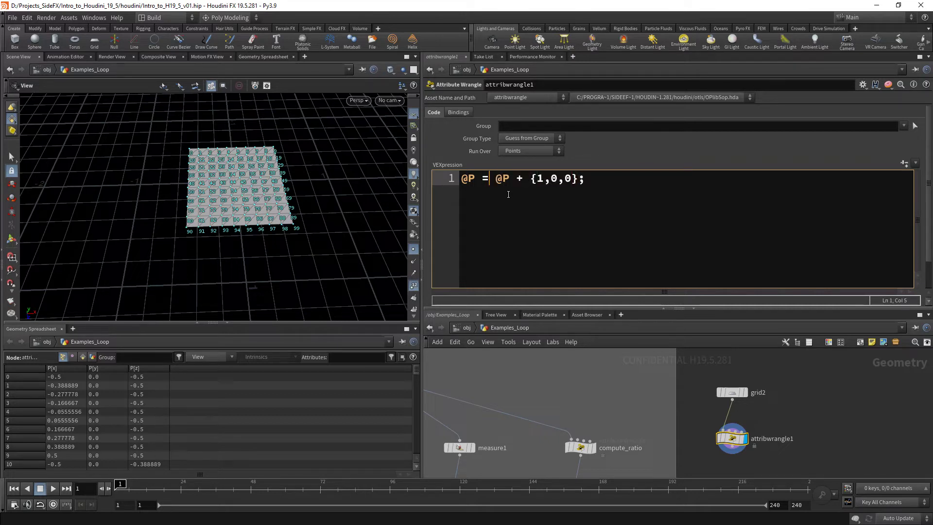
pyautogui.press('BackSpace')
pyautogui.write('<-')
pyautogui.press('Right')
pyautogui.press('Right')
pyautogui.press('Right')
pyautogui.press('Right')
pyautogui.press('Right')
pyautogui.press('Right')
pyautogui.press('Right')
pyautogui.press('Right')
pyautogui.press('Right')
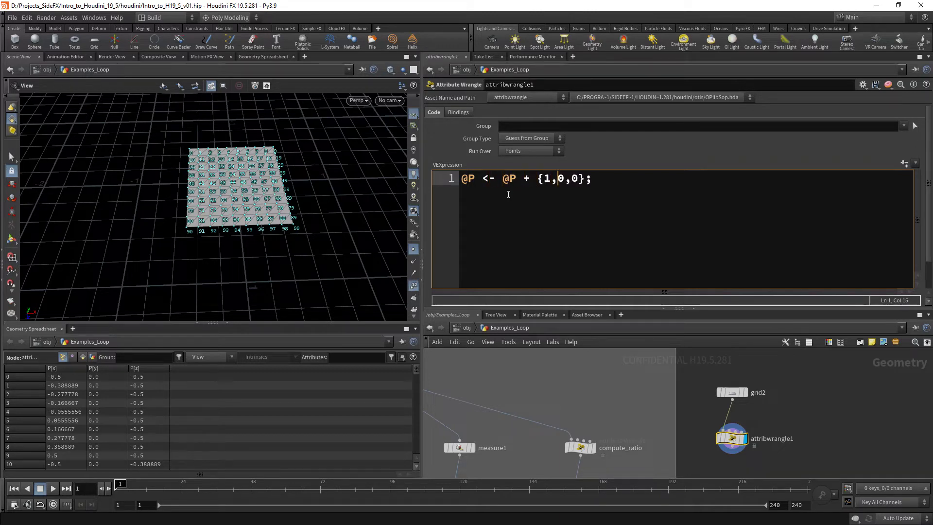
pyautogui.press('End')
# Replace the <- arrow with = so the code reads @P = @P + {1,0,0}; and apply it
pyautogui.press('Left')
pyautogui.hotkey('shift', 'Left')
pyautogui.hotkey('ctrl', 'shift', 'Left')
pyautogui.hotkey('ctrl', 'shift', 'Left')
pyautogui.hotkey('ctrl', 'shift', 'Left')
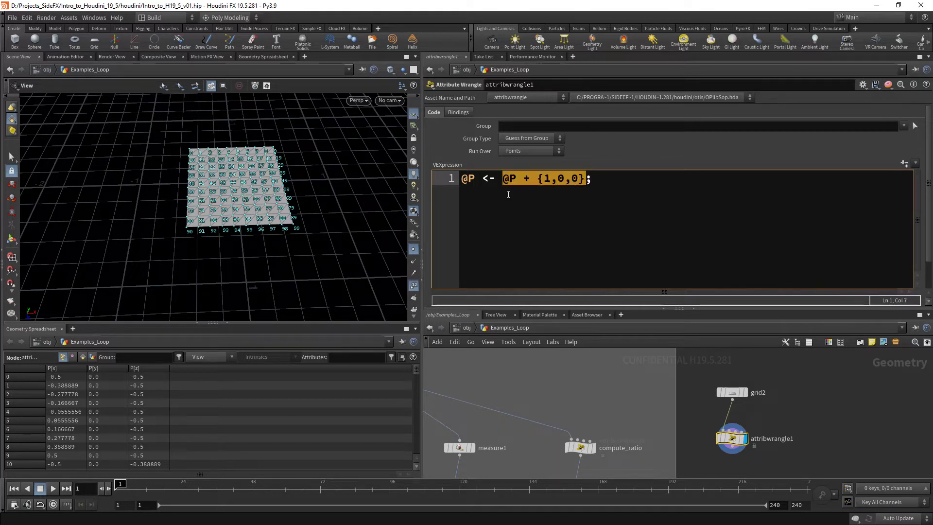
pyautogui.press('Left')
pyautogui.press('Left')
pyautogui.press('Left')
pyautogui.press('Left')
pyautogui.press('Right')
pyautogui.press('Right')
pyautogui.press('Right')
pyautogui.press('Delete')
pyautogui.press('Delete')
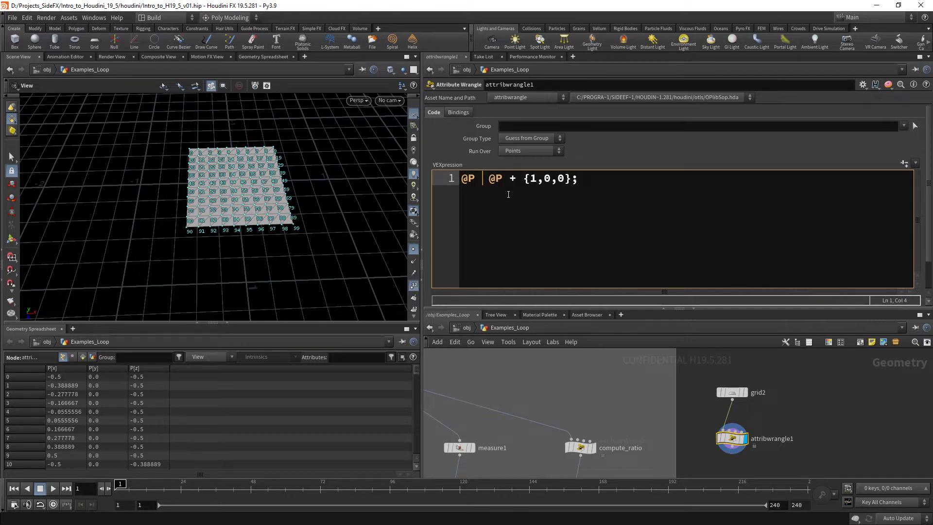
pyautogui.write('=')
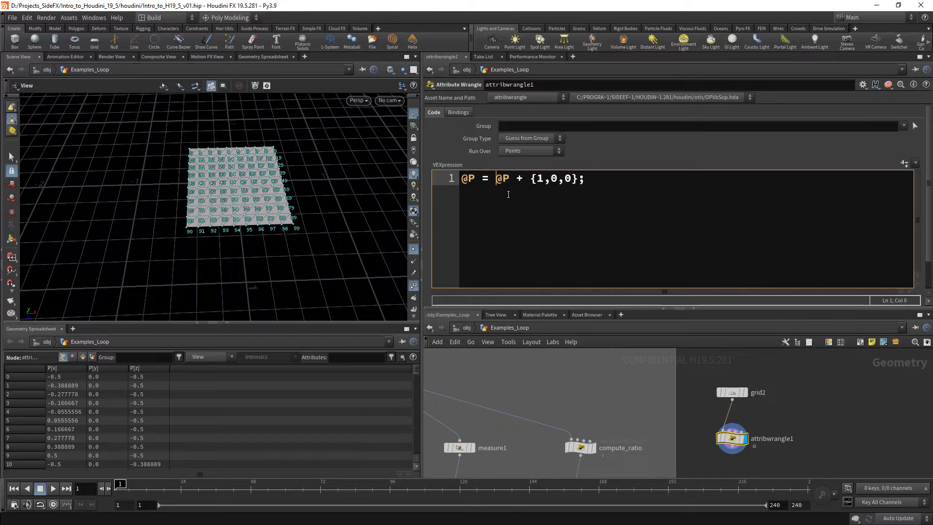
pyautogui.press('End')
pyautogui.click(614, 160)
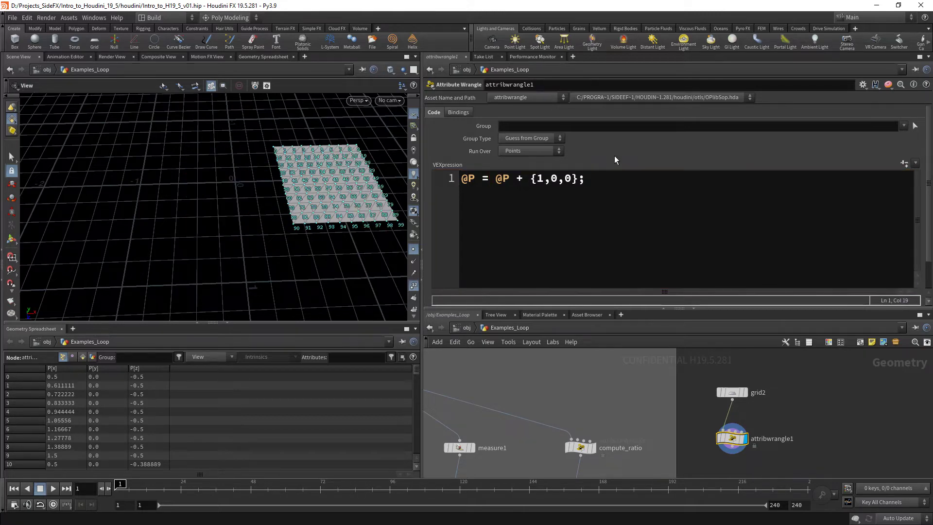
# Compare grid2's and attribwrangle1's point positions in the spreadsheet
pyautogui.moveTo(324, 200); pyautogui.dragTo(380, 193)
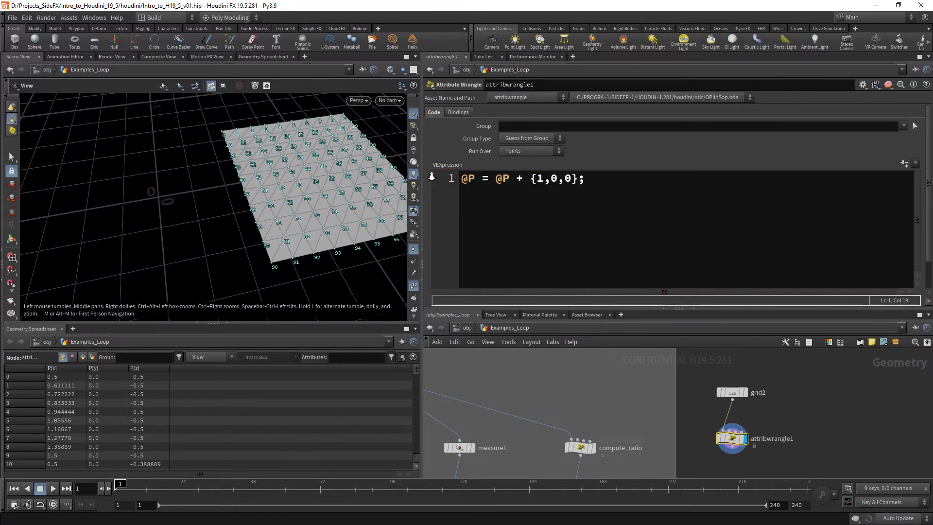
pyautogui.click(732, 392)
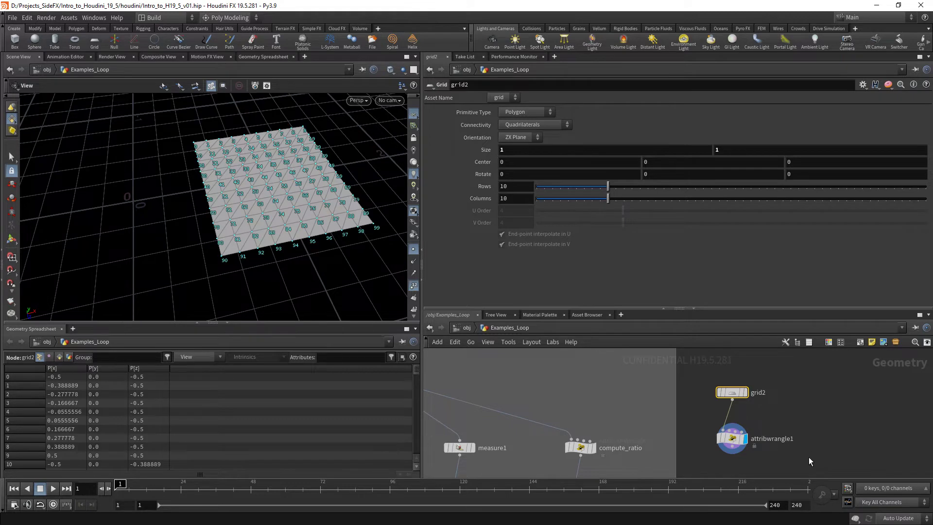
pyautogui.click(734, 439)
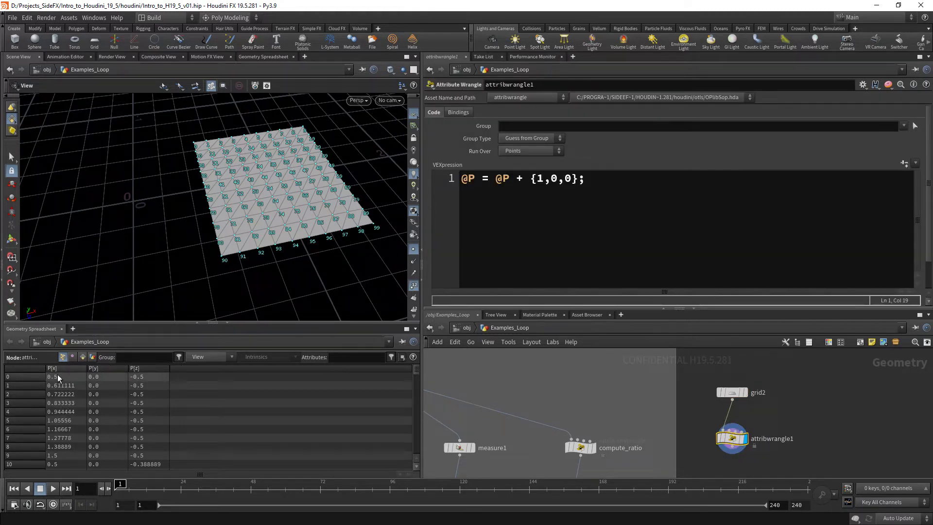
# Change the offset vector to {0,1,0} and orbit to see the grid raised in Y
pyautogui.click(564, 181)
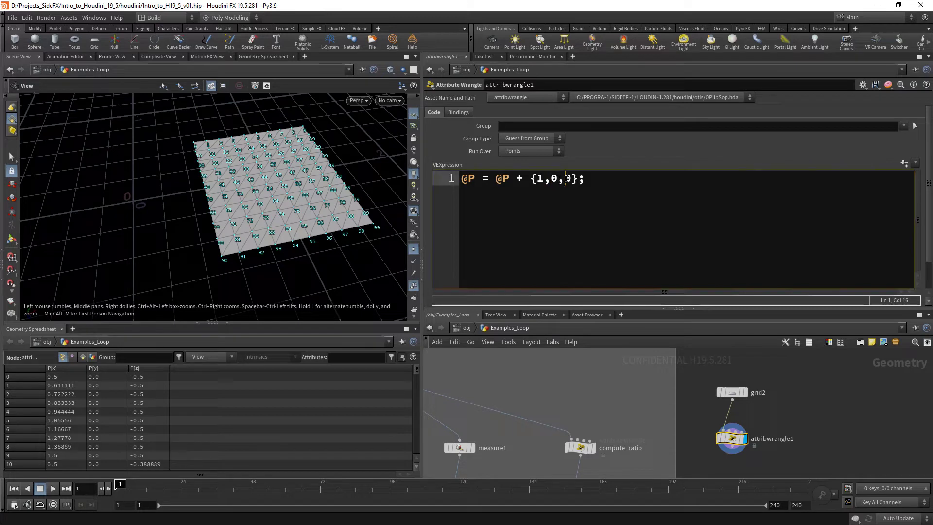
pyautogui.click(732, 392)
pyautogui.click(731, 433)
pyautogui.click(543, 178)
pyautogui.press('BackSpace')
pyautogui.write('0')
pyautogui.press('Right')
pyautogui.press('Right')
pyautogui.press('BackSpace')
pyautogui.write('1')
pyautogui.moveTo(194, 165)
pyautogui.mouseDown()
pyautogui.moveTo(175, 208)
pyautogui.moveTo(196, 252)
pyautogui.moveTo(203, 220)
pyautogui.mouseUp()
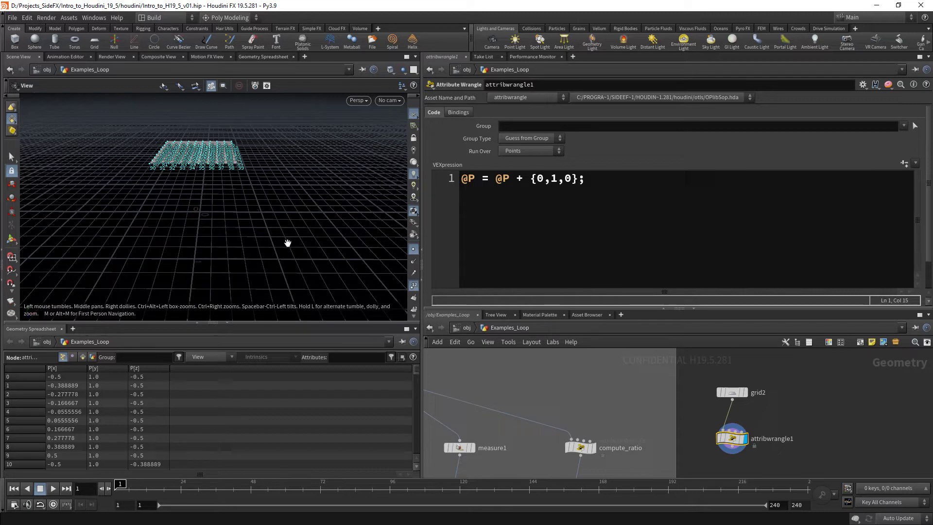
pyautogui.press('Tab')
# Create a Line node, display it, and set its Direction to 1,0,0
pyautogui.write('line')
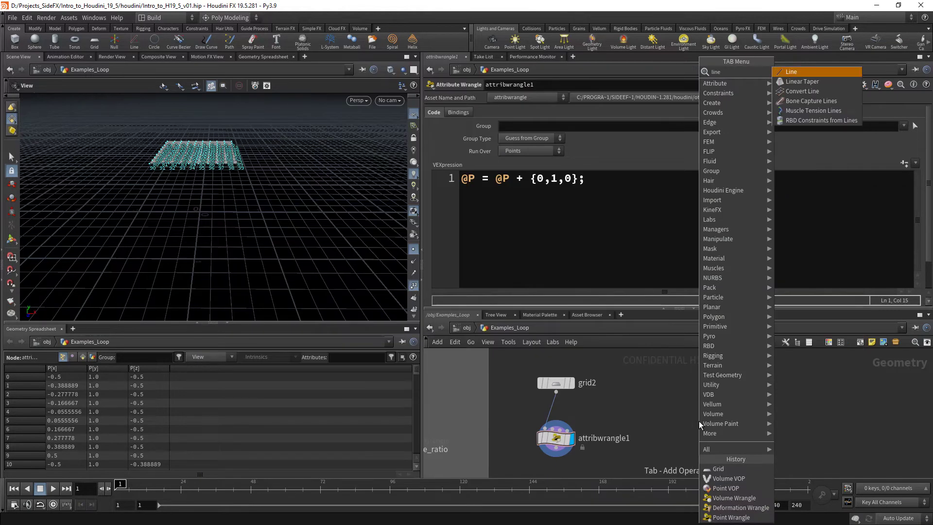
pyautogui.press('Return')
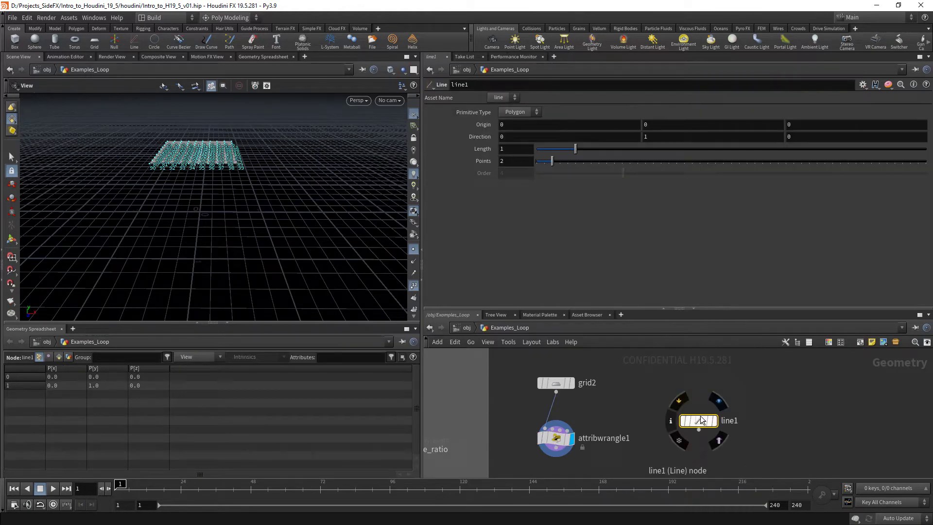
pyautogui.click(680, 383)
pyautogui.write('1')
pyautogui.press('Tab')
pyautogui.write('0')
pyautogui.press('Return')
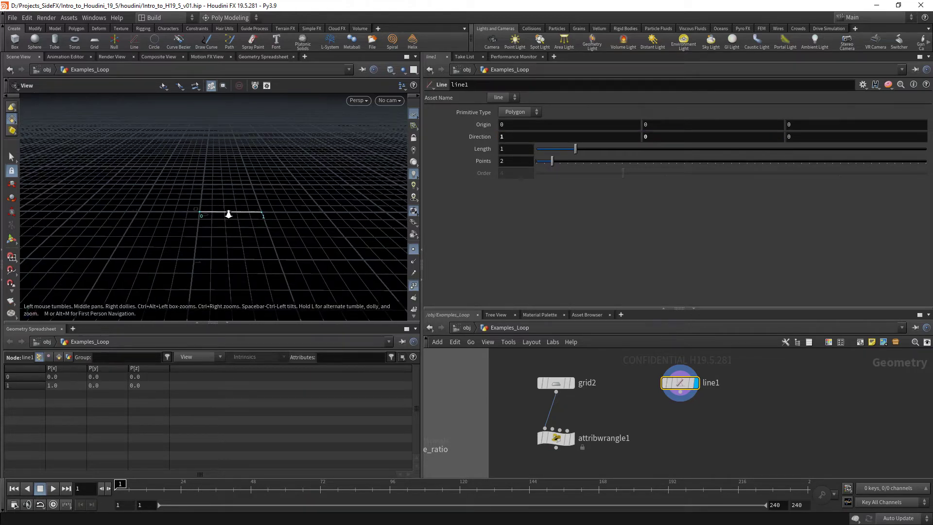
# Give the line 100 points and hide the viewport point numbers
pyautogui.scroll(3, 281, 239)
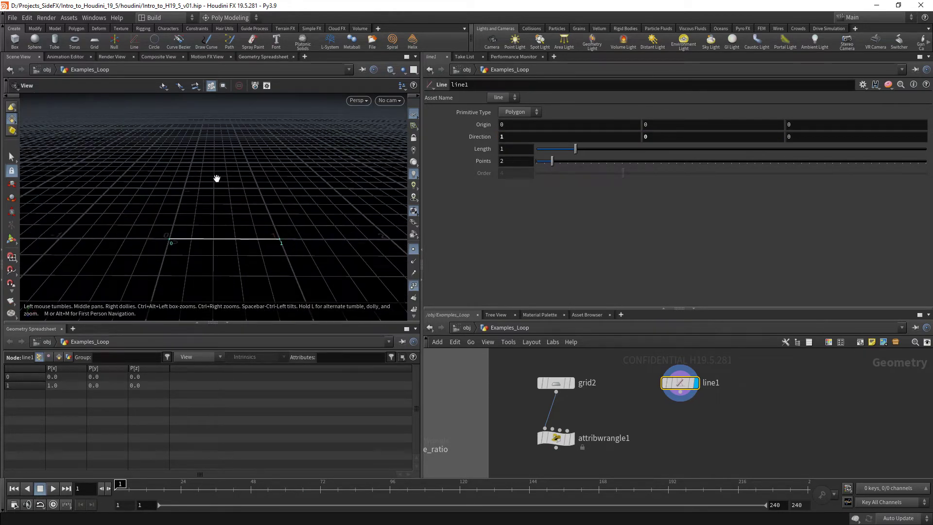
pyautogui.doubleClick(515, 161)
pyautogui.write('100')
pyautogui.press('Return')
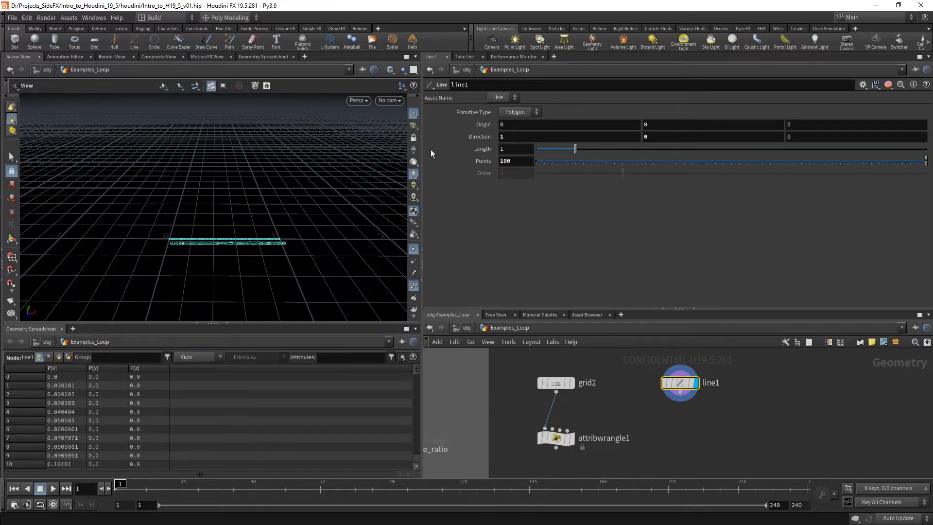
pyautogui.click(413, 249)
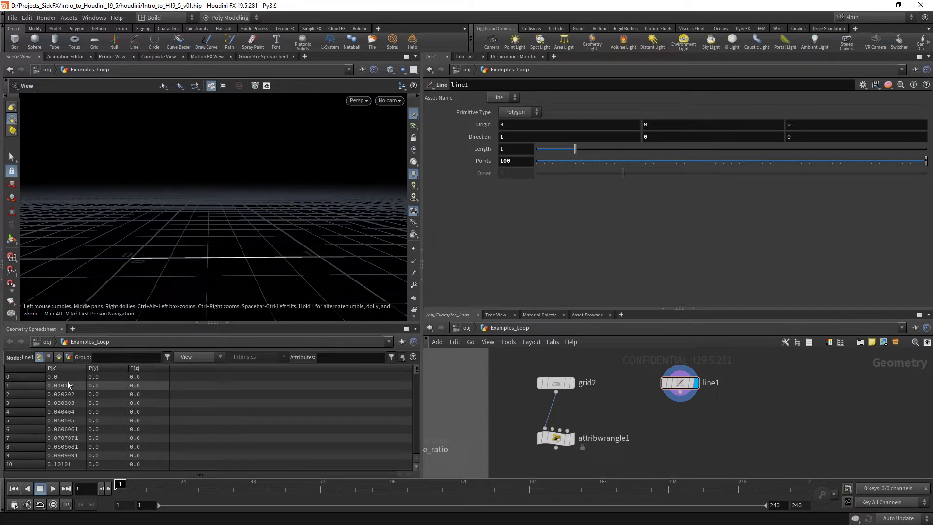
pyautogui.scroll(-2, 68, 388)
pyautogui.scroll(-2, 68, 394)
pyautogui.scroll(-2, 68, 394)
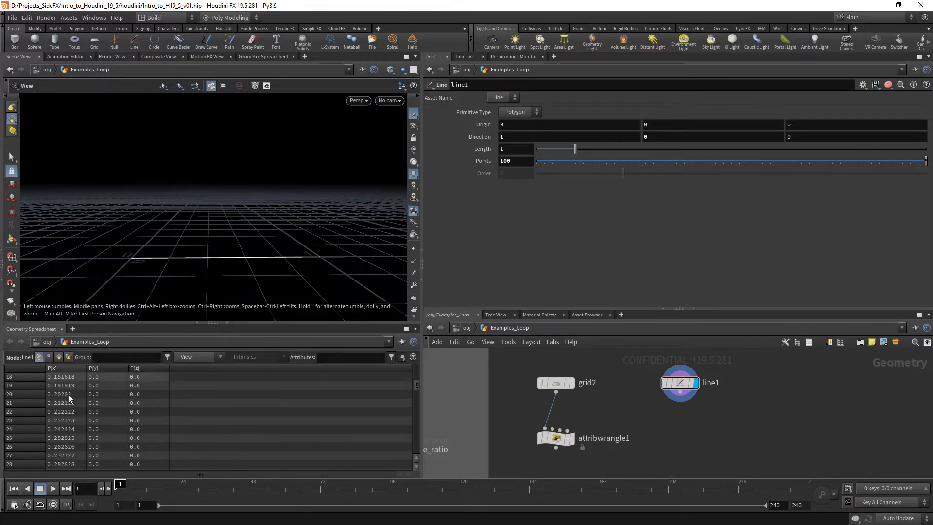
pyautogui.scroll(-1, 121, 401)
pyautogui.scroll(-1, 121, 405)
pyautogui.scroll(4, 119, 402)
pyautogui.scroll(4, 119, 402)
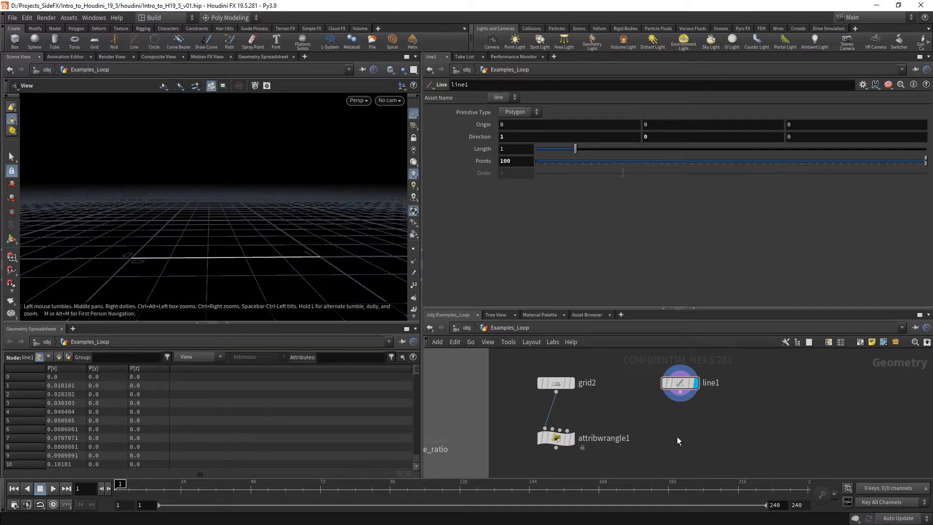
pyautogui.press('Tab')
pyautogui.write('attr')
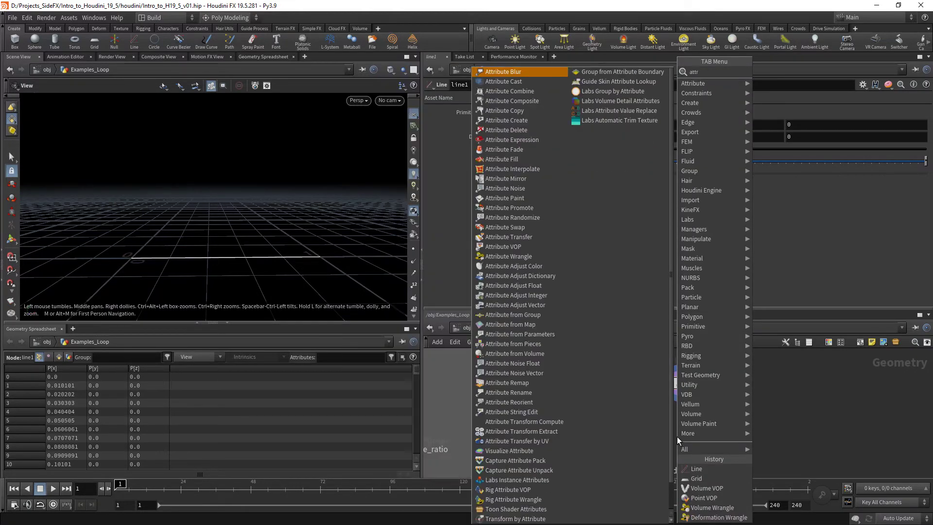
pyautogui.write('b wrangle')
# Add an Attribute Wrangle fed by line1 with the code @P.y = 1;
pyautogui.press('Return')
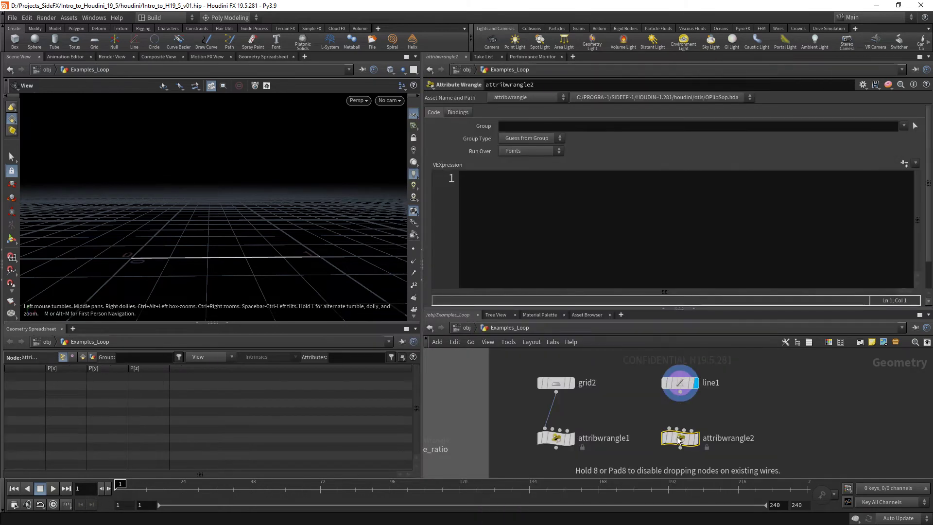
pyautogui.click(669, 429)
pyautogui.click(680, 400)
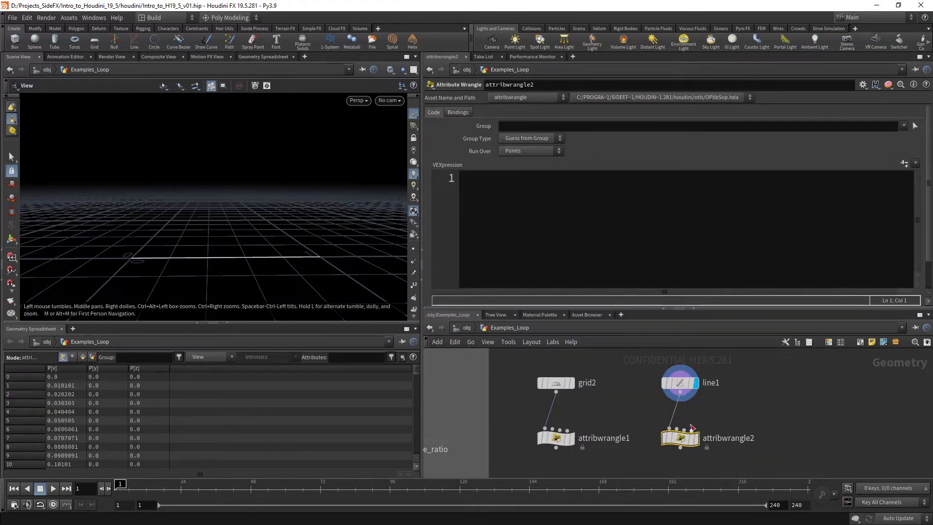
pyautogui.click(559, 217)
pyautogui.write('@P')
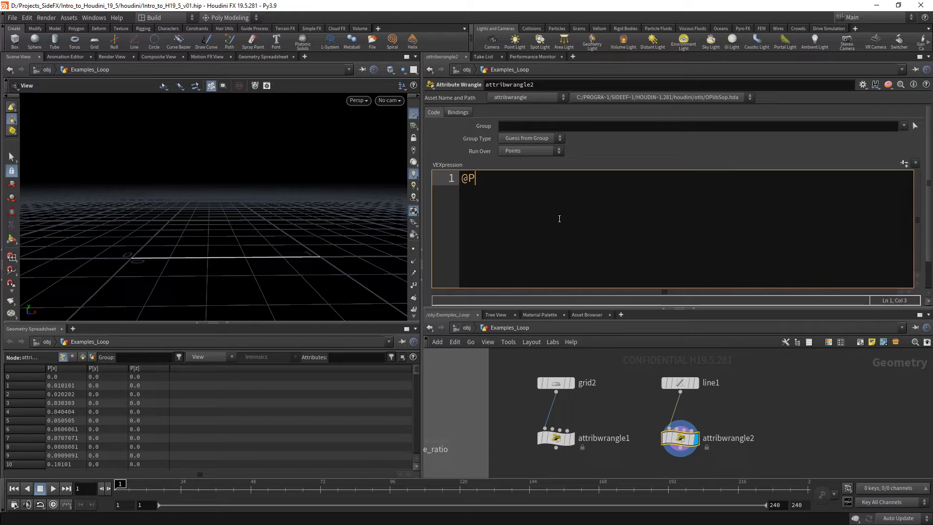
pyautogui.write('.y')
pyautogui.write('= 1;')
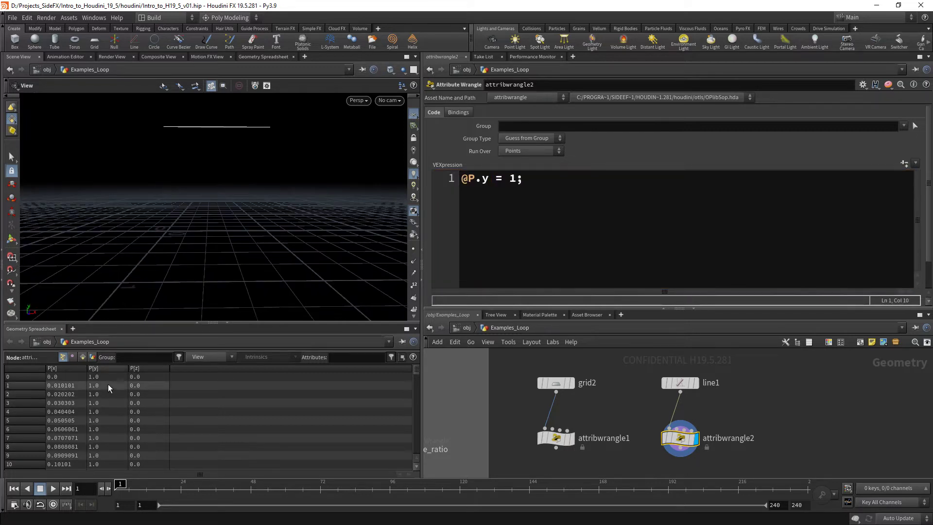
# Insert a comment line '// y = 1' above the code
pyautogui.scroll(-2, 109, 389)
pyautogui.scroll(2, 109, 398)
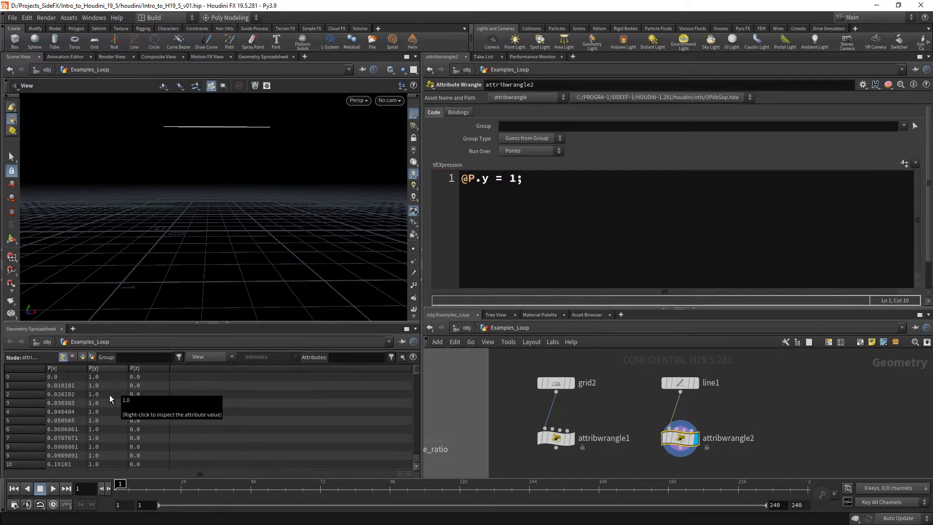
pyautogui.click(539, 178)
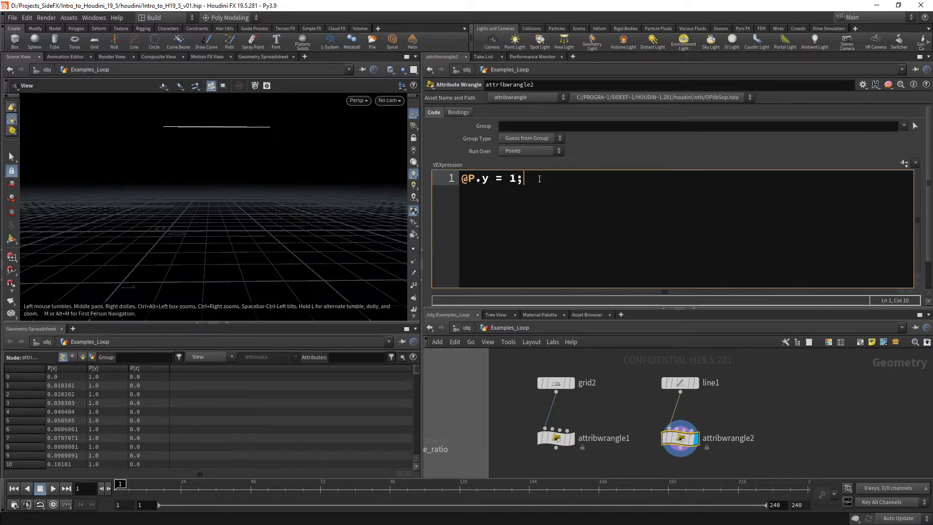
pyautogui.press('Home')
pyautogui.press('Return')
pyautogui.press('Up')
pyautogui.write('// y = 1')
pyautogui.press('Home')
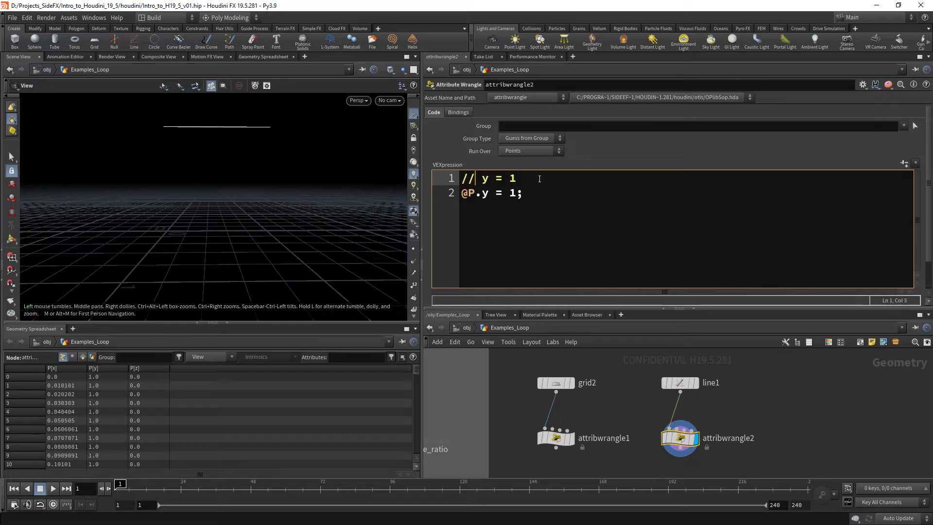
# Append the note 'という意味。' to the comment line
pyautogui.press('Right')
pyautogui.press('Right')
pyautogui.press('Right')
pyautogui.press('Right')
pyautogui.press('Right')
pyautogui.press('Right')
pyautogui.press('Right')
pyautogui.write('という意味。')
pyautogui.moveTo(482, 179); pyautogui.dragTo(604, 178)
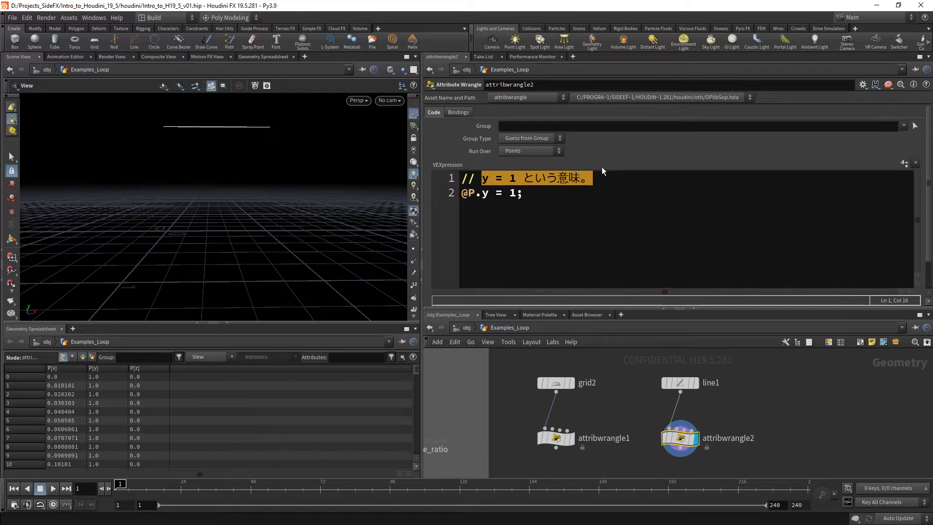
pyautogui.click(600, 180)
# Change the code to @P.y = @P.x; and the comment to y = x, then apply
pyautogui.press('Down')
pyautogui.press('Left')
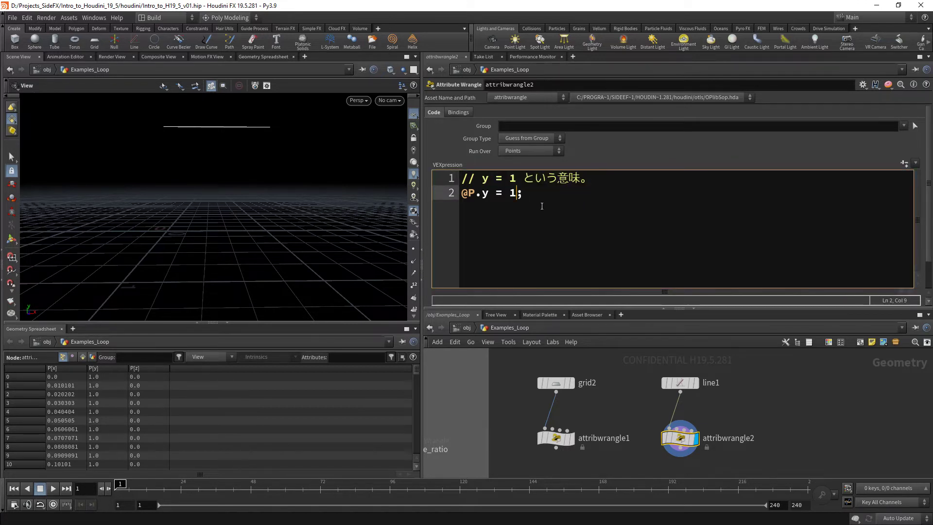
pyautogui.press('BackSpace')
pyautogui.write('P.x')
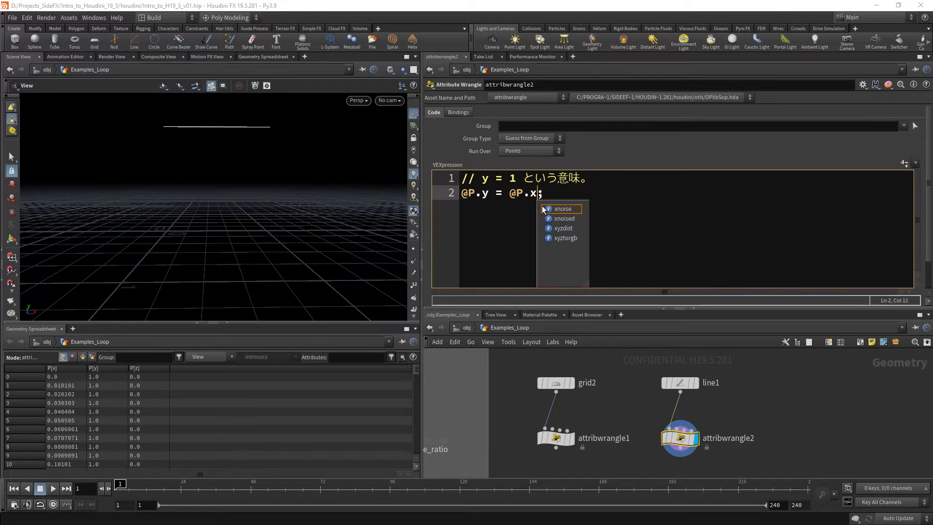
pyautogui.press('Escape')
pyautogui.press('Up')
pyautogui.press('Left')
pyautogui.press('Left')
pyautogui.press('Left')
pyautogui.press('BackSpace')
pyautogui.write('x')
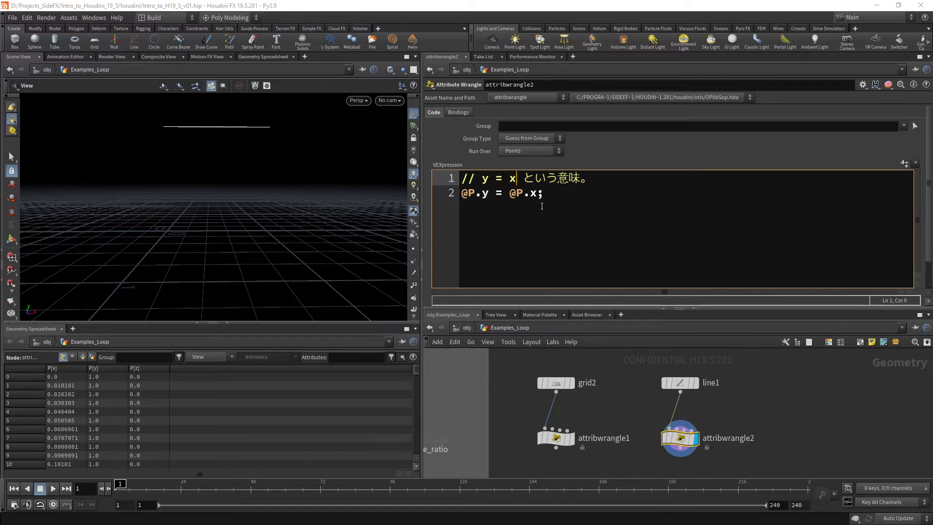
pyautogui.moveTo(225, 169)
pyautogui.mouseDown()
pyautogui.moveTo(217, 194)
pyautogui.moveTo(235, 171)
pyautogui.mouseUp()
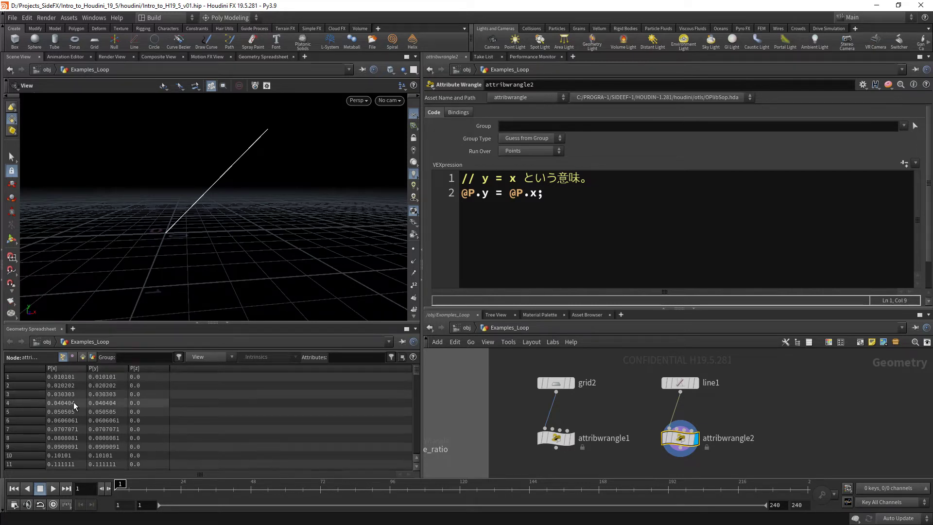
# Append ^2 to the comment so it reads y = x^2
pyautogui.click(572, 239)
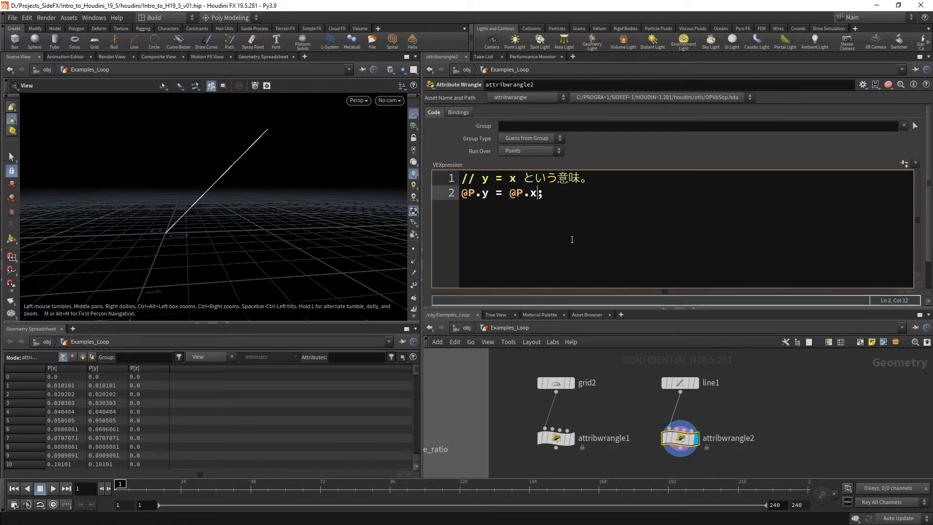
pyautogui.click(516, 179)
pyautogui.write('^2')
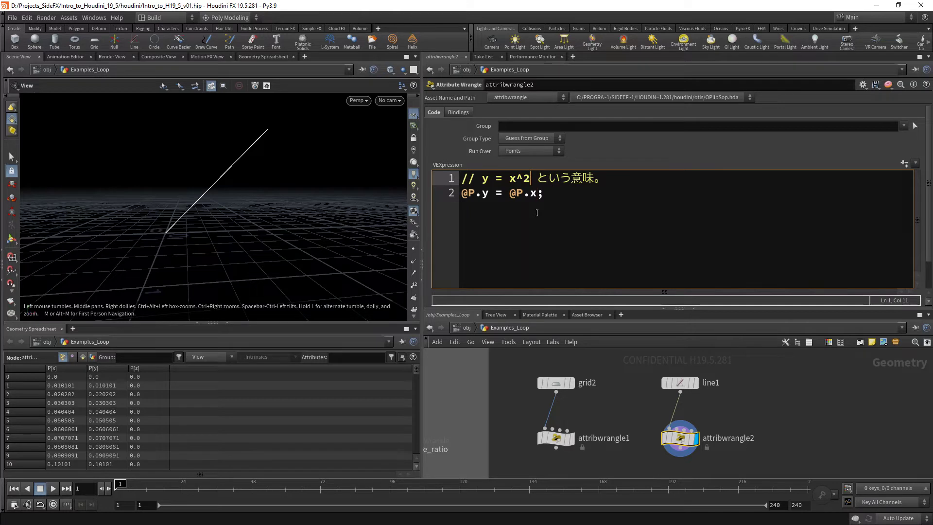
pyautogui.press('Left')
pyautogui.press('Left')
pyautogui.press('Left')
pyautogui.press('Right')
pyautogui.press('Right')
pyautogui.press('Left')
pyautogui.press('Left')
pyautogui.press('Right')
pyautogui.press('Right')
# Extend line 2 to @P.y = @P.x * @P.x; and apply, bending the line into a parabola
pyautogui.click(537, 213)
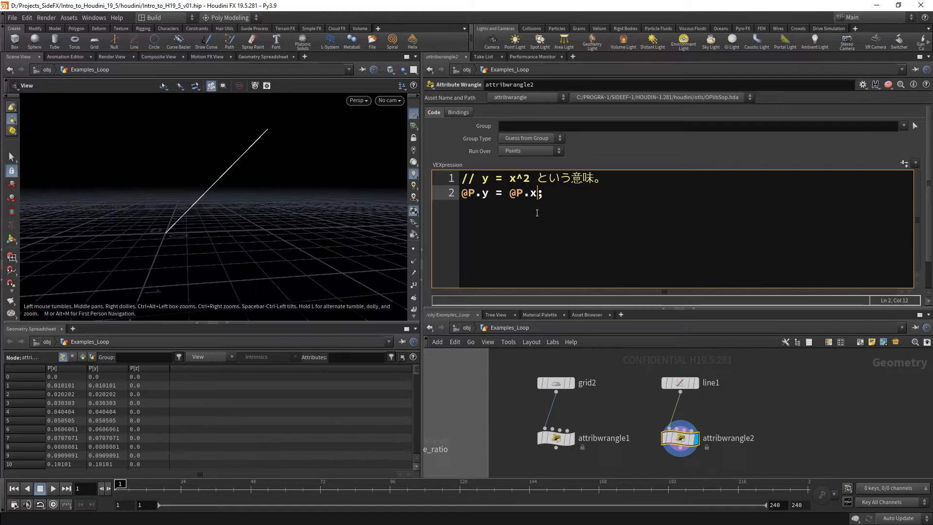
pyautogui.write('* @P.x')
pyautogui.press('End')
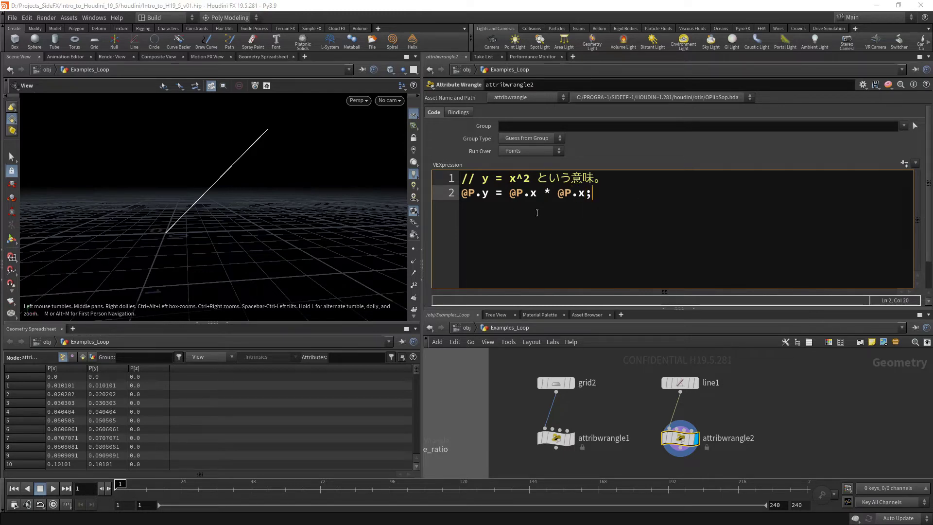
pyautogui.click(638, 156)
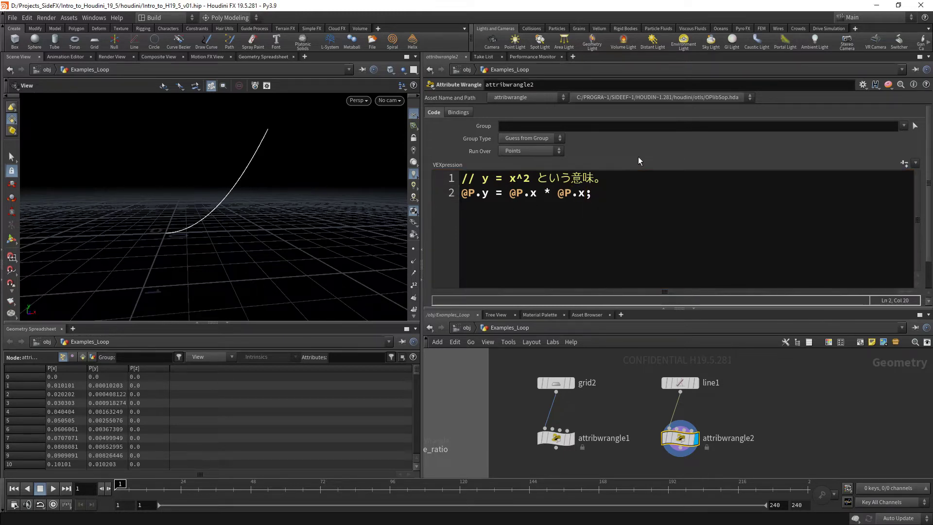
pyautogui.moveTo(233, 183)
pyautogui.mouseDown()
pyautogui.moveTo(218, 208)
pyautogui.moveTo(218, 194)
pyautogui.moveTo(204, 198)
pyautogui.moveTo(216, 208)
pyautogui.mouseUp()
pyautogui.scroll(-2, 105, 392)
pyautogui.scroll(-2, 114, 405)
pyautogui.scroll(-2, 115, 407)
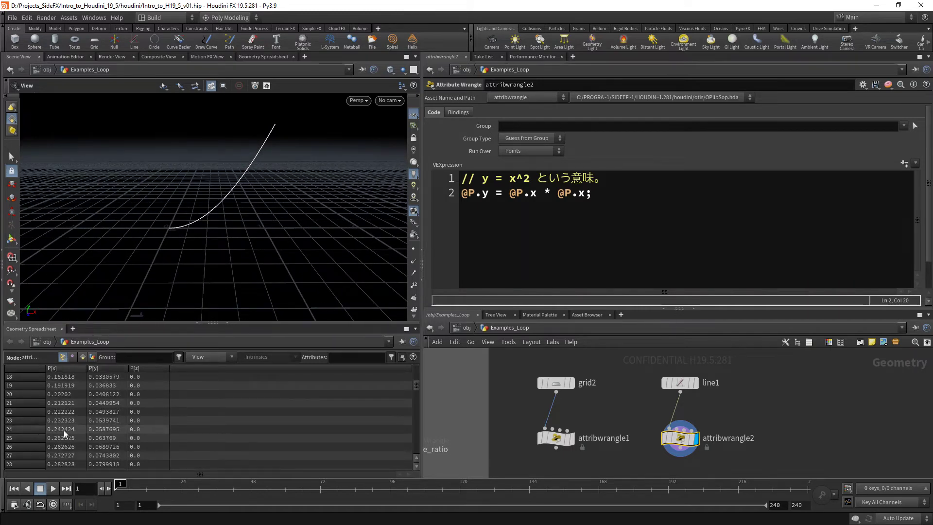
pyautogui.scroll(2, 98, 409)
pyautogui.scroll(2, 98, 409)
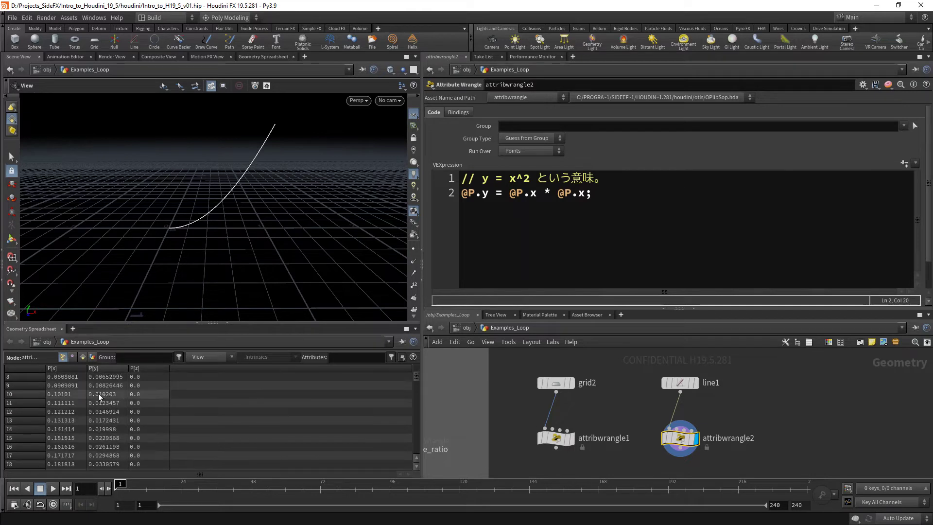
pyautogui.click(74, 389)
pyautogui.scroll(-3, 106, 416)
pyautogui.scroll(-8, 115, 420)
pyautogui.scroll(-8, 115, 421)
pyautogui.scroll(-8, 114, 420)
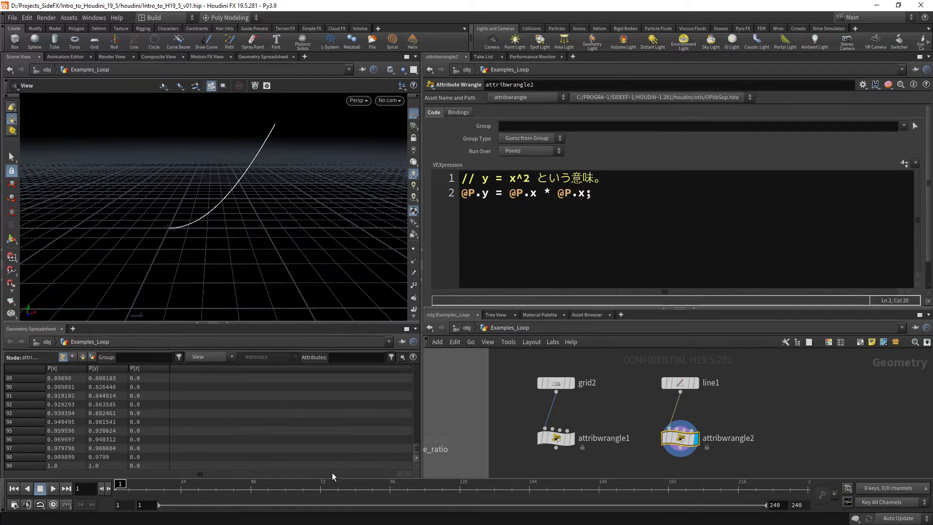
pyautogui.click(103, 465)
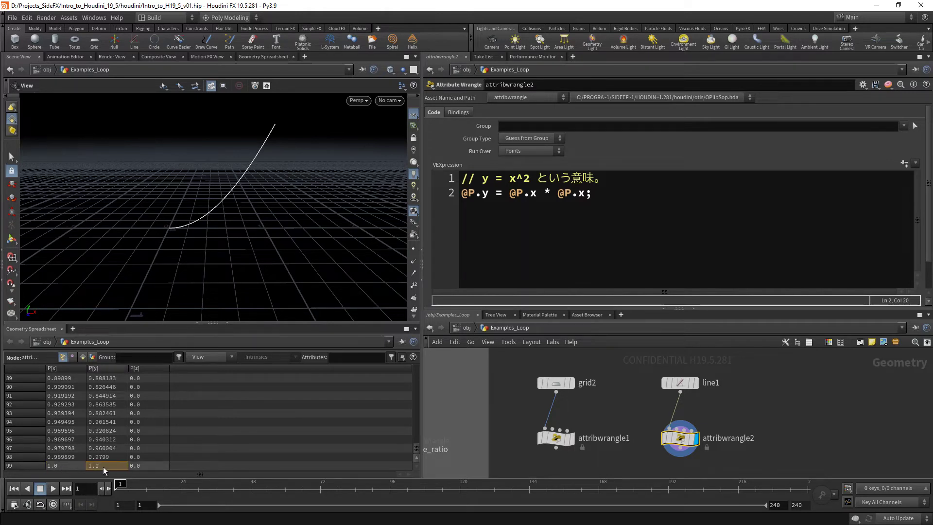
pyautogui.moveTo(416, 446); pyautogui.dragTo(416, 374)
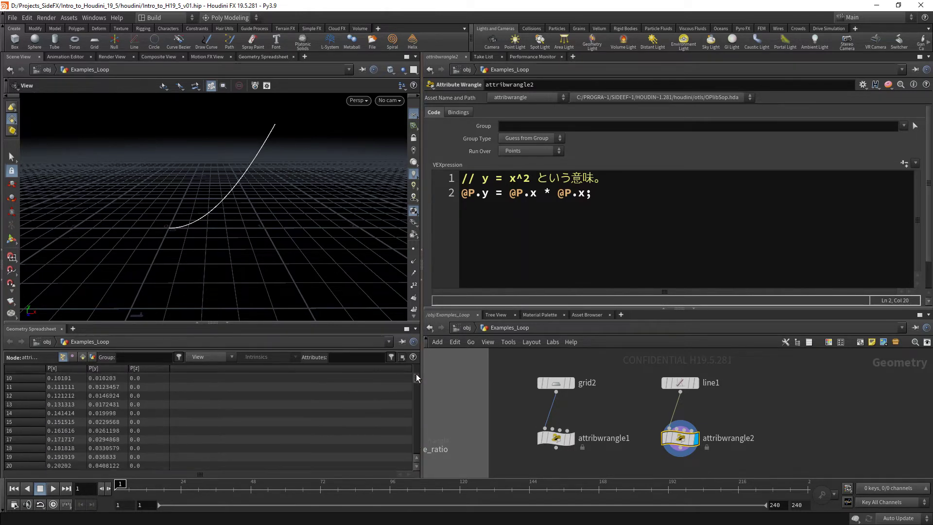
pyautogui.click(77, 374)
pyautogui.click(102, 375)
pyautogui.click(617, 200)
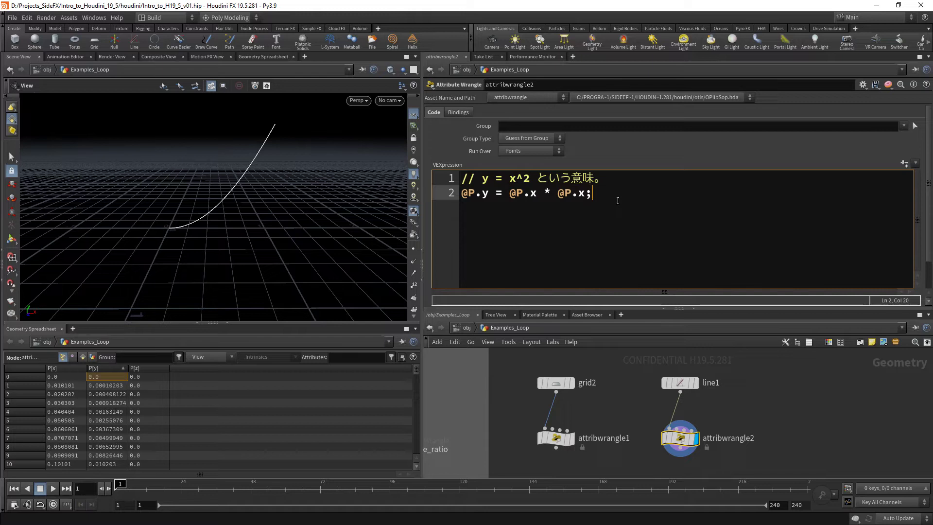
pyautogui.press('Return')
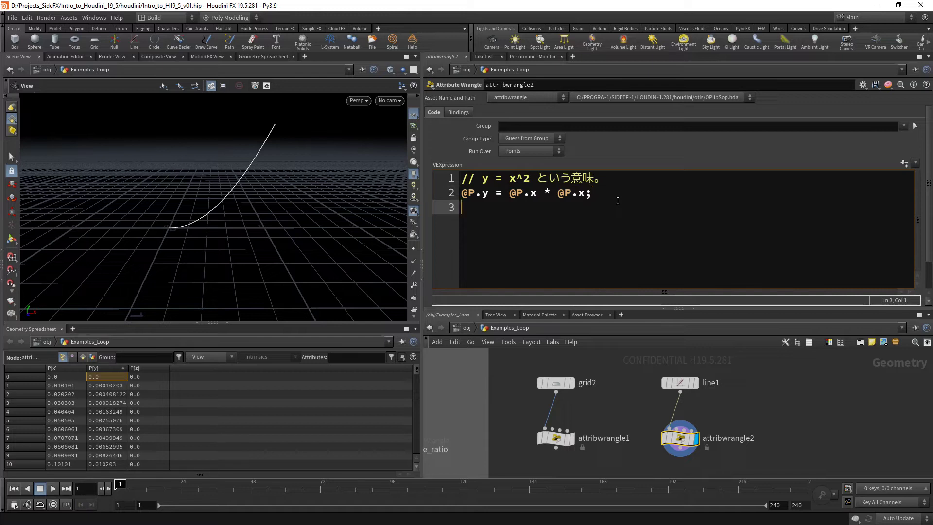
pyautogui.write('@Cd')
pyautogui.write(' = {1,0,0}')
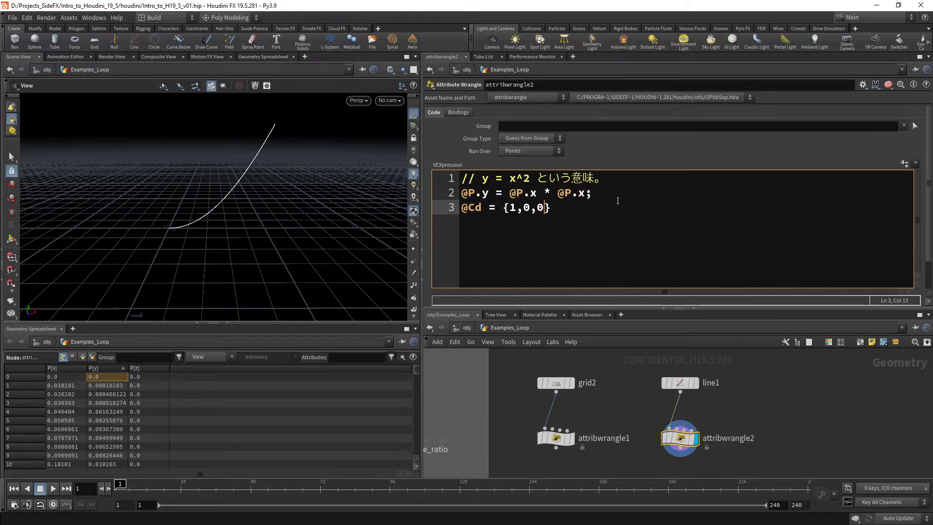
pyautogui.write(';')
pyautogui.press('Left')
pyautogui.press('Left')
pyautogui.press('Left')
pyautogui.press('Left')
pyautogui.press('Left')
pyautogui.press('Right')
pyautogui.press('Left')
pyautogui.press('Right')
pyautogui.press('Right')
pyautogui.press('Right')
pyautogui.press('Right')
pyautogui.click(631, 155)
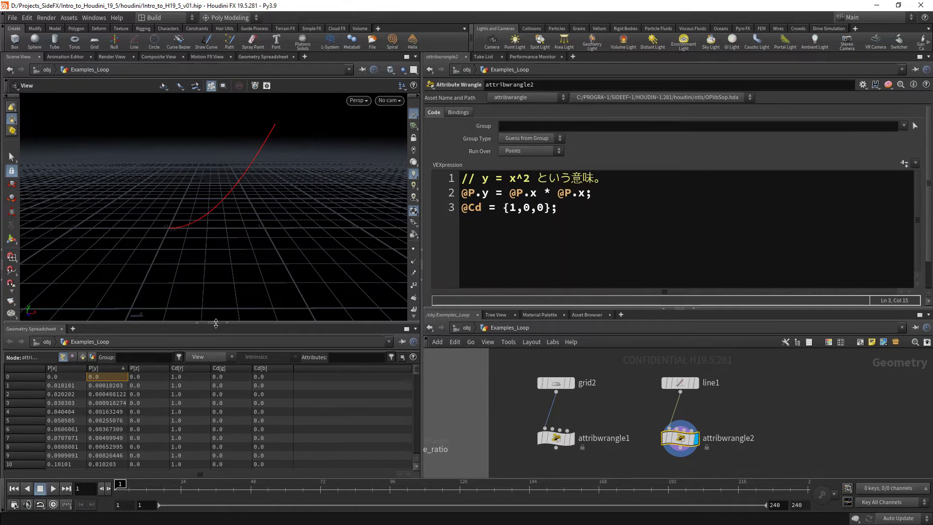
pyautogui.moveTo(240, 187); pyautogui.dragTo(252, 186)
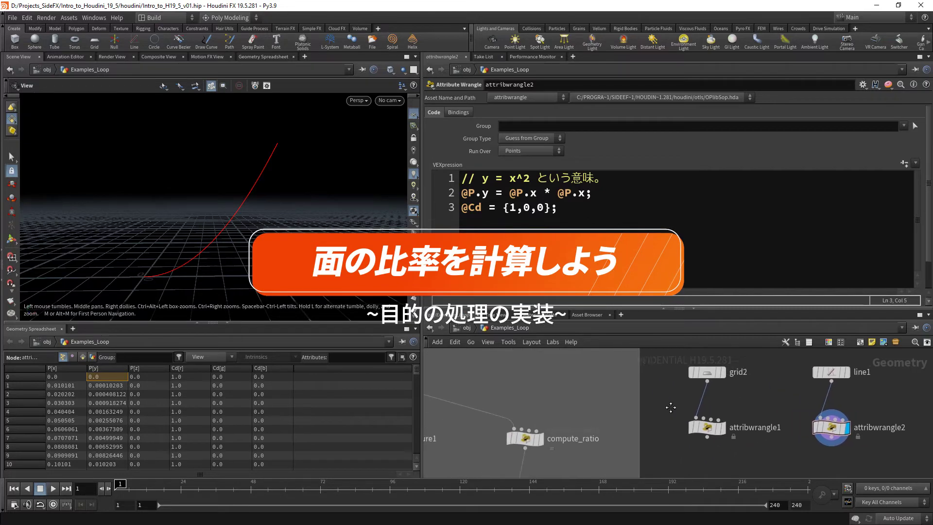
# Add a new Attribute Wrangle node and display the polyextrude4 result
pyautogui.scroll(-2, 619, 221)
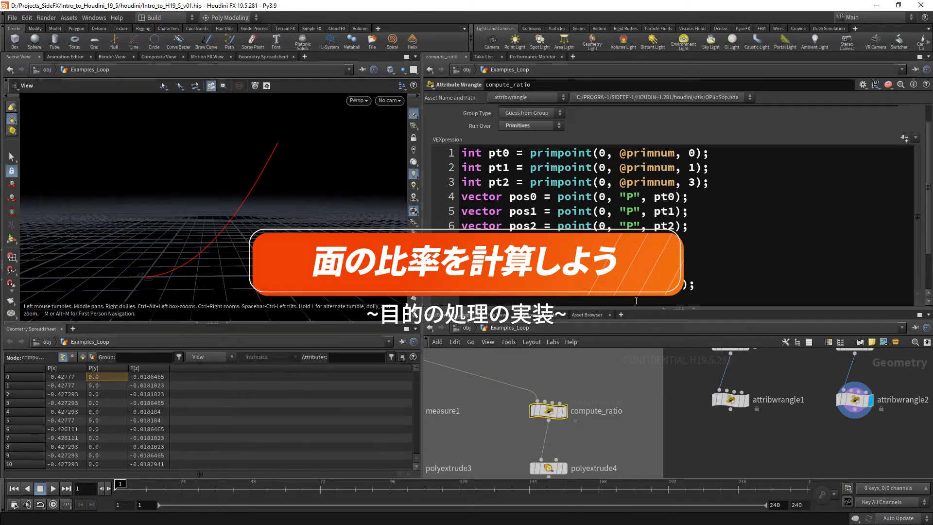
pyautogui.scroll(-4, 691, 421)
pyautogui.press('Tab')
pyautogui.write('attribwr')
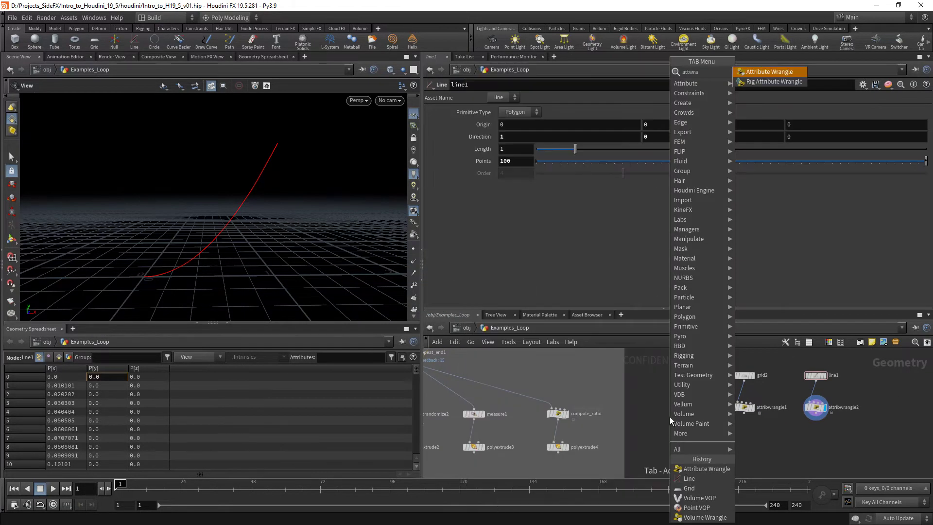
pyautogui.press('Return')
pyautogui.click(669, 416)
pyautogui.scroll(2, 578, 408)
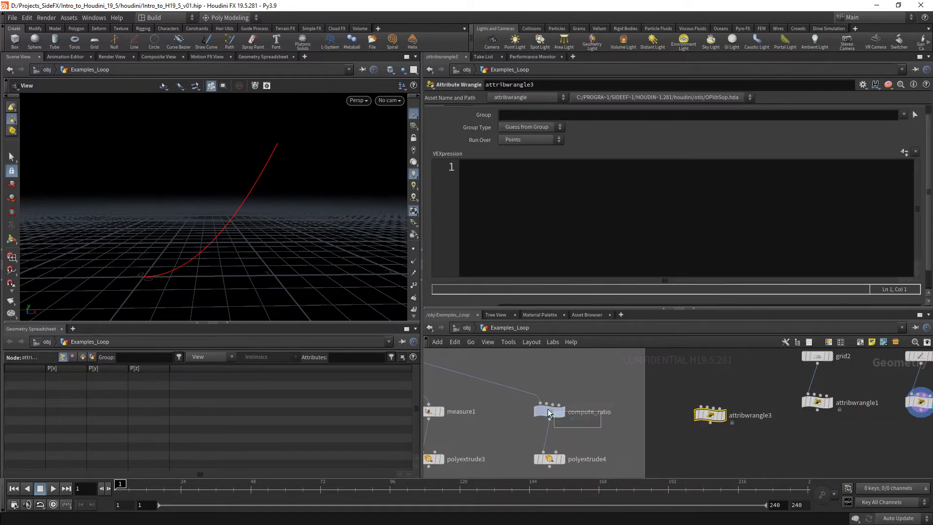
pyautogui.click(549, 411)
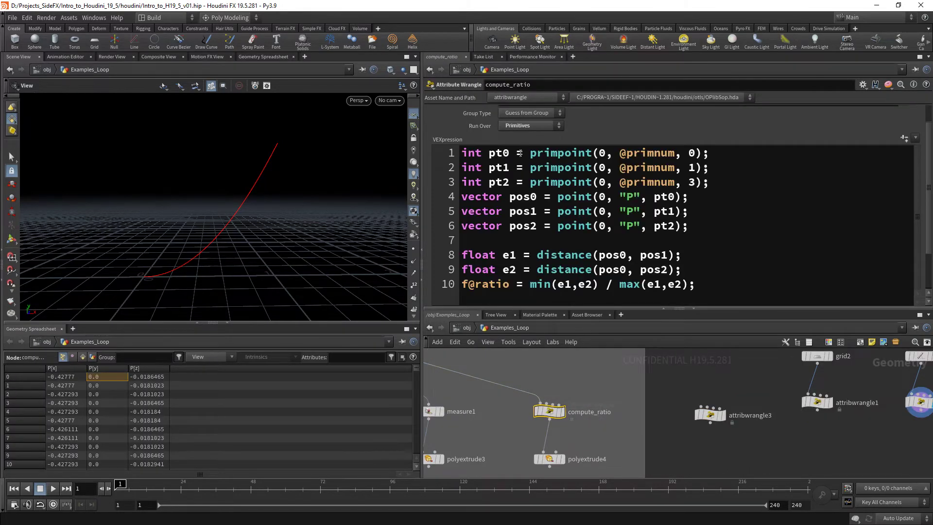
pyautogui.click(562, 459)
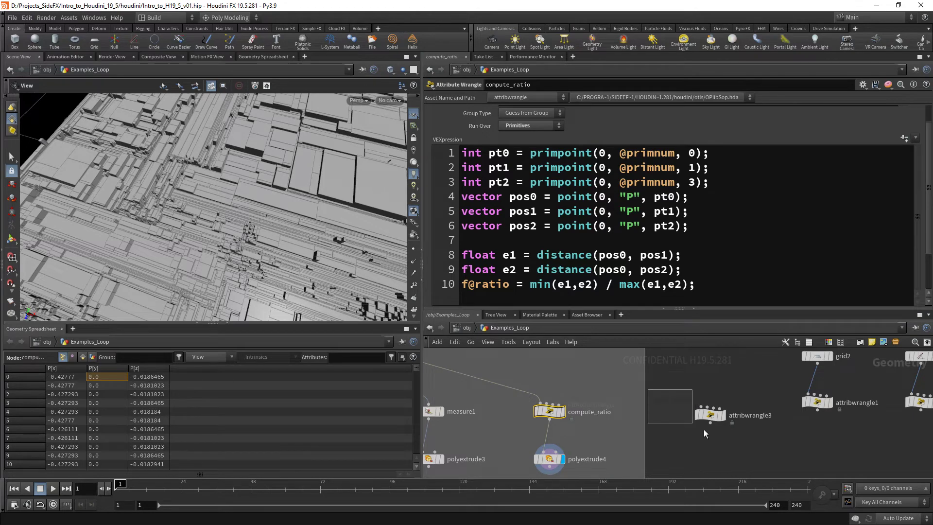
# Set attribwrangle3 to run over Primitives and wire repeat_end1 into it
pyautogui.moveTo(681, 418); pyautogui.dragTo(728, 425)
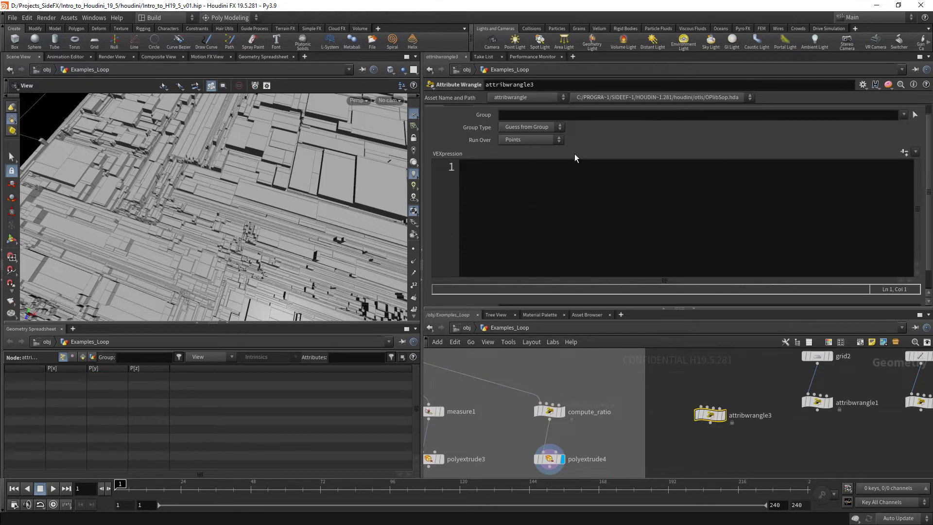
pyautogui.click(530, 141)
pyautogui.click(529, 160)
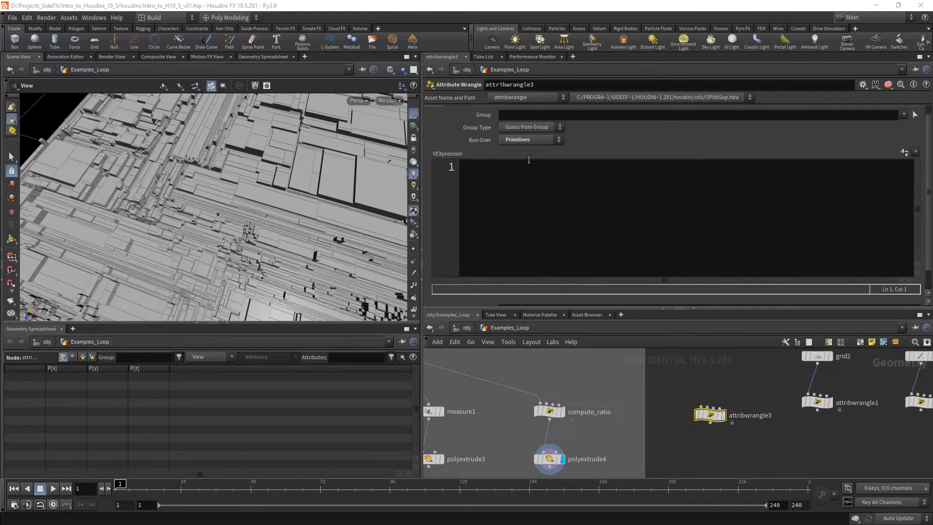
pyautogui.click(543, 172)
pyautogui.scroll(-2, 710, 416)
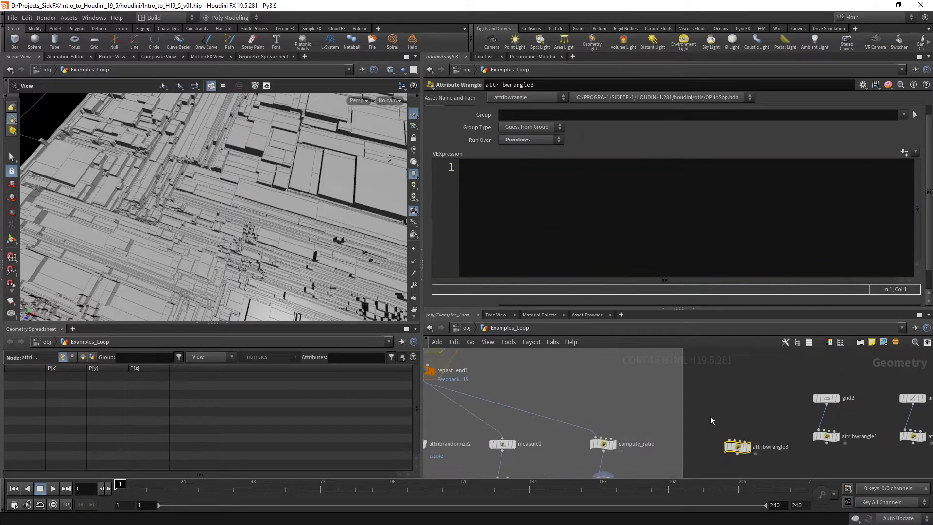
pyautogui.keyDown('alt'); pyautogui.moveTo(311, 194); pyautogui.dragTo(270, 208); pyautogui.keyUp('alt')
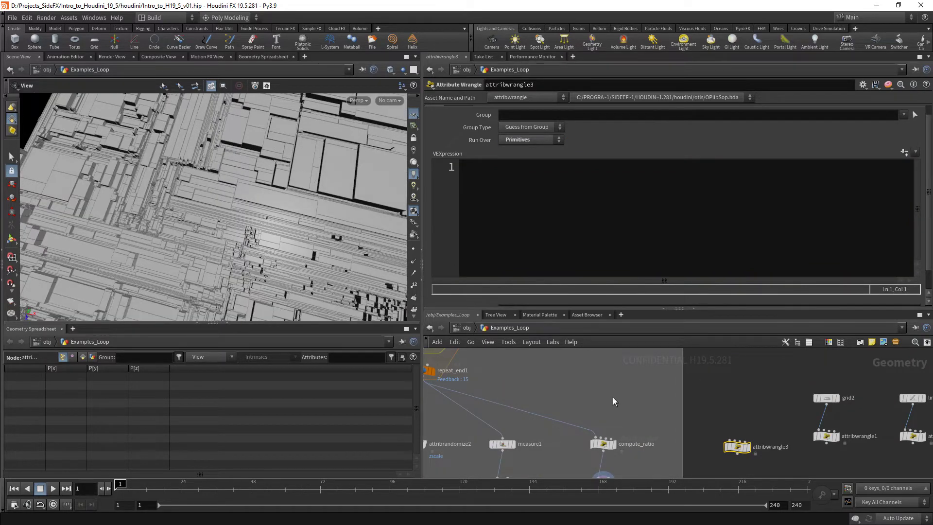
pyautogui.scroll(-1, 724, 424)
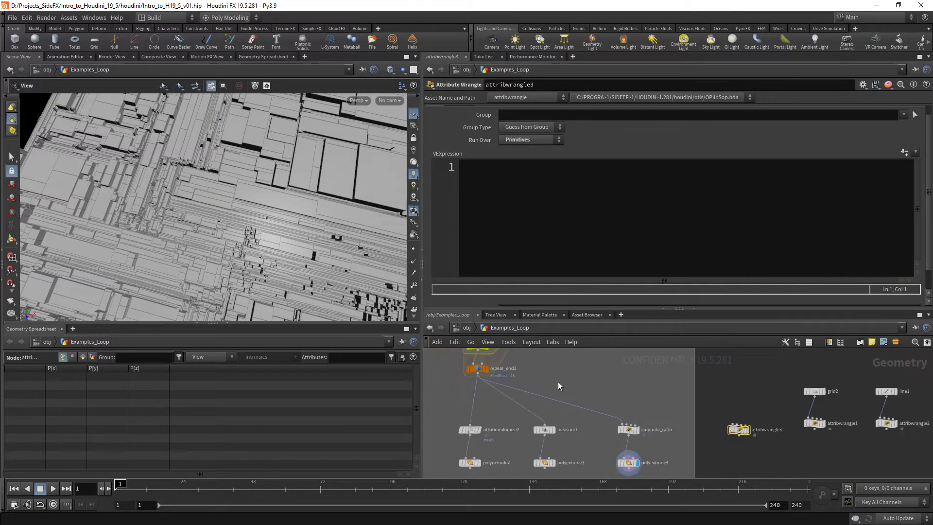
pyautogui.moveTo(478, 375); pyautogui.dragTo(738, 424)
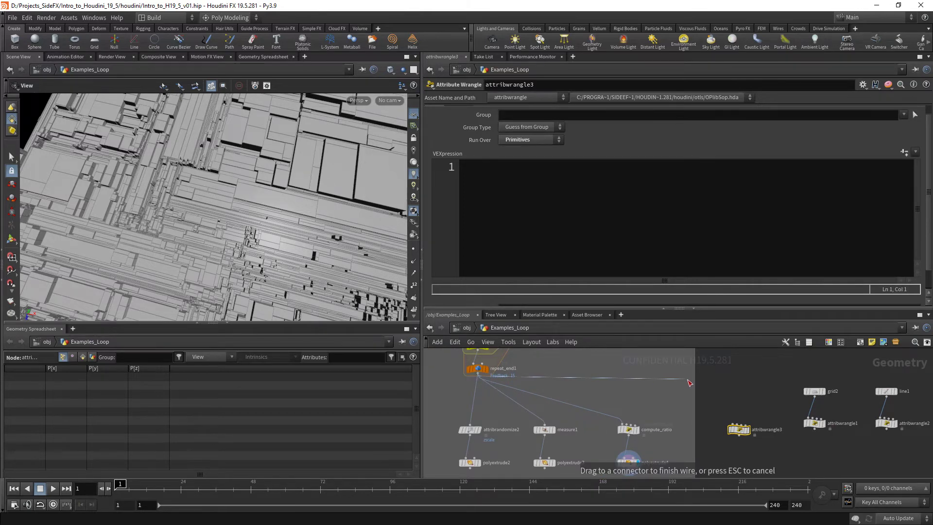
pyautogui.scroll(2, 733, 427)
pyautogui.moveTo(288, 208)
pyautogui.keyDown('alt'); pyautogui.mouseDown()
pyautogui.moveTo(264, 257)
pyautogui.moveTo(277, 243)
pyautogui.moveTo(253, 262)
pyautogui.mouseUp(); pyautogui.keyUp('alt')
pyautogui.moveTo(312, 204)
pyautogui.mouseDown()
pyautogui.moveTo(229, 260)
pyautogui.moveTo(169, 217)
pyautogui.moveTo(281, 225)
pyautogui.mouseUp()
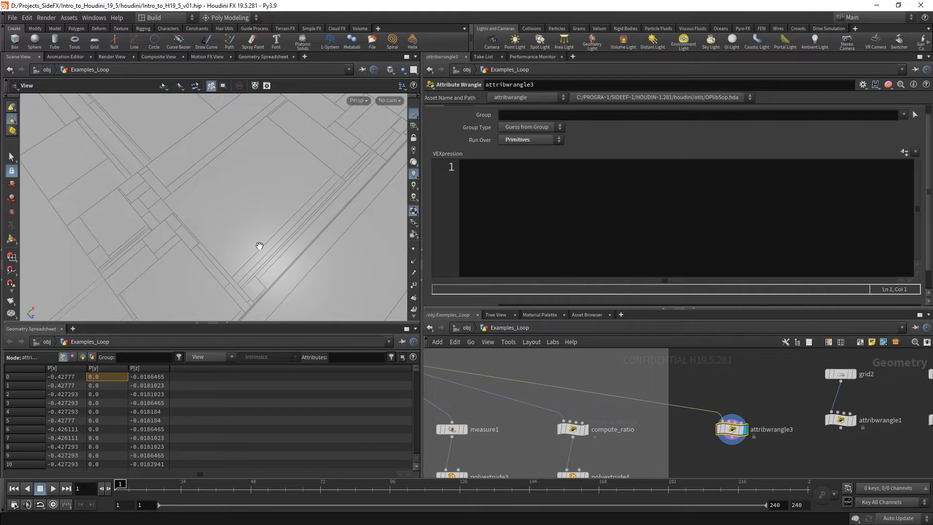
# Toggle the spreadsheet between Vertices and Points, then view the primpoint docs page
pyautogui.click(451, 177)
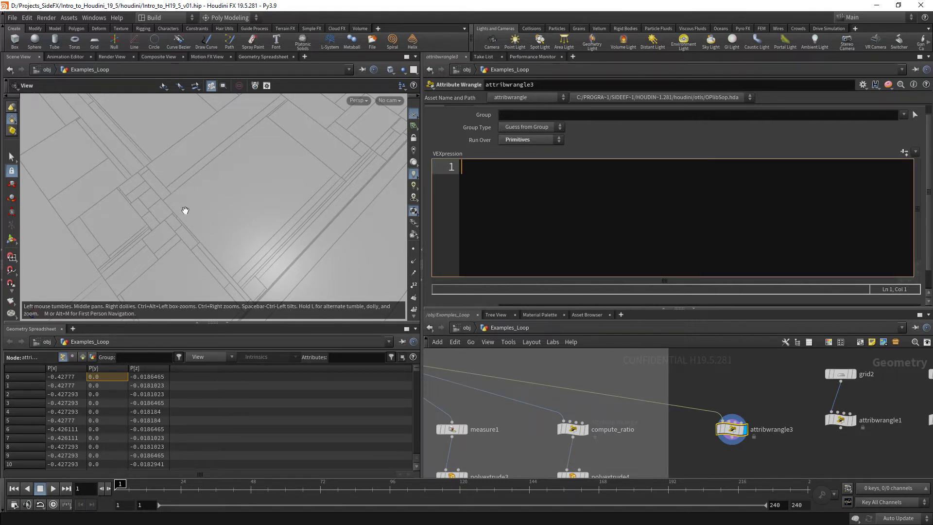
pyautogui.click(73, 357)
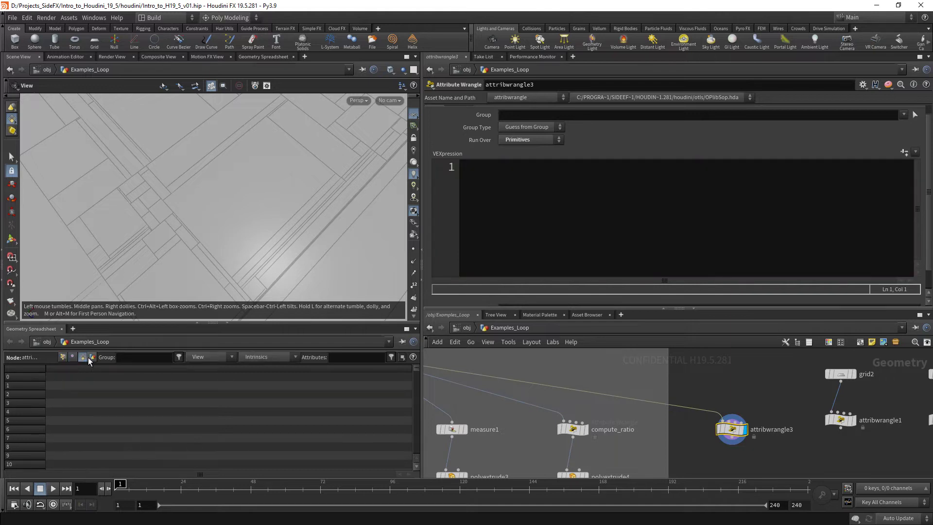
pyautogui.click(62, 357)
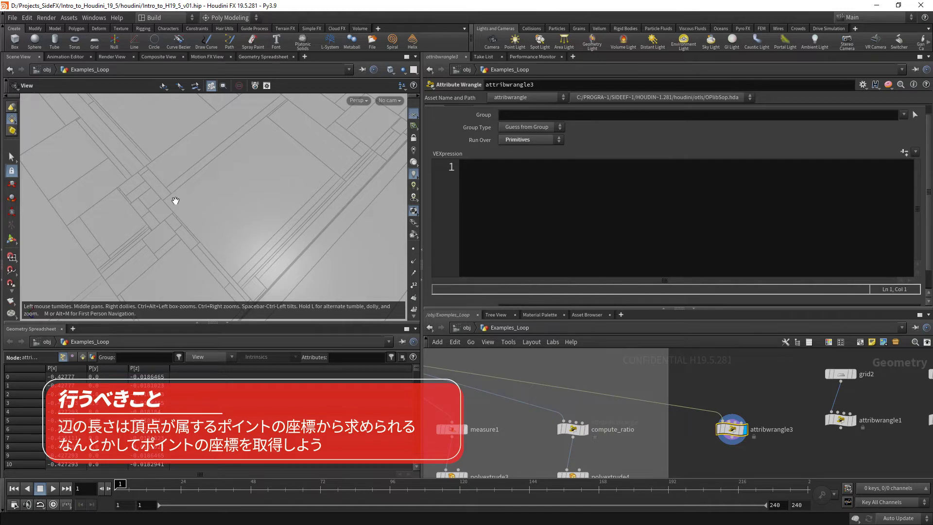
pyautogui.click(598, 208)
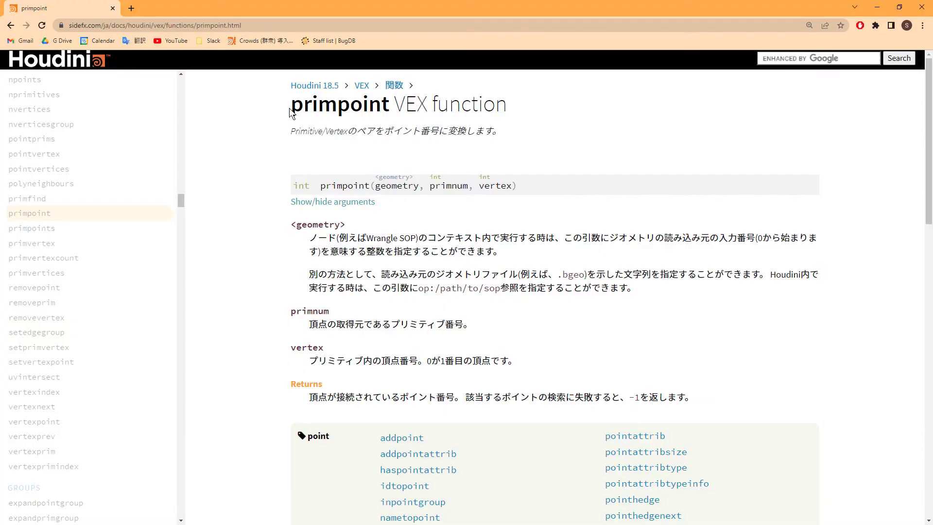
pyautogui.moveTo(290, 104); pyautogui.dragTo(389, 108)
# Study primpoint's signature and complete the primpoint() call in the wrangle code
pyautogui.doubleClick(300, 185)
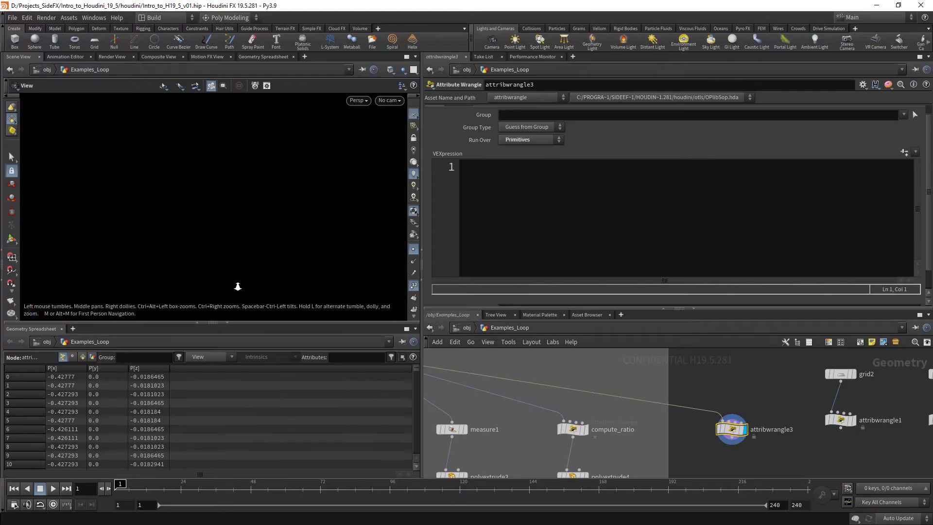
pyautogui.scroll(3, 236, 286)
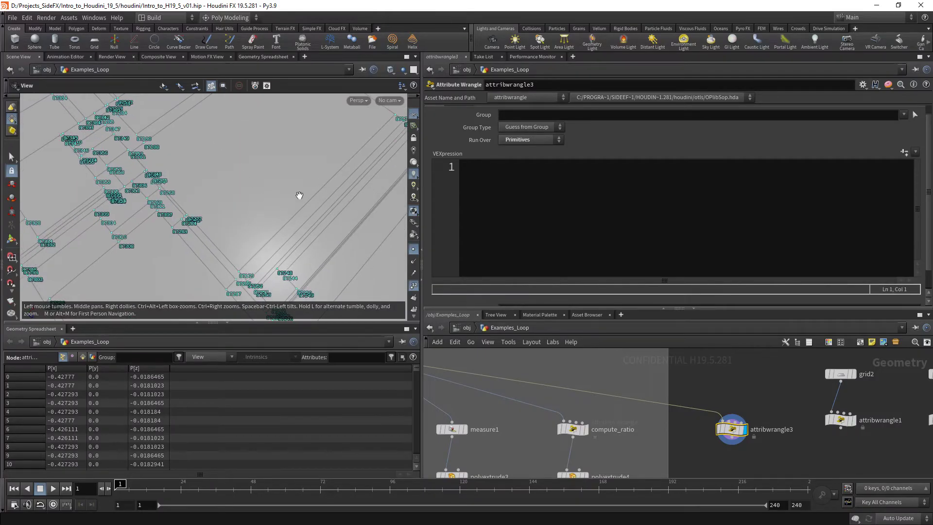
pyautogui.moveTo(430, 185); pyautogui.dragTo(511, 188)
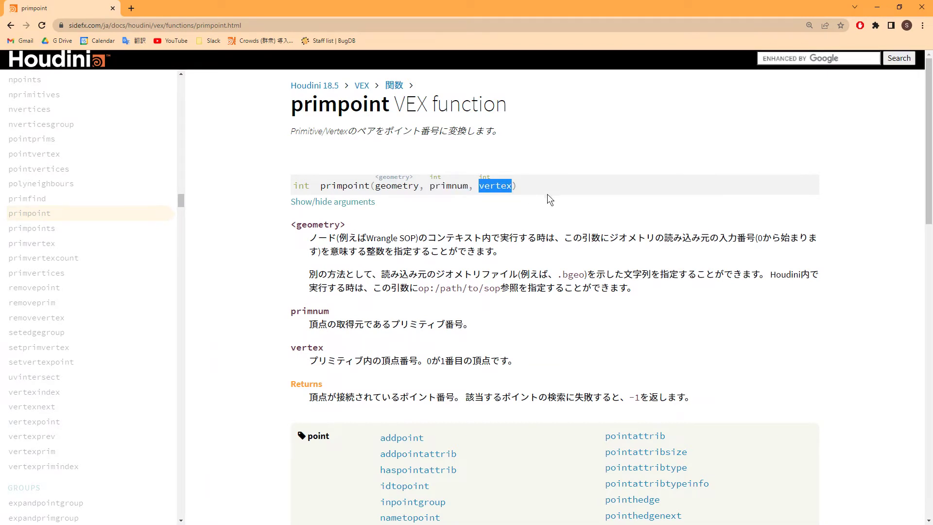
pyautogui.click(310, 188)
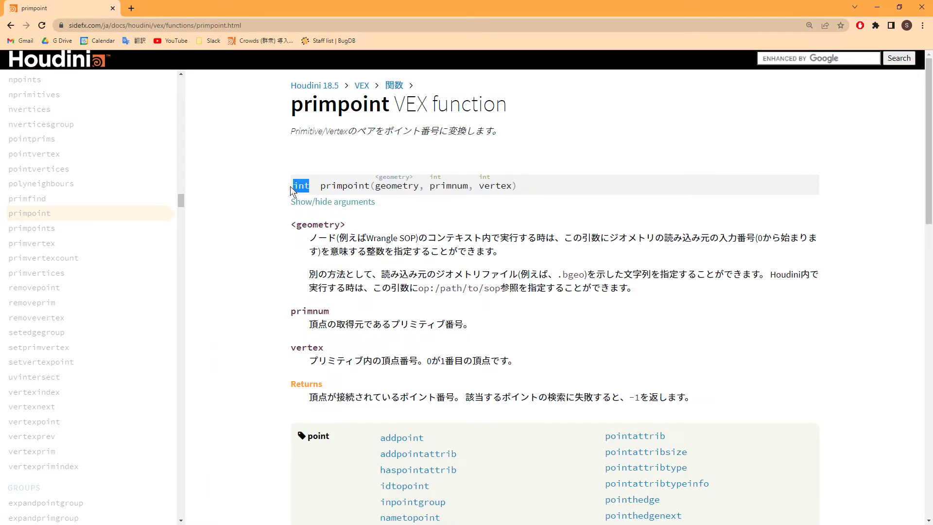
pyautogui.moveTo(307, 183); pyautogui.dragTo(293, 186)
pyautogui.click(267, 213)
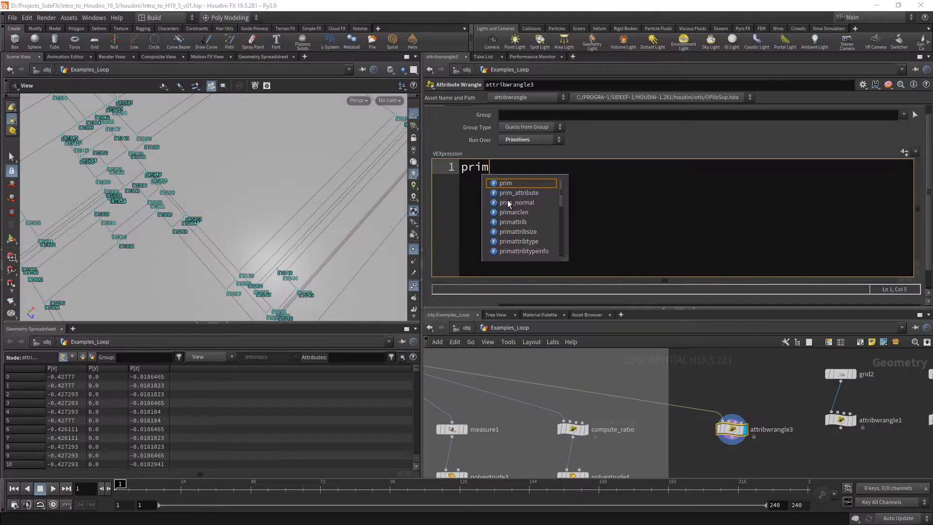
pyautogui.write('nt()')
pyautogui.press('Left')
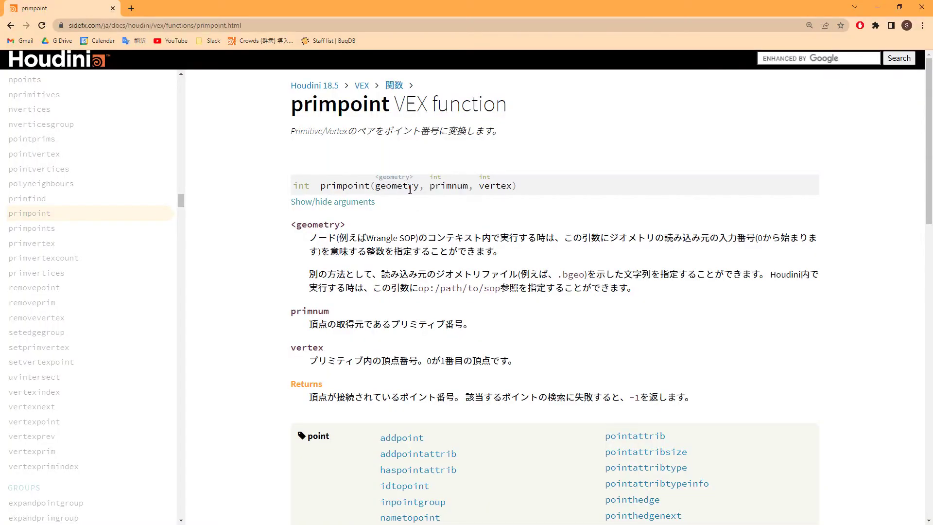
# Read the geometry argument's input-number explanation, then return to Houdini
pyautogui.moveTo(418, 188); pyautogui.dragTo(376, 191)
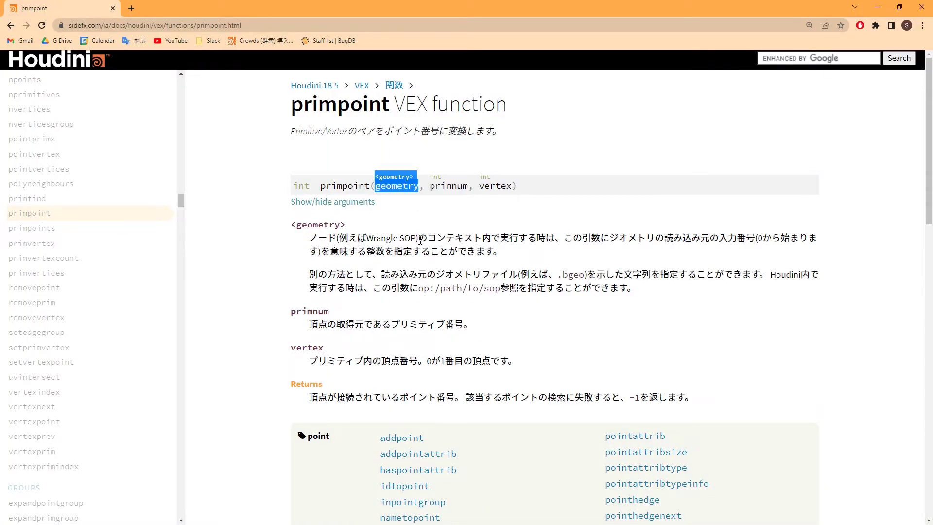
pyautogui.moveTo(366, 238); pyautogui.dragTo(399, 238)
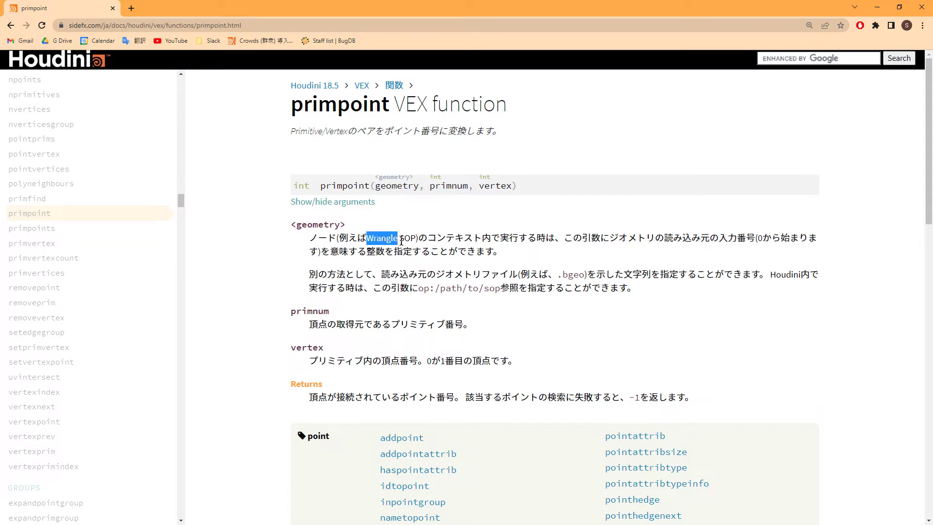
pyautogui.click(429, 238)
pyautogui.moveTo(428, 238); pyautogui.dragTo(756, 240)
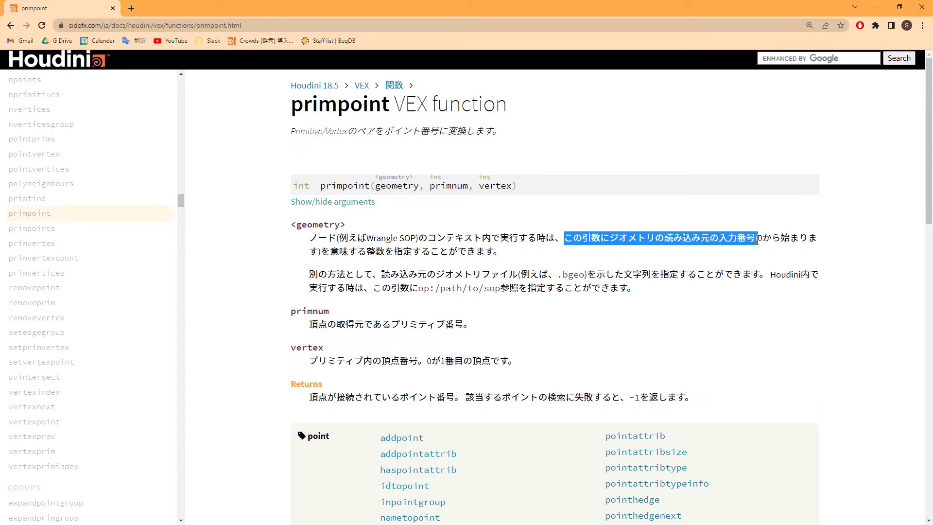
pyautogui.moveTo(327, 253); pyautogui.dragTo(498, 248)
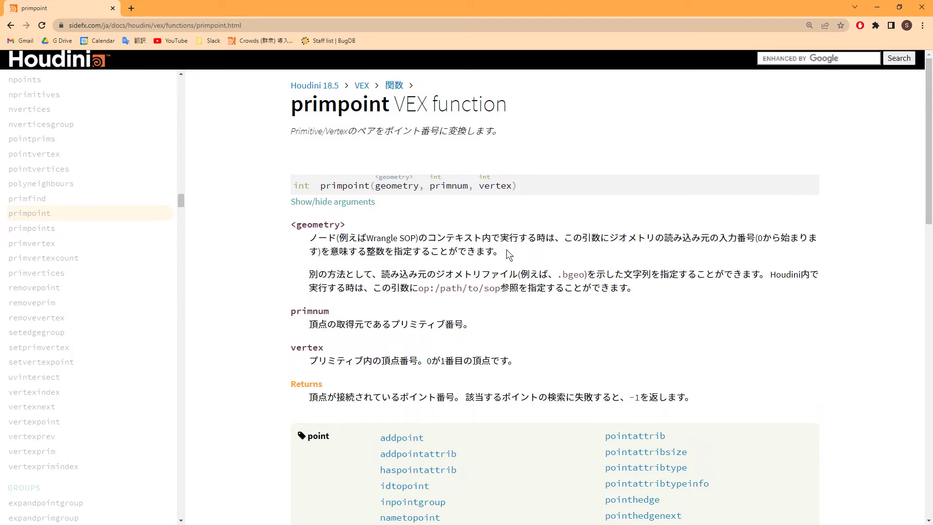
pyautogui.click(877, 7)
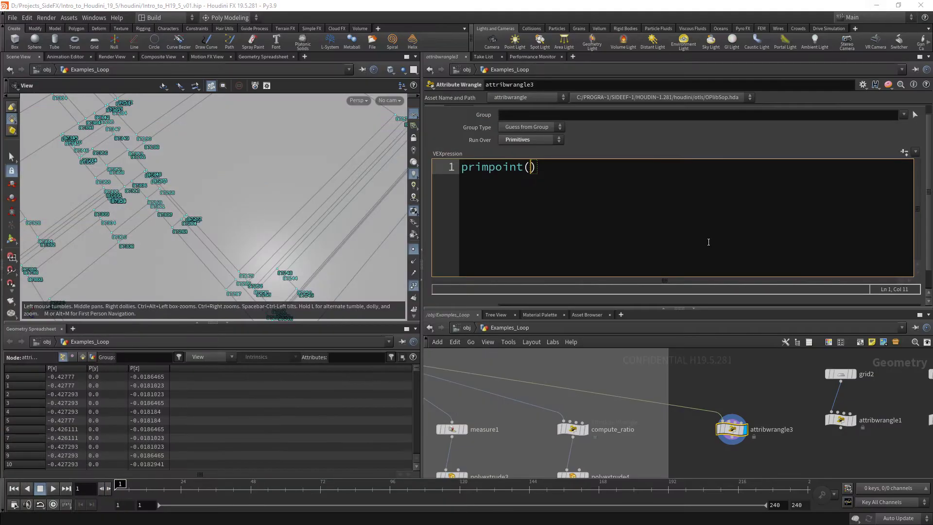
# Review the primnum argument in the primpoint signature in the docs
pyautogui.scroll(5, 713, 384)
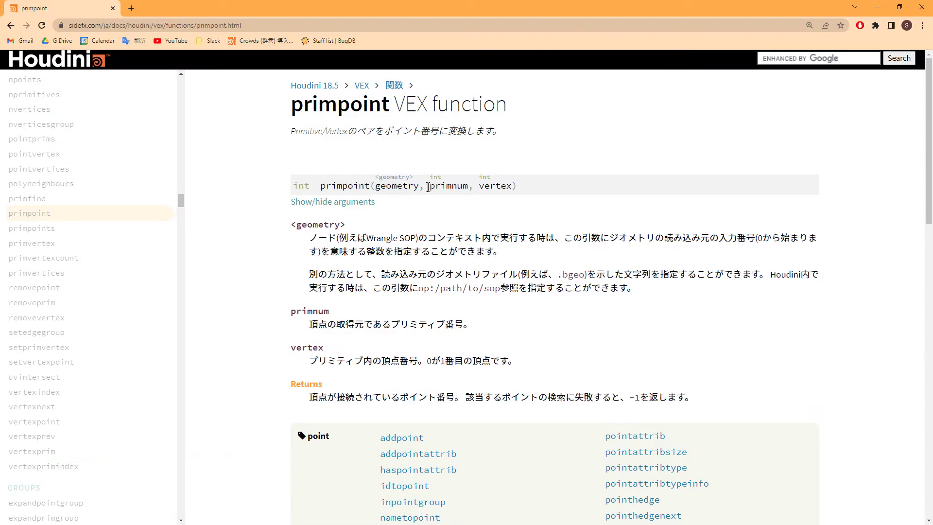
pyautogui.moveTo(430, 186); pyautogui.dragTo(474, 188)
pyautogui.click(480, 203)
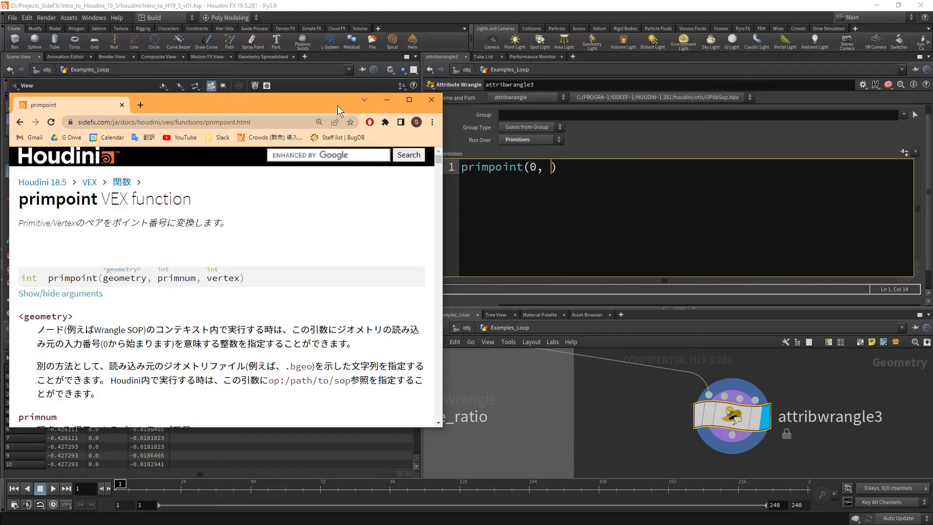
pyautogui.moveTo(337, 106); pyautogui.dragTo(797, 126)
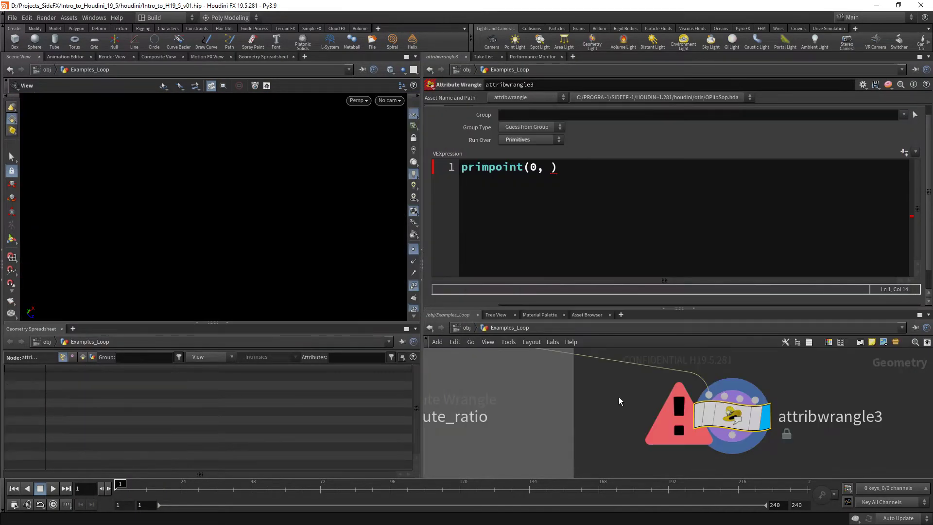
# Comment out the primpoint line to check incoming geometry and Primitives run mode, then uncomment it
pyautogui.click(462, 169)
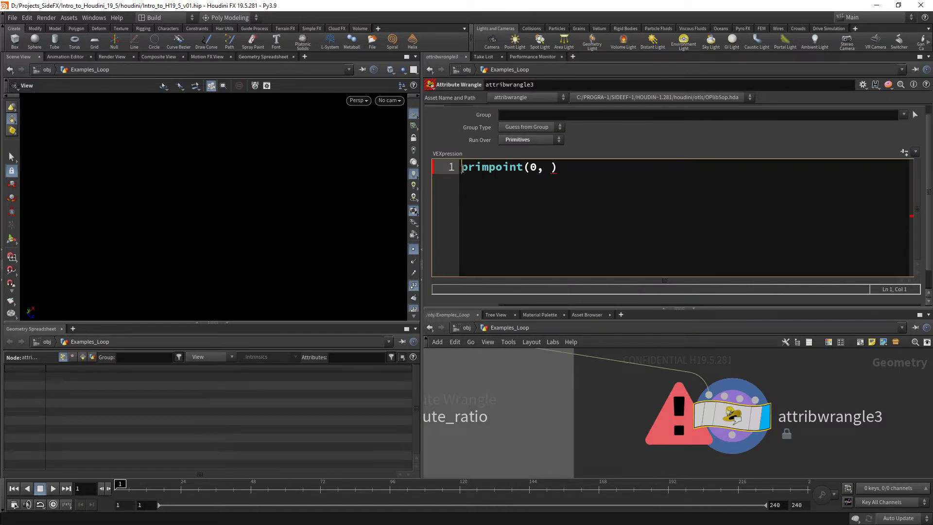
pyautogui.write('//')
pyautogui.click(640, 410)
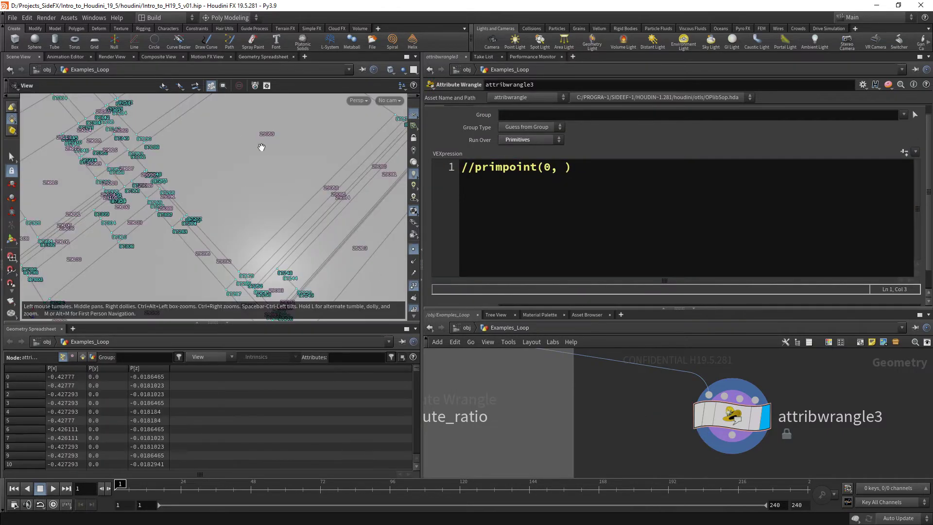
pyautogui.click(536, 141)
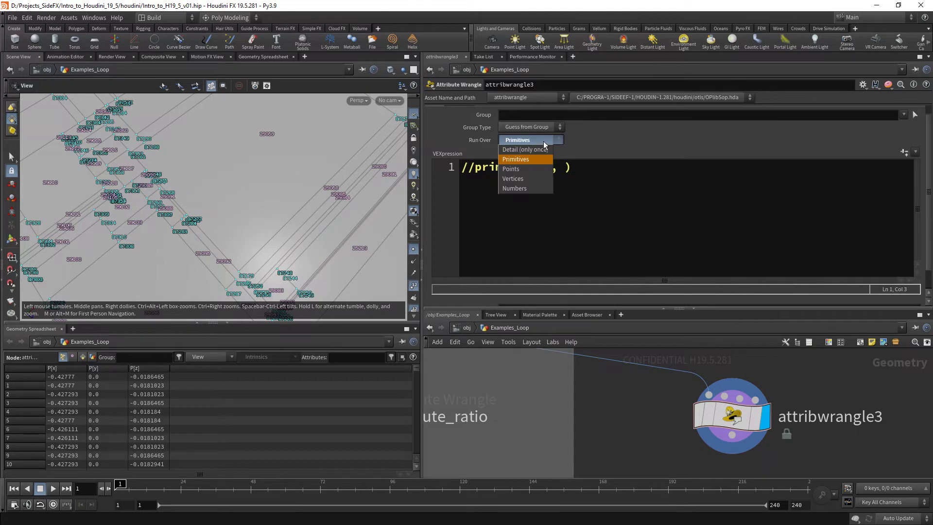
pyautogui.click(479, 168)
pyautogui.press('BackSpace')
pyautogui.press('BackSpace')
pyautogui.click(553, 167)
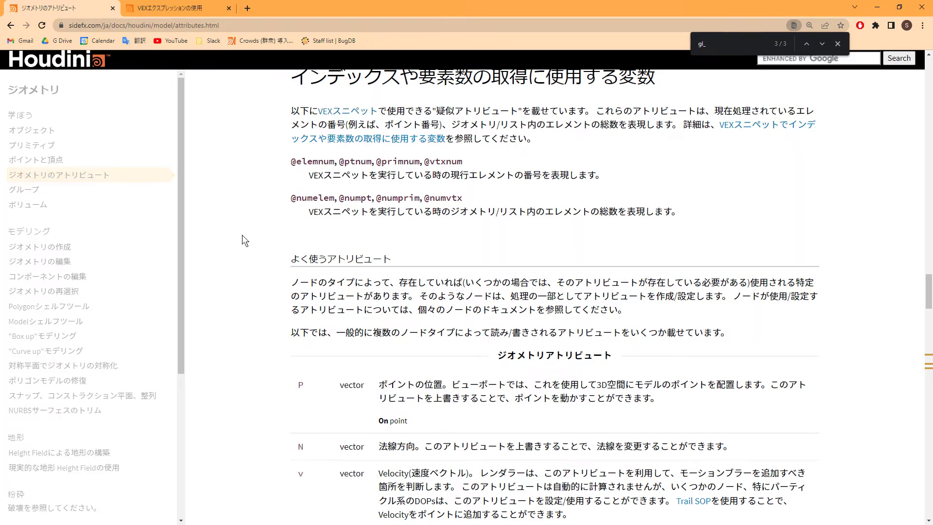
pyautogui.scroll(2, 242, 238)
pyautogui.moveTo(290, 208); pyautogui.dragTo(597, 208)
pyautogui.click(564, 242)
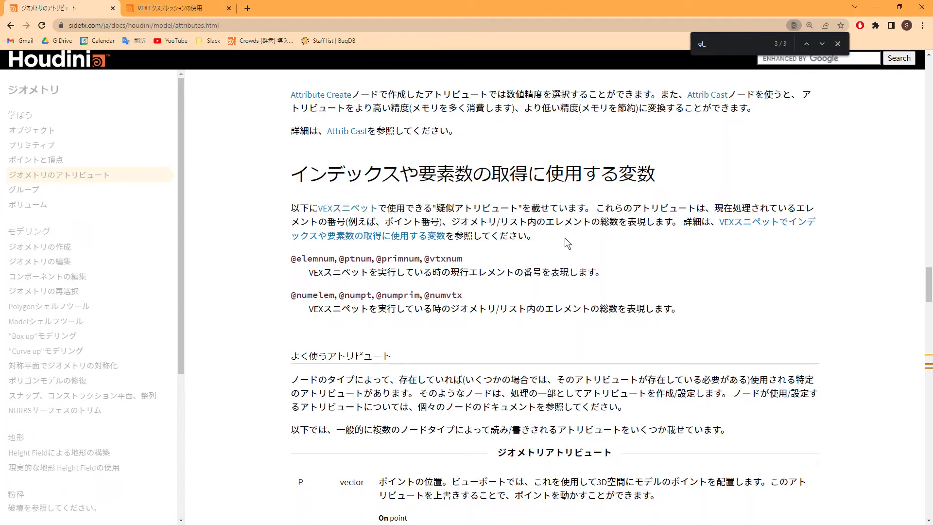
pyautogui.scroll(-1, 568, 238)
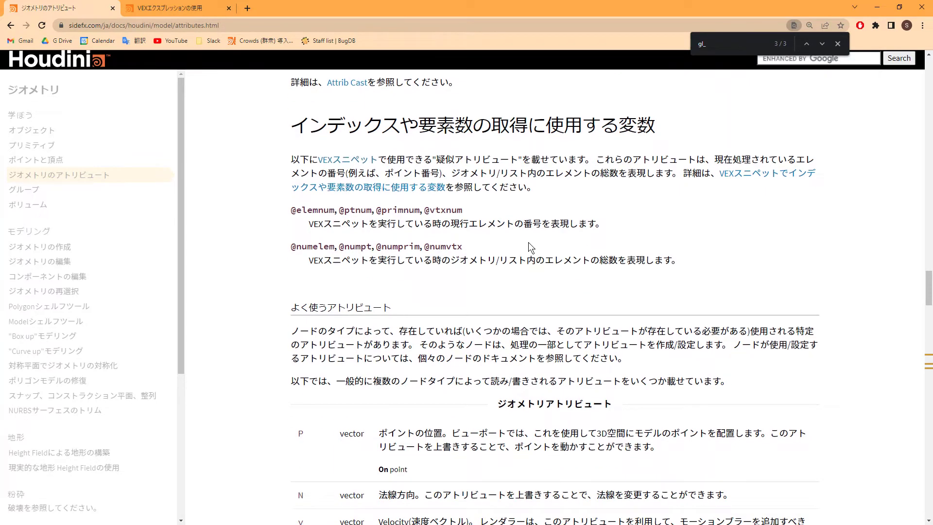
pyautogui.moveTo(376, 210); pyautogui.dragTo(420, 211)
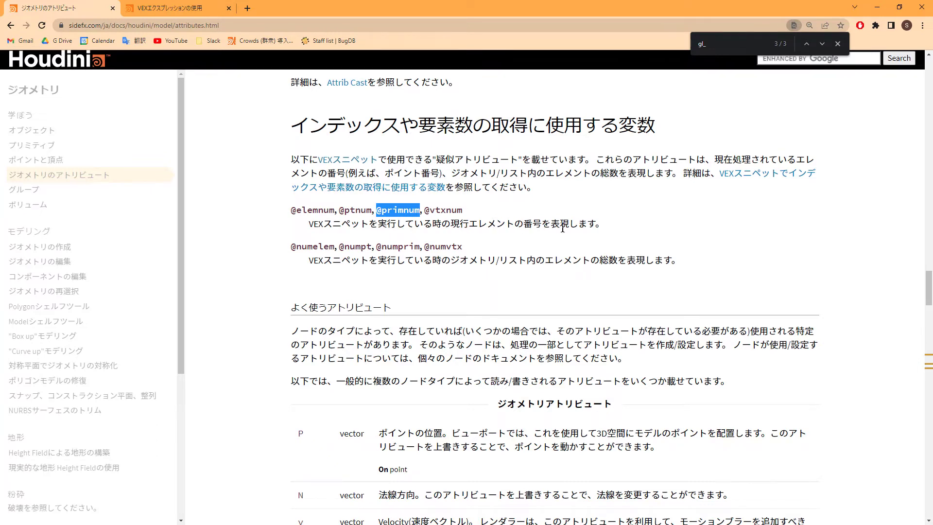
pyautogui.moveTo(376, 210); pyautogui.dragTo(417, 215)
pyautogui.click(498, 215)
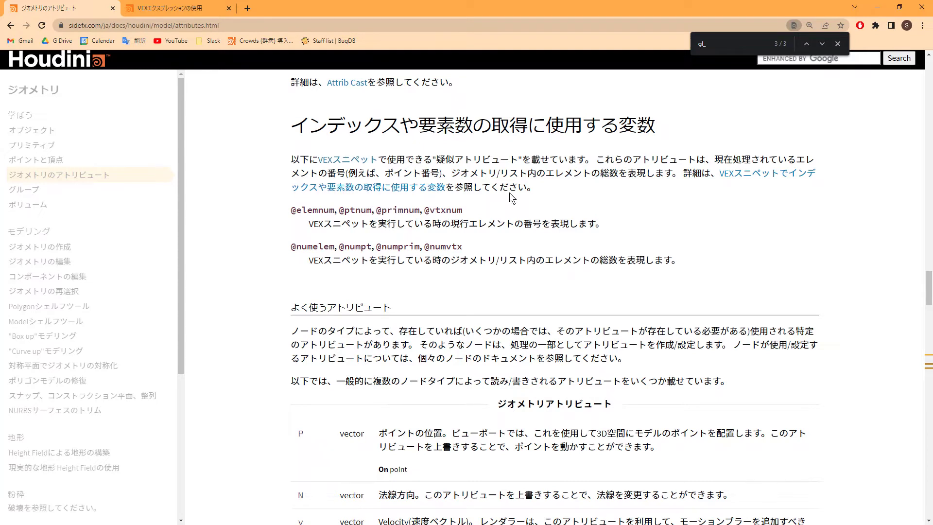
pyautogui.click(880, 10)
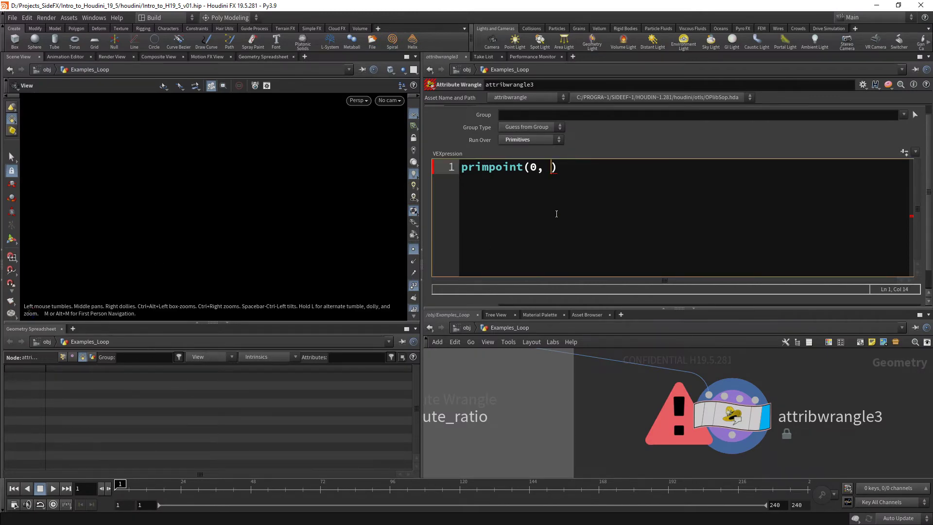
pyautogui.write('@primnum')
pyautogui.write(',')
pyautogui.write('0')
pyautogui.write(');')
pyautogui.click(665, 146)
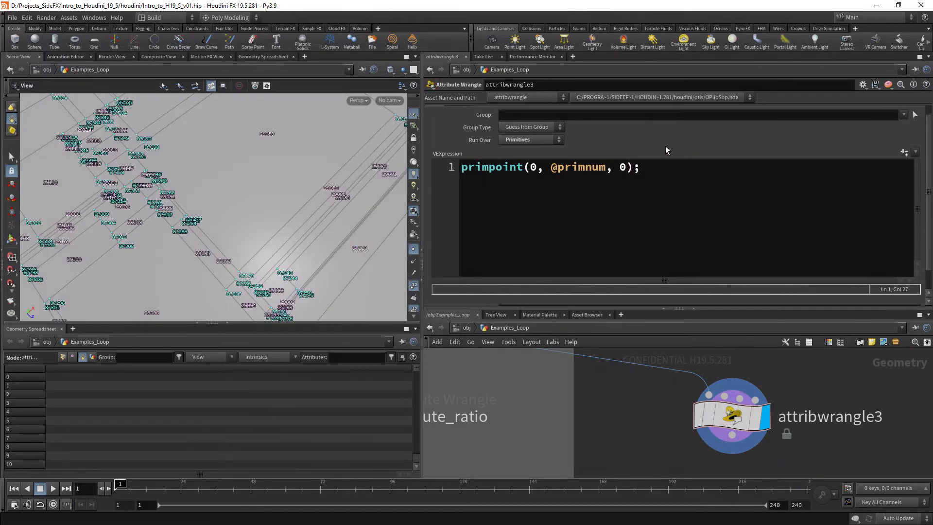
pyautogui.moveTo(255, 214); pyautogui.dragTo(264, 185)
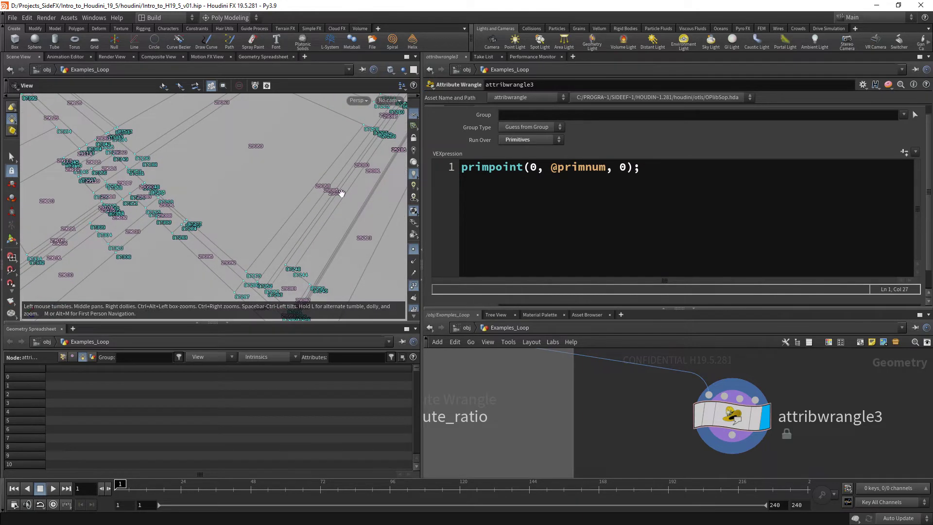
pyautogui.press('F1')
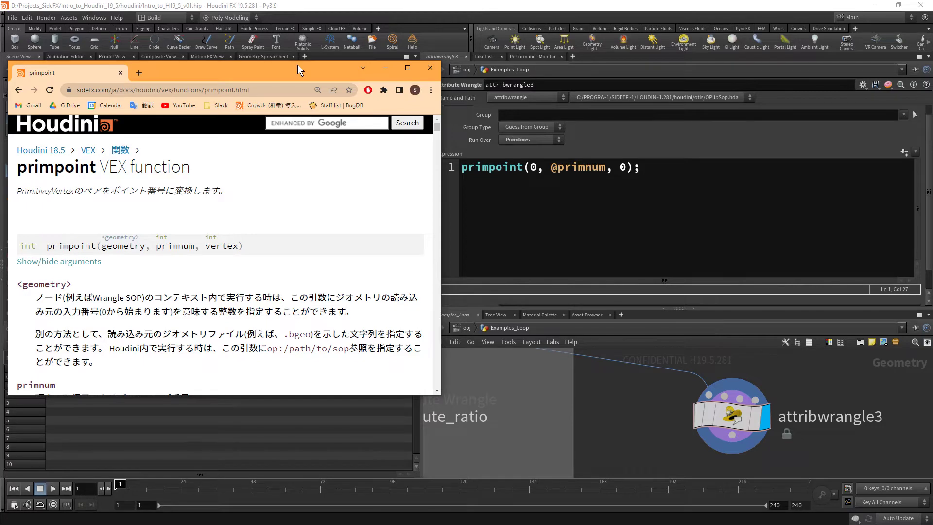
pyautogui.moveTo(299, 71)
pyautogui.mouseDown()
pyautogui.moveTo(269, 190)
pyautogui.moveTo(252, 86)
pyautogui.mouseUp()
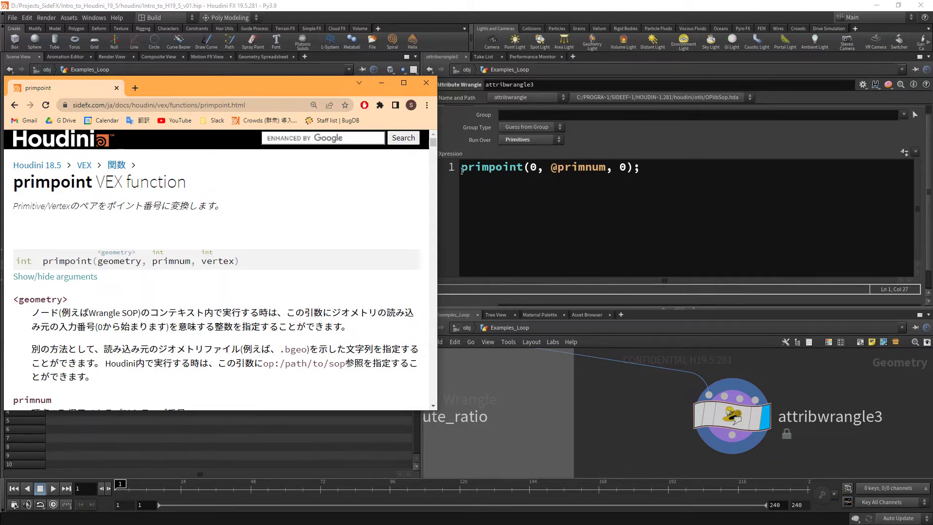
pyautogui.click(461, 171)
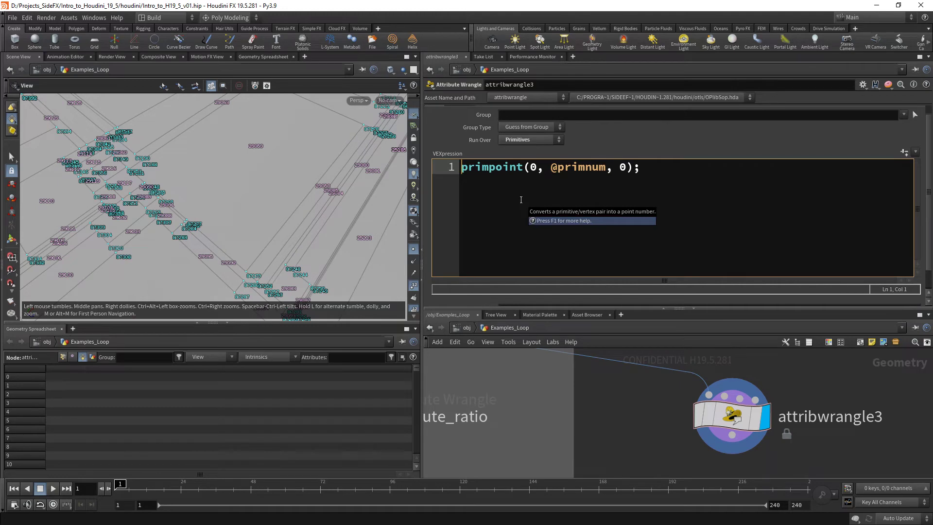
# Assign the primpoint result to @n and check its int return type in help
pyautogui.write('@')
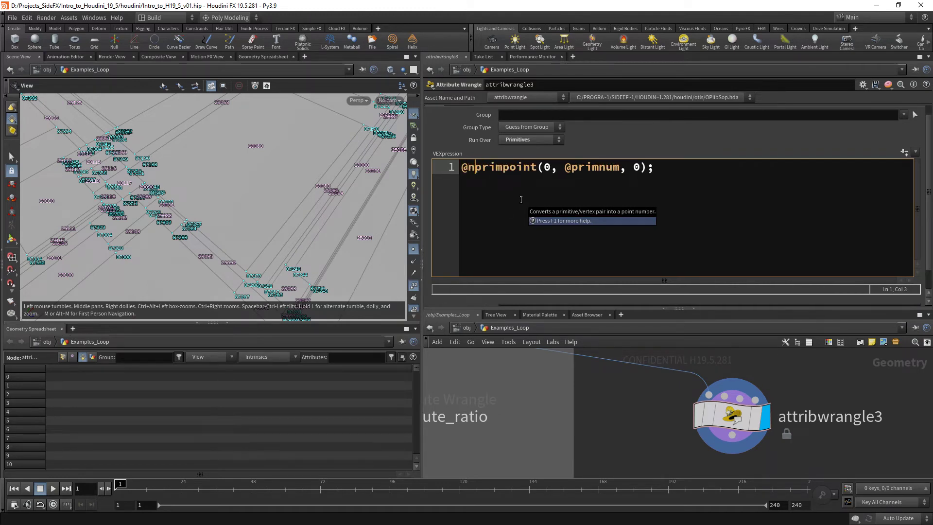
pyautogui.write('n =')
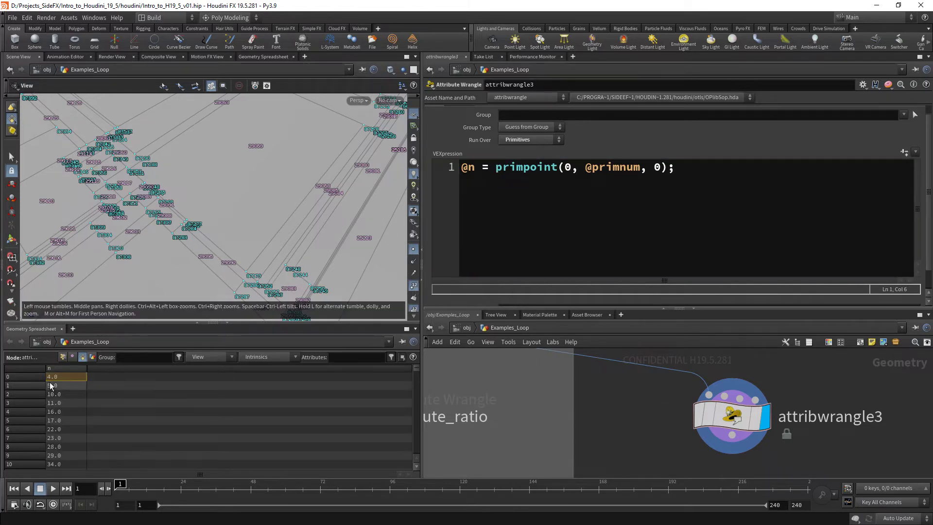
pyautogui.doubleClick(656, 167)
pyautogui.click(462, 167)
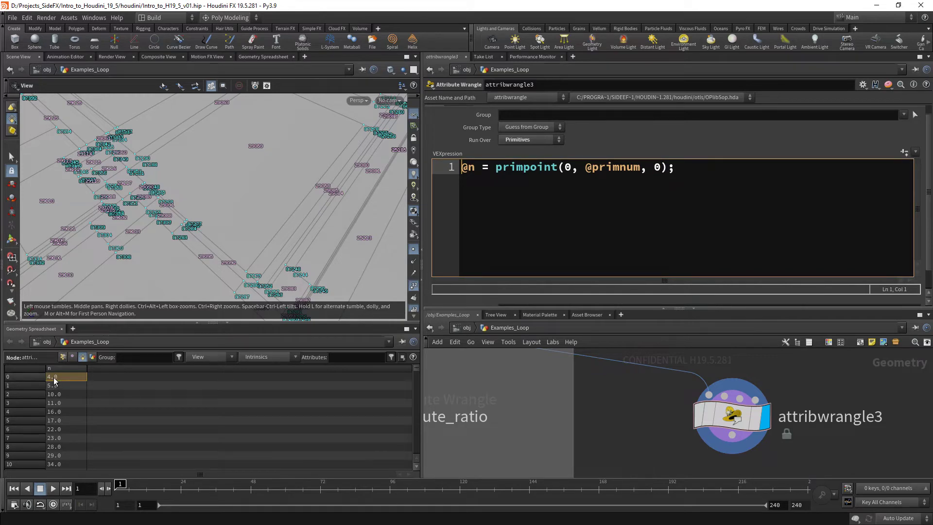
pyautogui.click(496, 168)
pyautogui.press('F1')
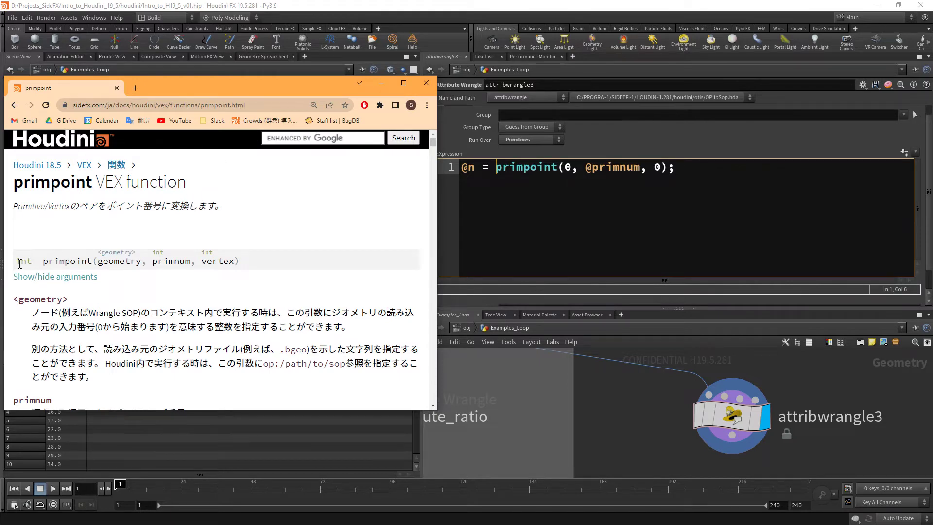
pyautogui.moveTo(16, 262); pyautogui.dragTo(31, 261)
pyautogui.click(251, 241)
pyautogui.hotkey('ctrl', 'w')
pyautogui.click(69, 376)
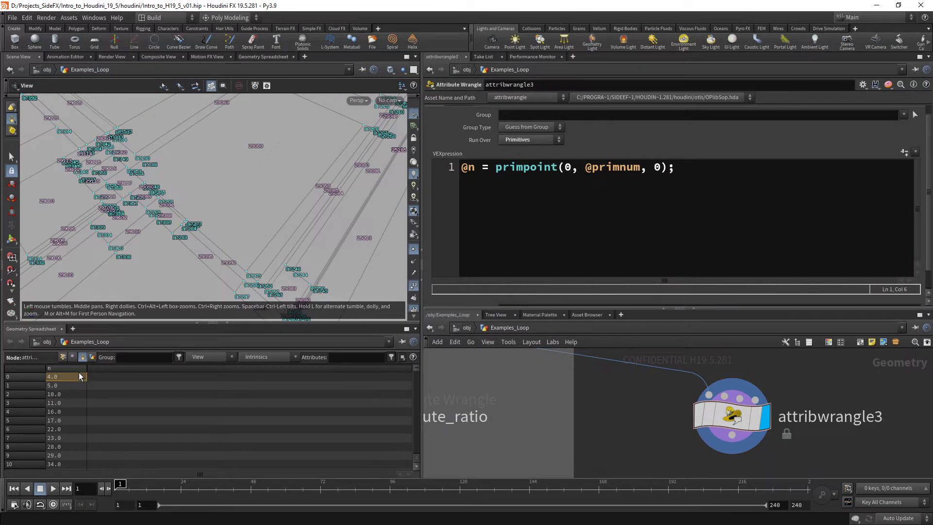
# Try i@n and v@n targets, then replace the attribute with an int declaration
pyautogui.click(463, 168)
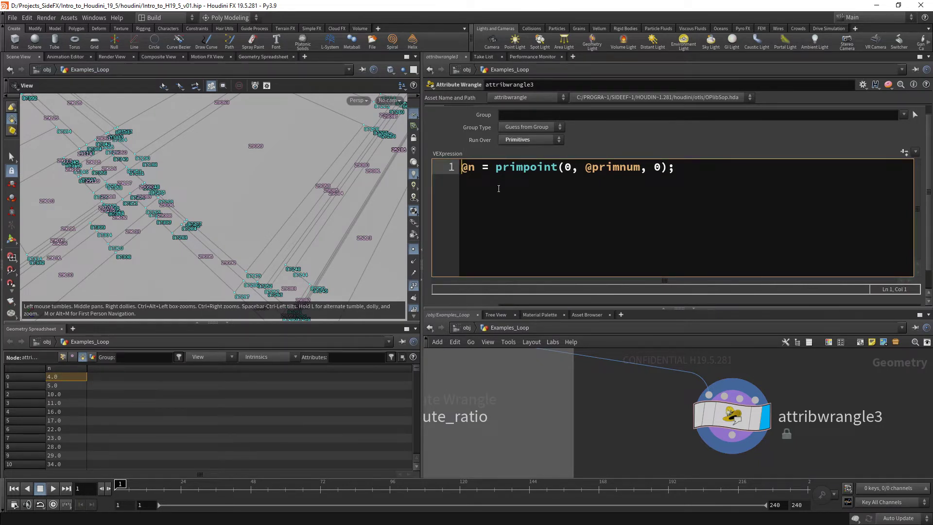
pyautogui.write('i')
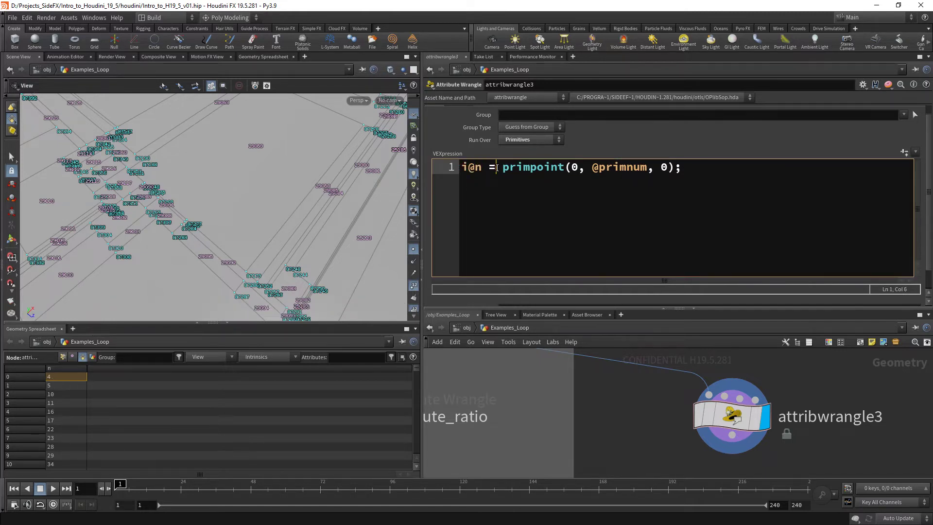
pyautogui.click(68, 393)
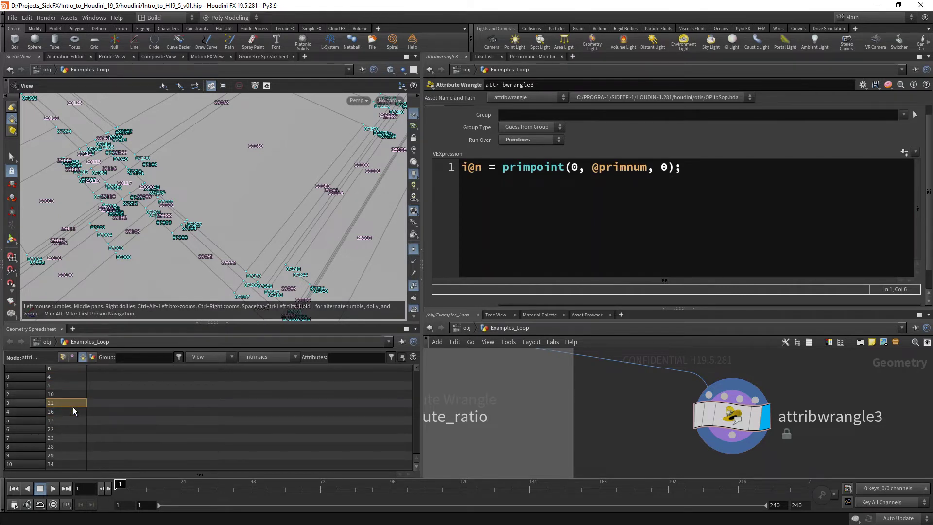
pyautogui.click(494, 190)
pyautogui.press('Delete')
pyautogui.write('v')
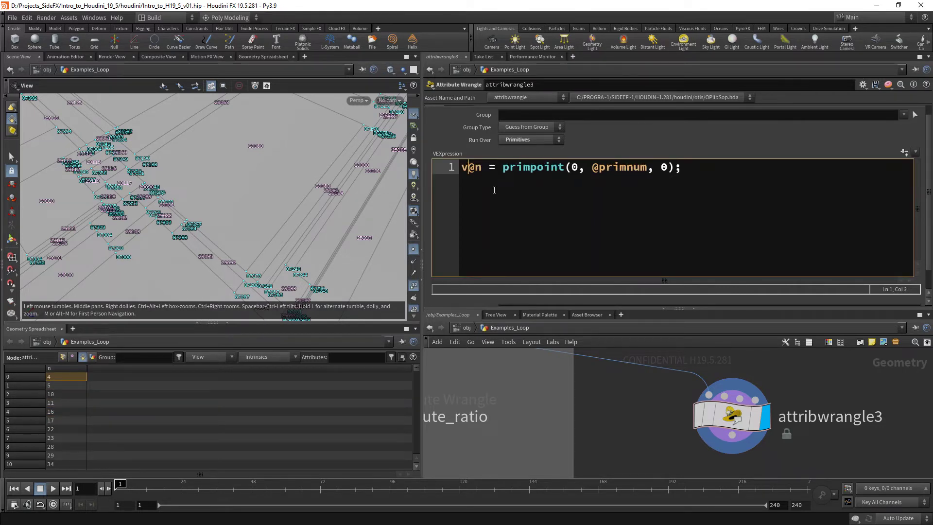
pyautogui.click(148, 385)
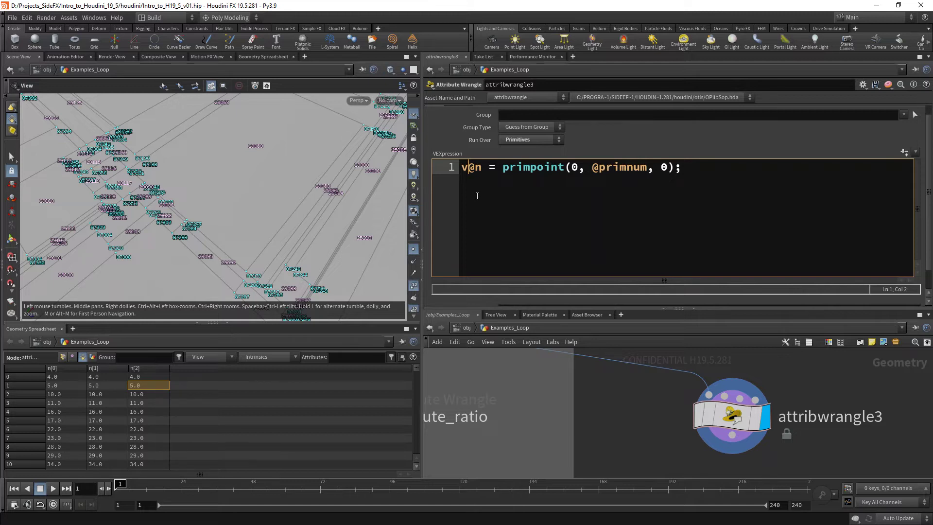
pyautogui.press('Delete')
pyautogui.press('Delete')
pyautogui.press('BackSpace')
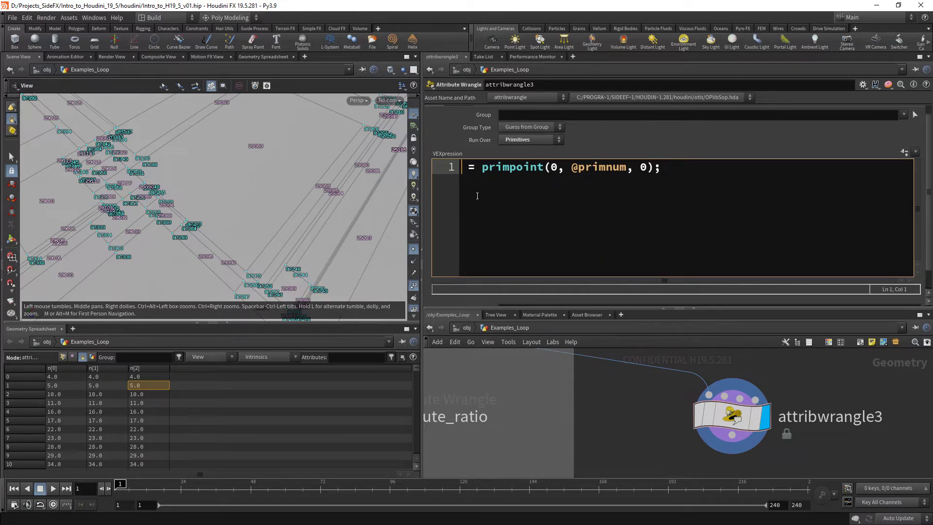
pyautogui.write('int')
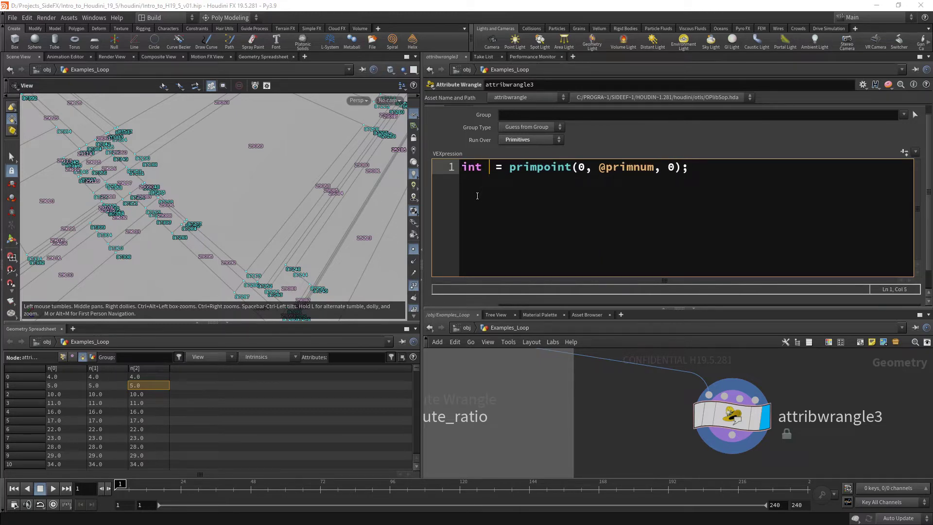
# Name the int variable p0 after confirming primpoint's int return type in the docs
pyautogui.hotkey('alt', 'Tab')
pyautogui.moveTo(32, 262); pyautogui.dragTo(14, 263)
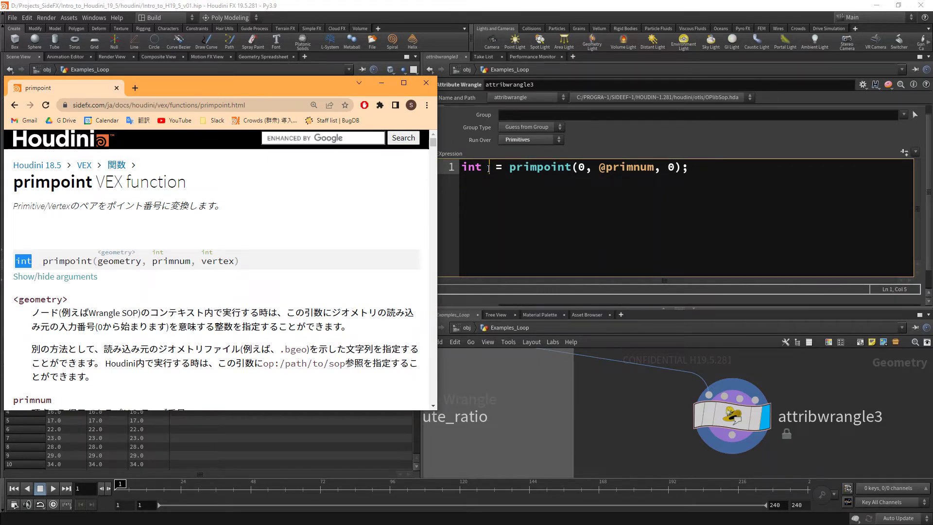
pyautogui.click(488, 168)
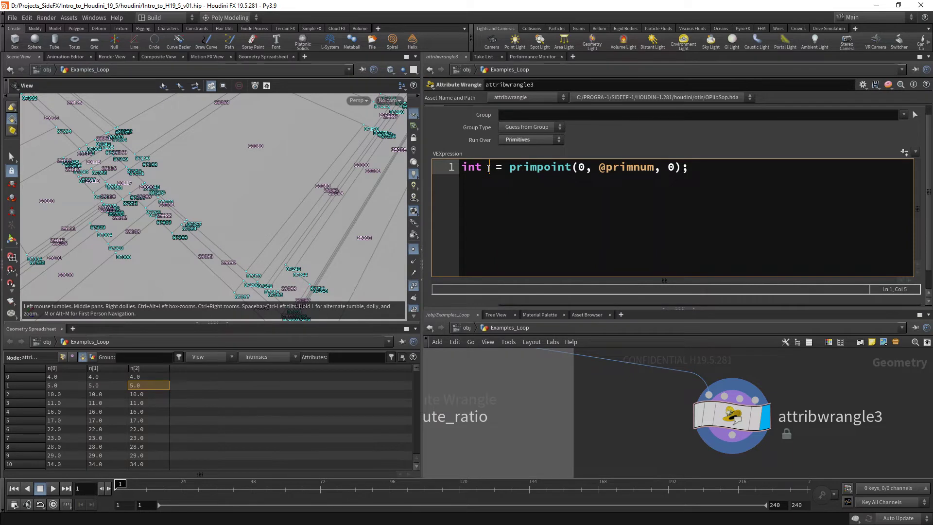
pyautogui.write('p0')
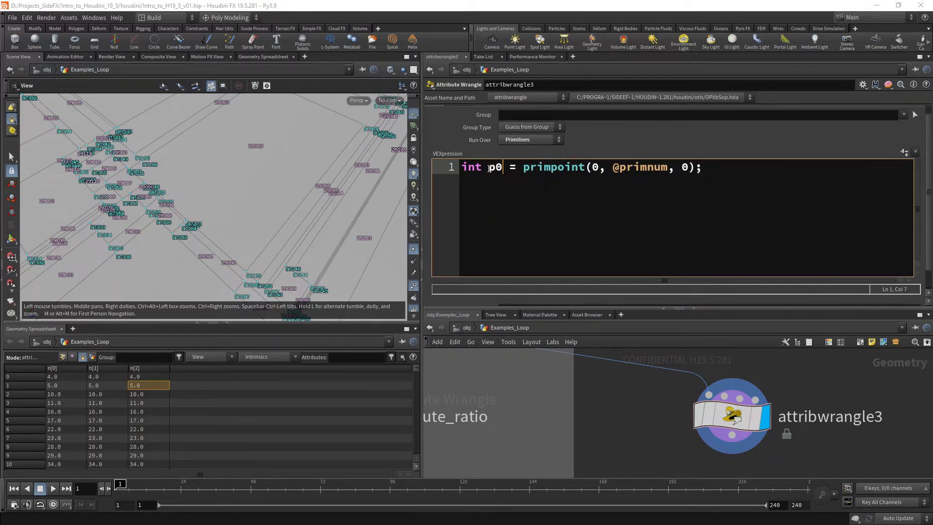
pyautogui.doubleClick(492, 167)
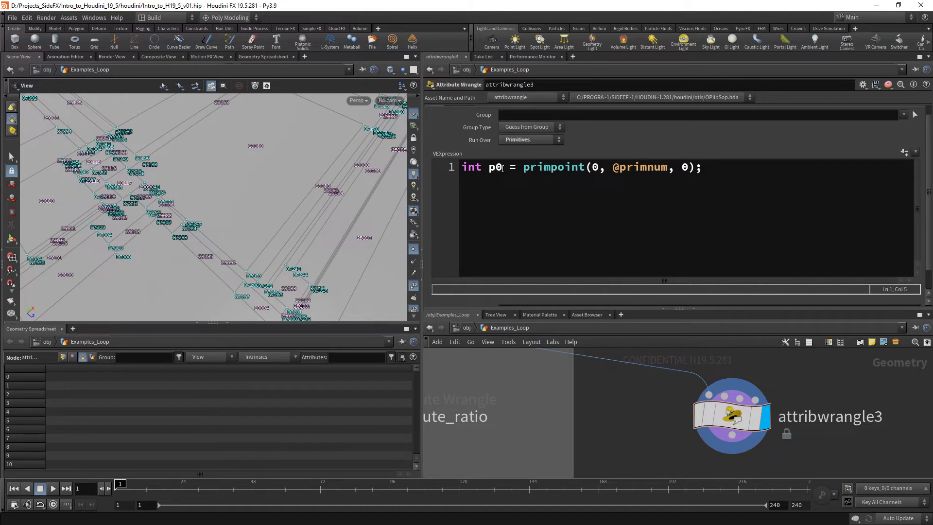
pyautogui.doubleClick(500, 169)
pyautogui.click(509, 169)
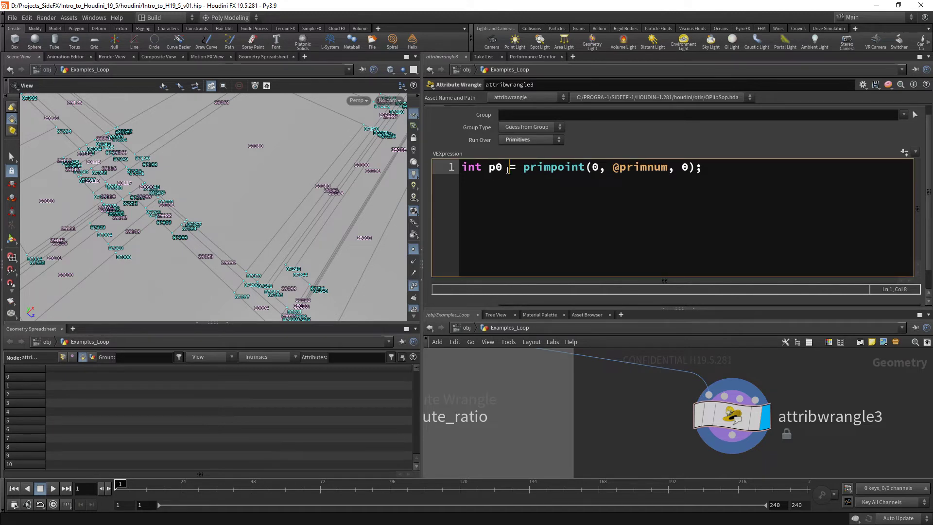
# Add a second line i@n = p0; and inspect the resulting n values
pyautogui.click(746, 167)
pyautogui.press('Return')
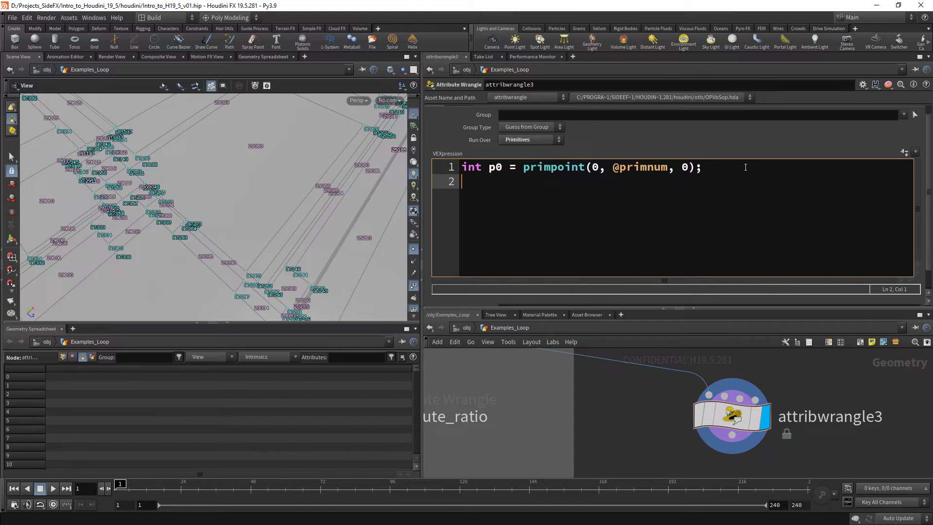
pyautogui.write('i@n')
pyautogui.write(' = p0;')
pyautogui.click(748, 142)
pyautogui.click(74, 377)
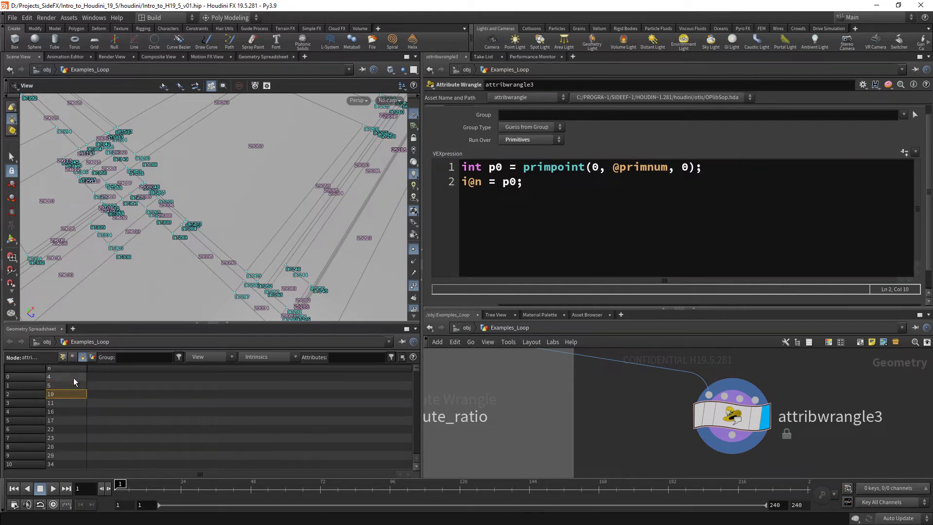
pyautogui.click(73, 403)
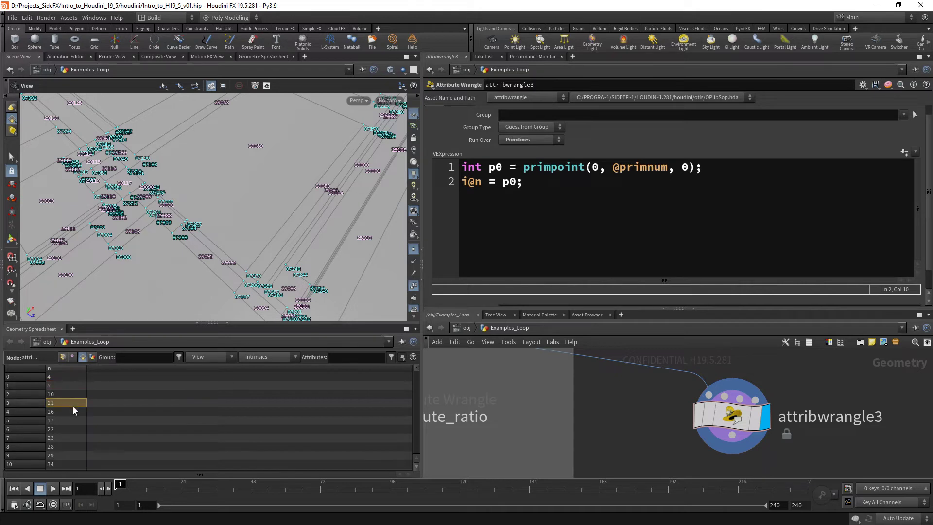
pyautogui.click(552, 181)
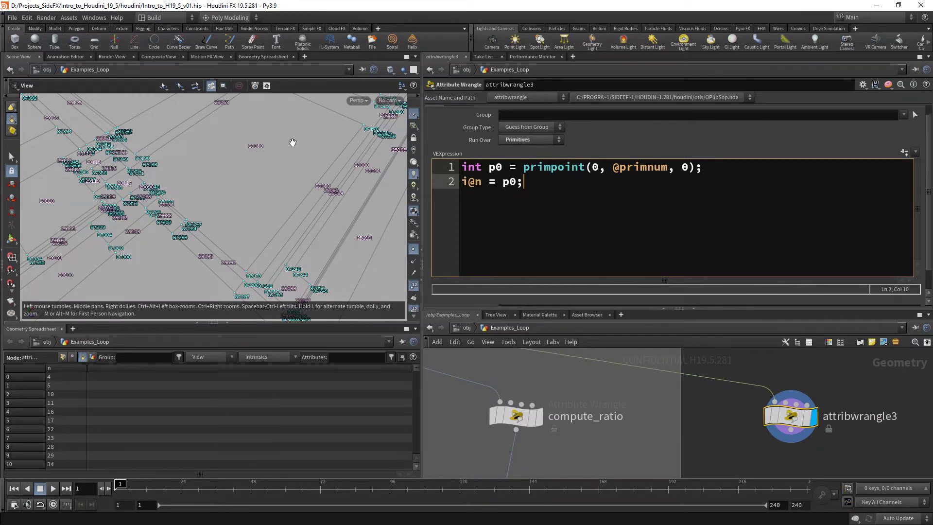
# Zoom and orbit onto the grid faces, then select the whole second code line
pyautogui.click(273, 174)
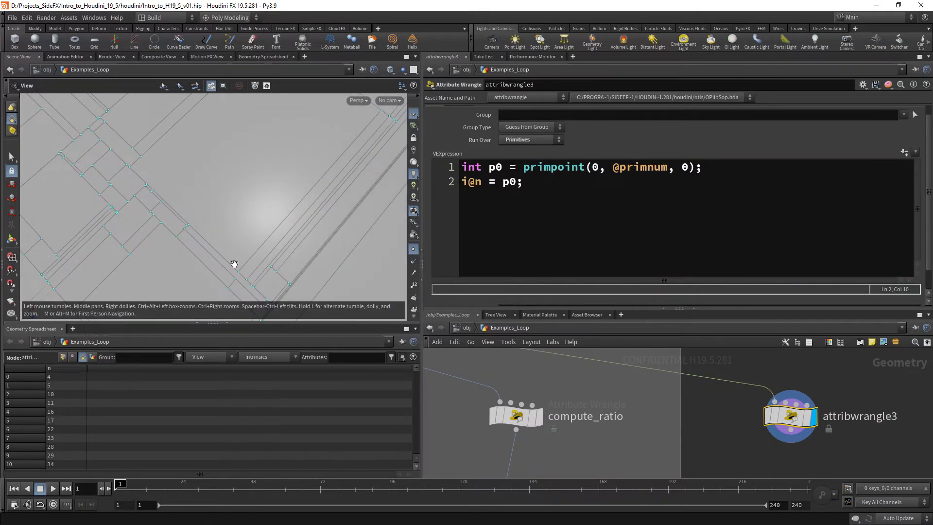
pyautogui.moveTo(268, 178); pyautogui.dragTo(246, 215, button='middle')
pyautogui.scroll(-3, 247, 223)
pyautogui.scroll(5, 251, 220)
pyautogui.moveTo(285, 208); pyautogui.dragTo(179, 240)
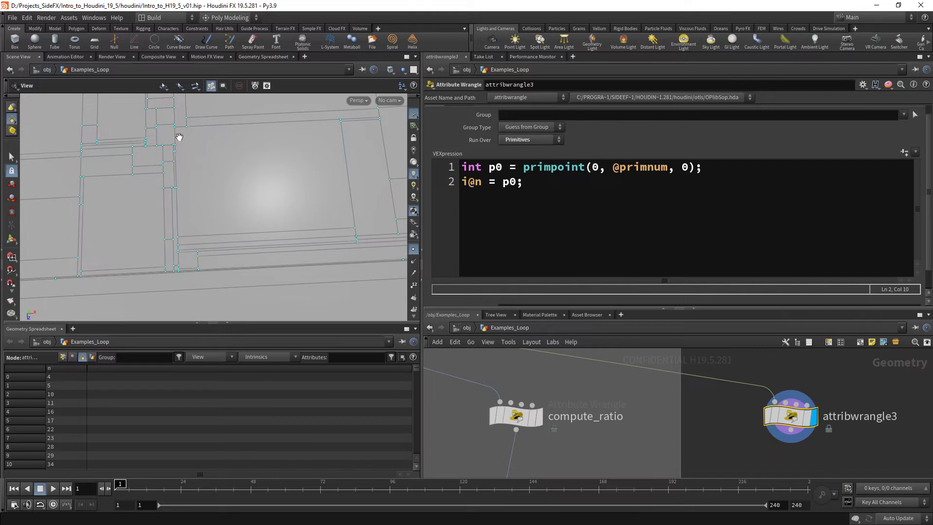
pyautogui.click(516, 202)
pyautogui.hotkey('shift', 'Home')
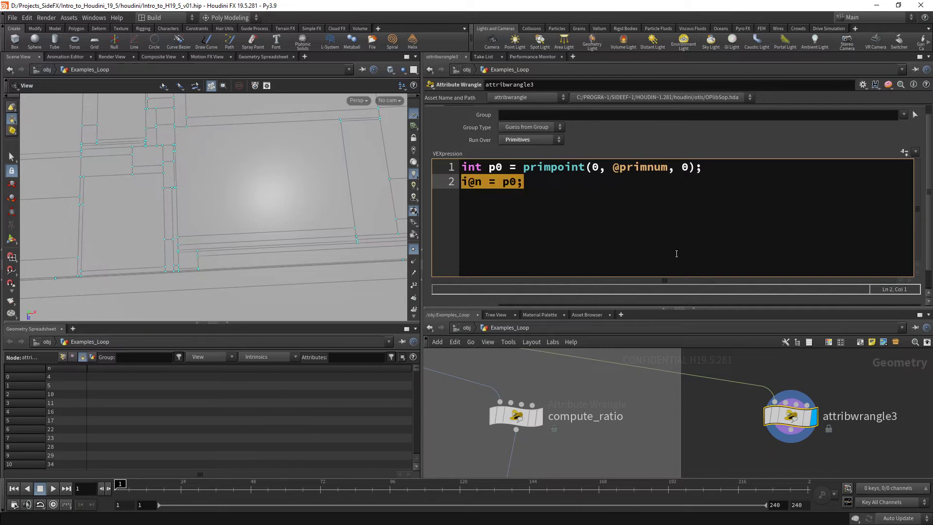
pyautogui.write('int p1 = primpoin')
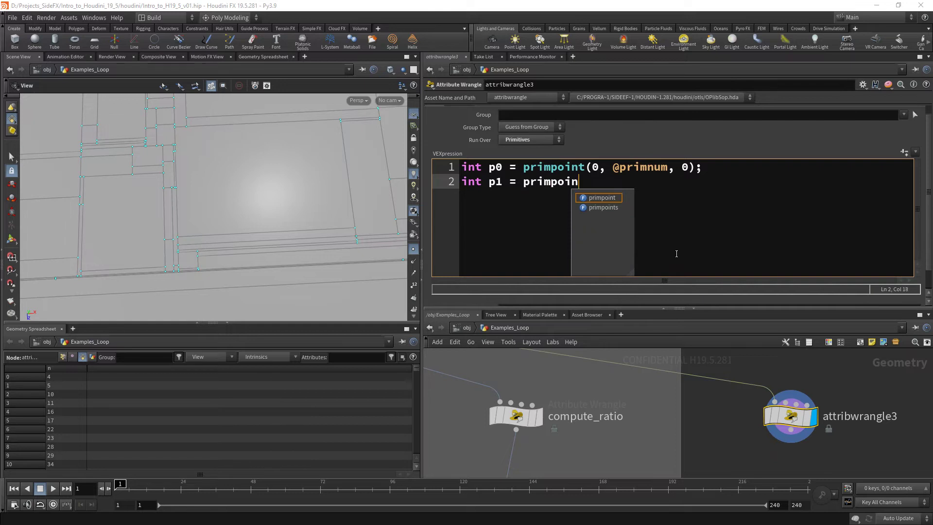
pyautogui.write('t(0, @primnum, 1);')
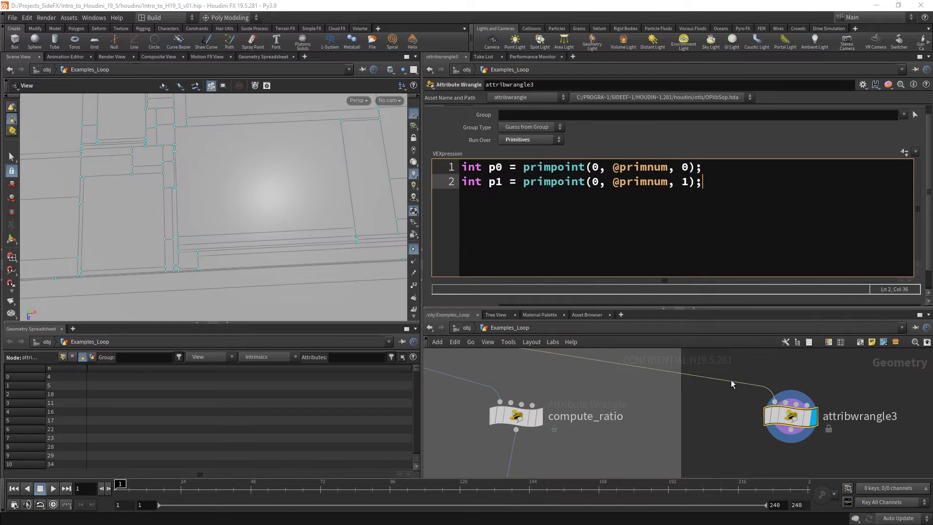
pyautogui.moveTo(611, 184); pyautogui.dragTo(666, 183)
pyautogui.click(681, 183)
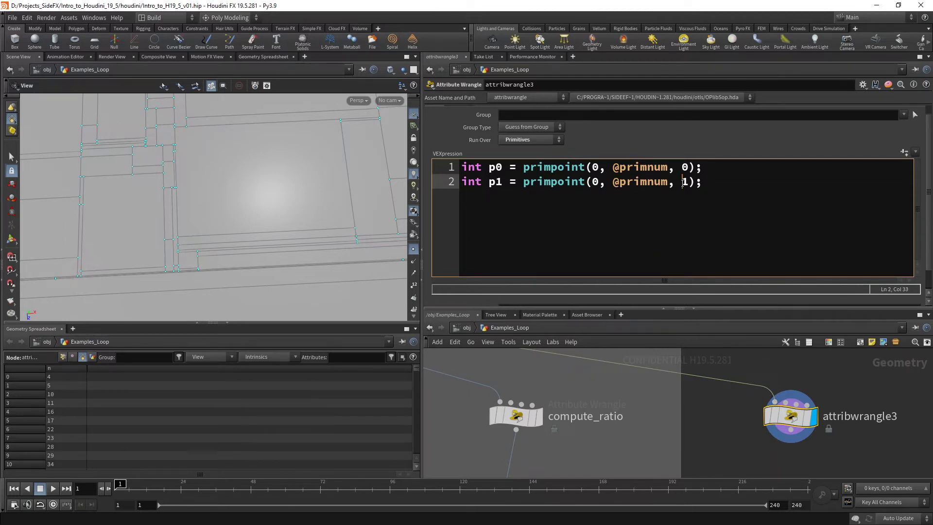
pyautogui.moveTo(500, 182); pyautogui.dragTo(489, 183)
pyautogui.click(492, 183)
pyautogui.click(717, 186)
pyautogui.moveTo(717, 186); pyautogui.dragTo(437, 195)
pyautogui.hotkey('ctrl', 'c')
pyautogui.click(710, 182)
pyautogui.press('Return')
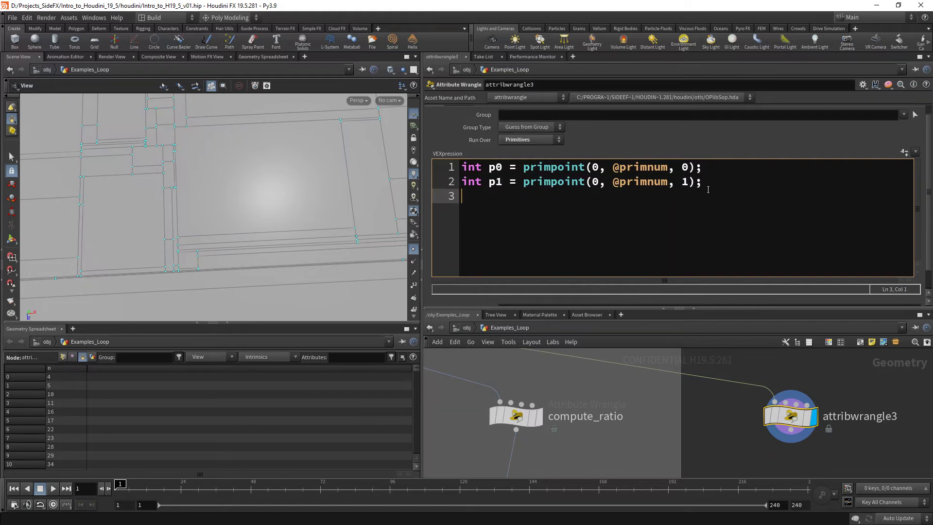
pyautogui.hotkey('ctrl', 'v')
pyautogui.press('Left')
pyautogui.press('Left')
pyautogui.press('BackSpace')
pyautogui.write('3')
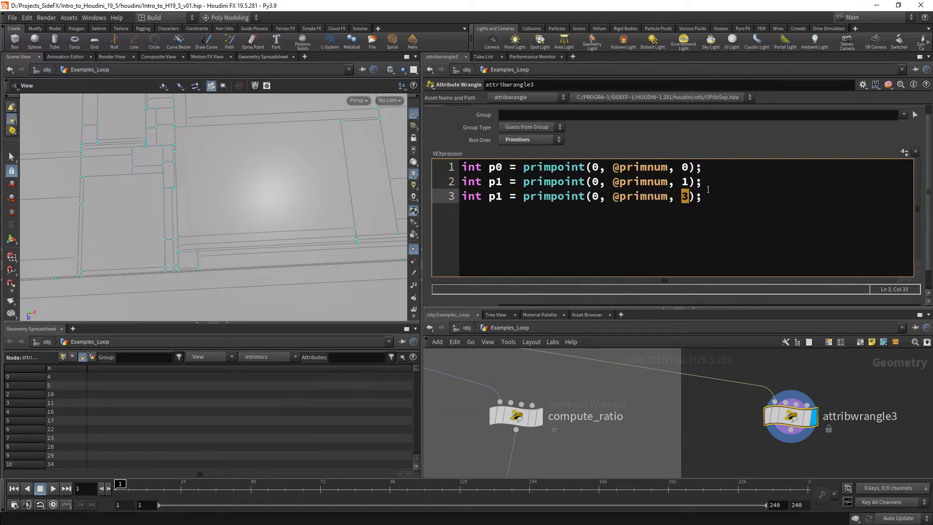
pyautogui.press('Home')
pyautogui.press('Right')
pyautogui.press('Right')
pyautogui.press('Right')
pyautogui.press('BackSpace')
pyautogui.press('BackSpace')
pyautogui.write('p')
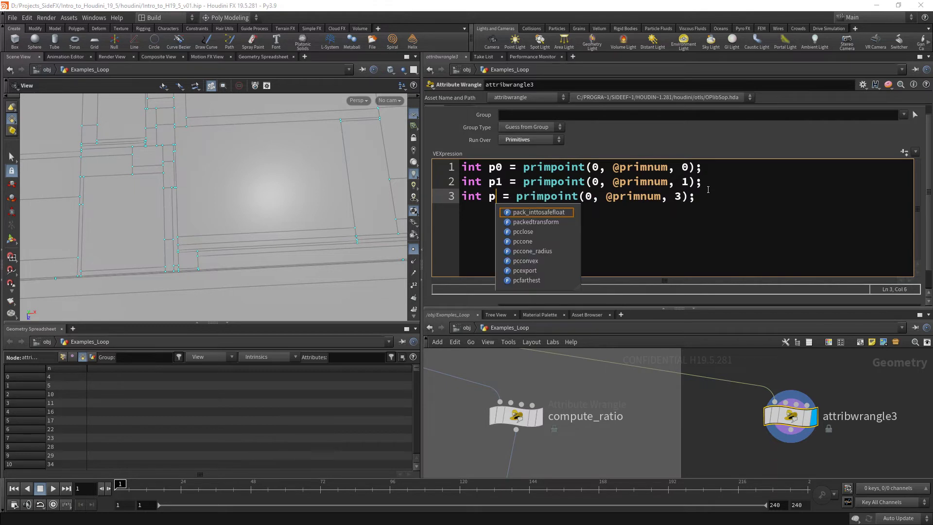
pyautogui.write('3')
pyautogui.press('Right')
pyautogui.press('Right')
pyautogui.press('Right')
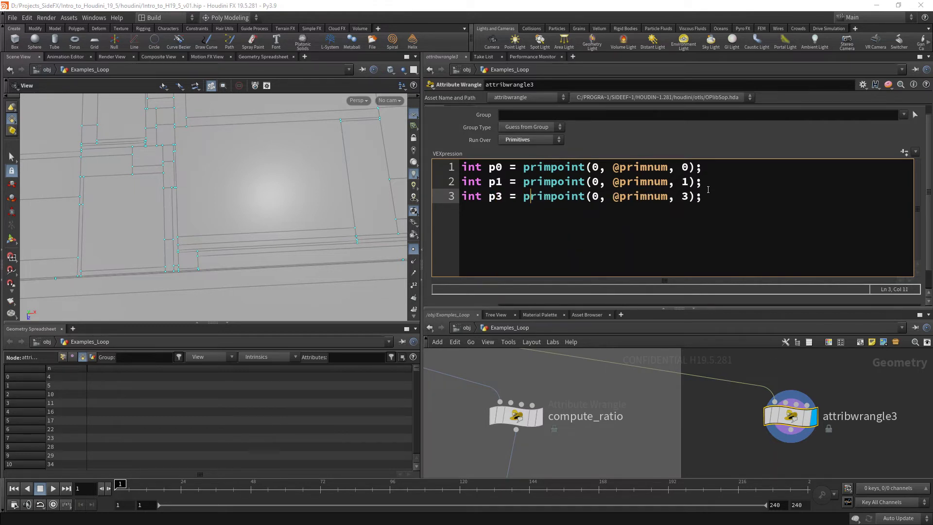
# Add blank lines, check point positions, and start a fifth line with @P
pyautogui.press('End')
pyautogui.press('Return')
pyautogui.press('Return')
pyautogui.click(493, 168)
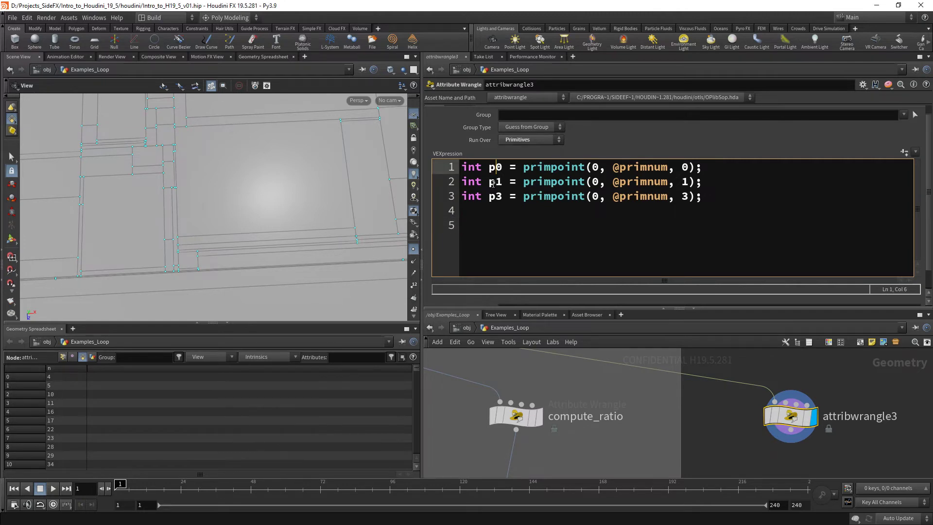
pyautogui.click(498, 196)
pyautogui.click(63, 356)
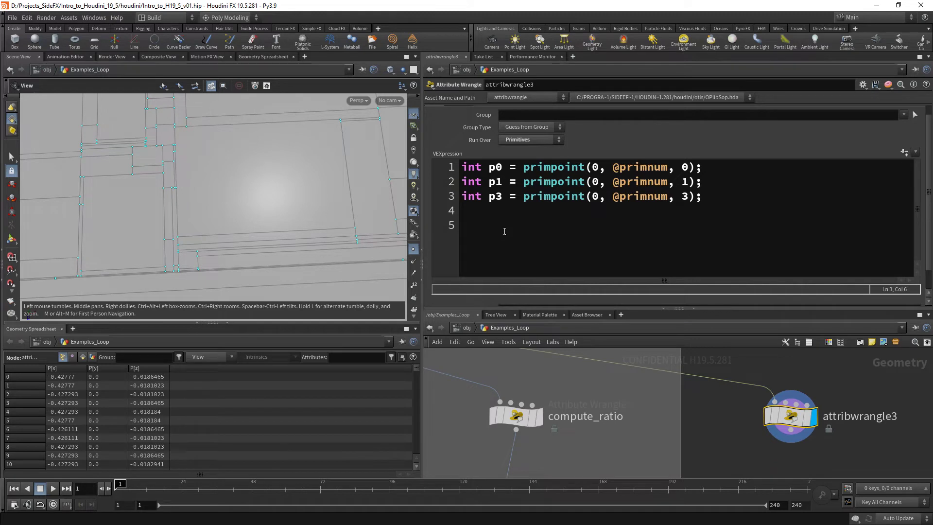
pyautogui.click(531, 227)
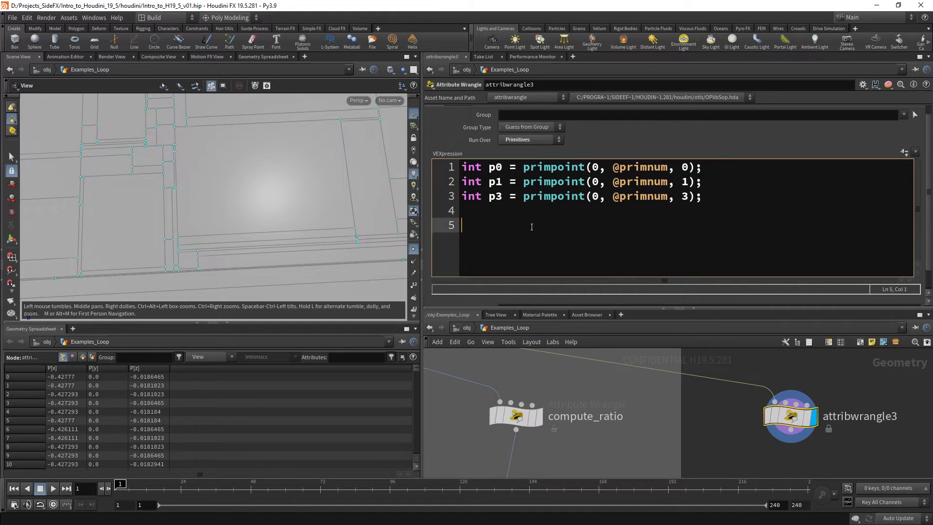
pyautogui.write('@P = @P + {0,1,0};')
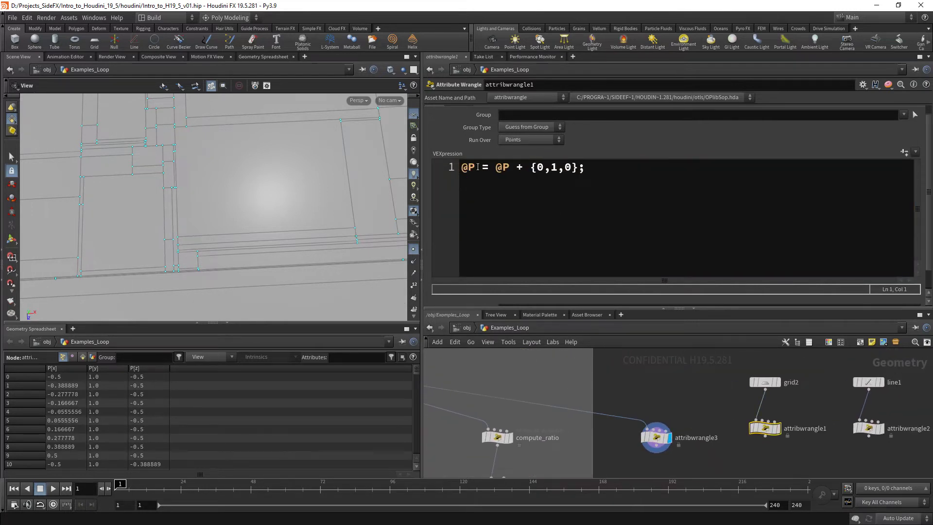
pyautogui.click(478, 167)
pyautogui.click(496, 169)
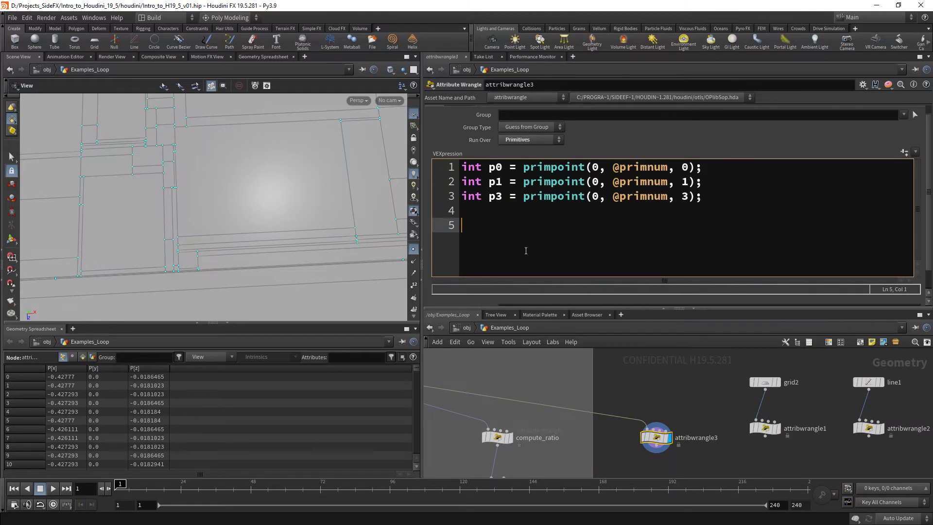
pyautogui.write('@P')
pyautogui.press('Up')
pyautogui.press('Up')
pyautogui.press('Up')
pyautogui.press('Up')
pyautogui.press('Right')
pyautogui.press('Right')
pyautogui.press('Right')
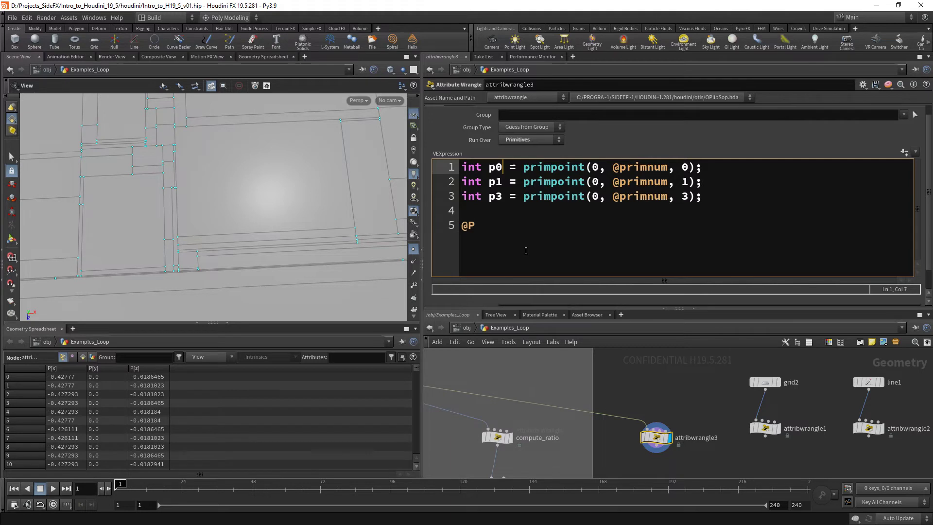
pyautogui.press('Down')
pyautogui.press('Down')
pyautogui.press('Down')
pyautogui.press('Down')
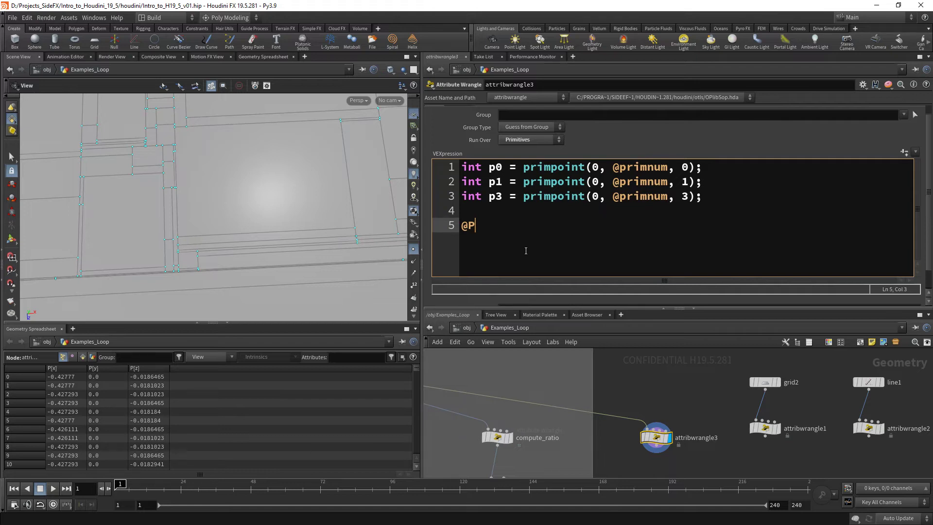
# Replace @P on line 5 with an empty point() call and bring up its VEX help
pyautogui.press('BackSpace')
pyautogui.press('BackSpace')
pyautogui.write('point()')
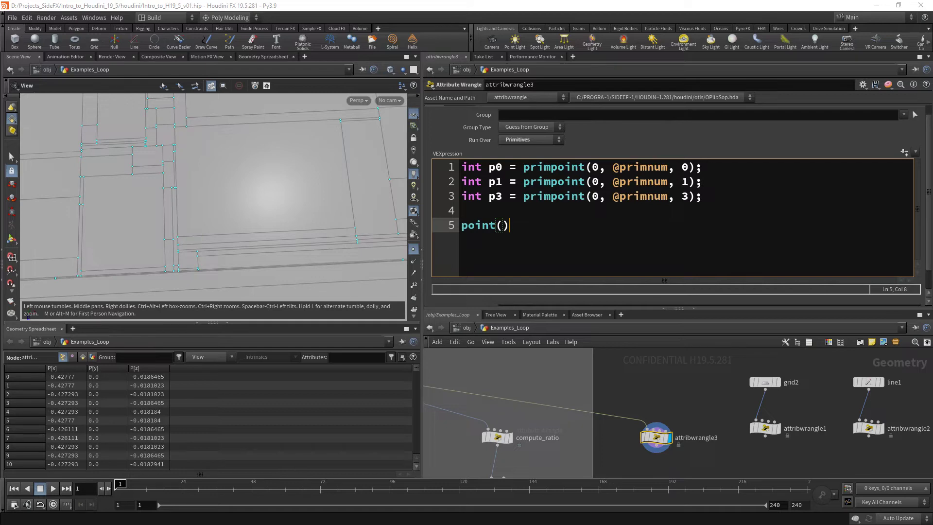
pyautogui.press('F1')
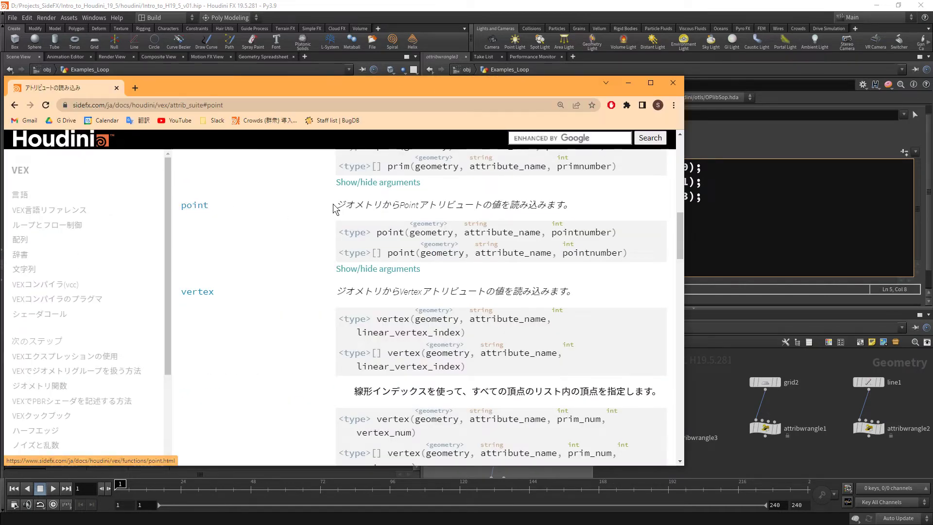
# Read the point() description and its geometry, attribute_name (string) and pointnumber (int) arguments
pyautogui.moveTo(336, 204); pyautogui.dragTo(574, 203)
pyautogui.click(573, 208)
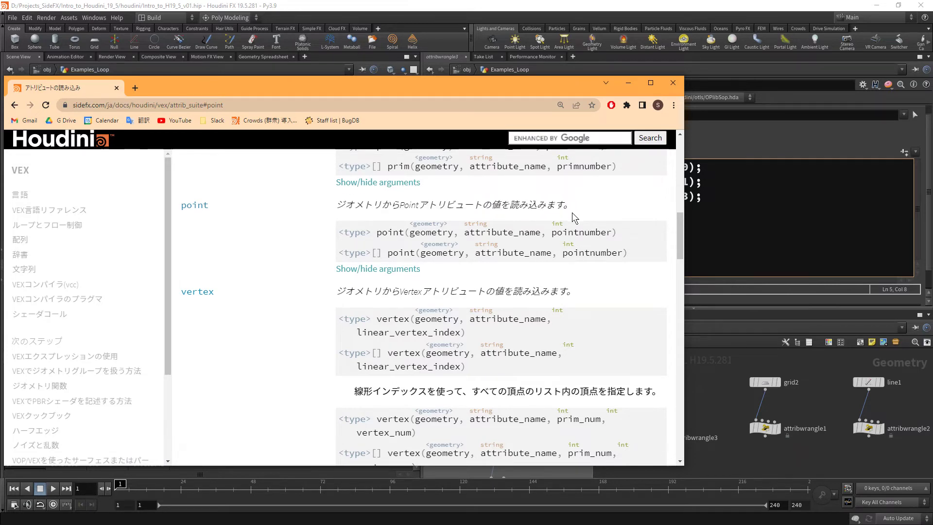
pyautogui.moveTo(406, 234); pyautogui.dragTo(468, 231)
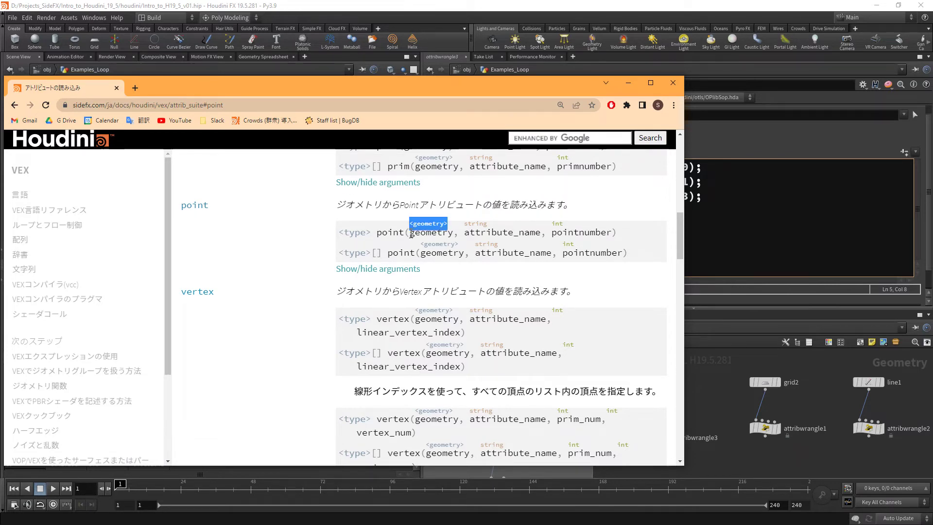
pyautogui.moveTo(468, 231); pyautogui.dragTo(609, 235)
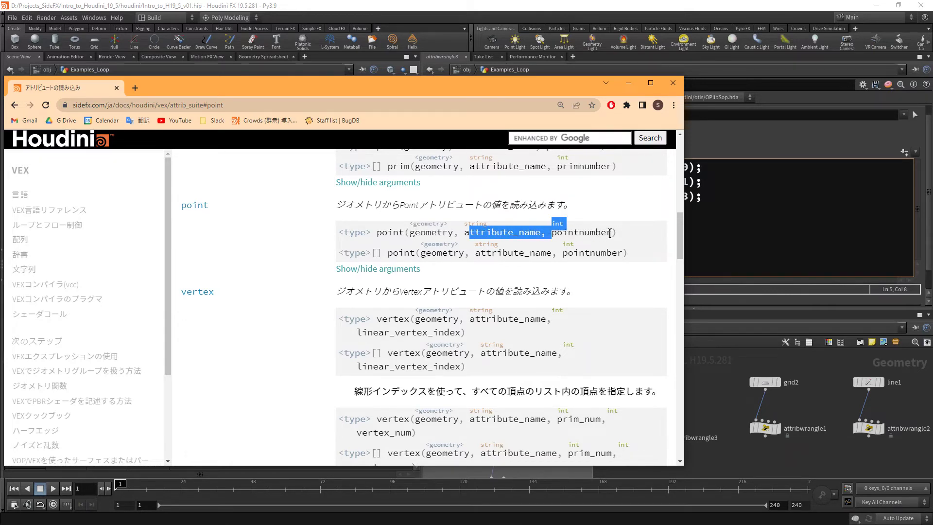
pyautogui.moveTo(540, 88); pyautogui.dragTo(372, 86)
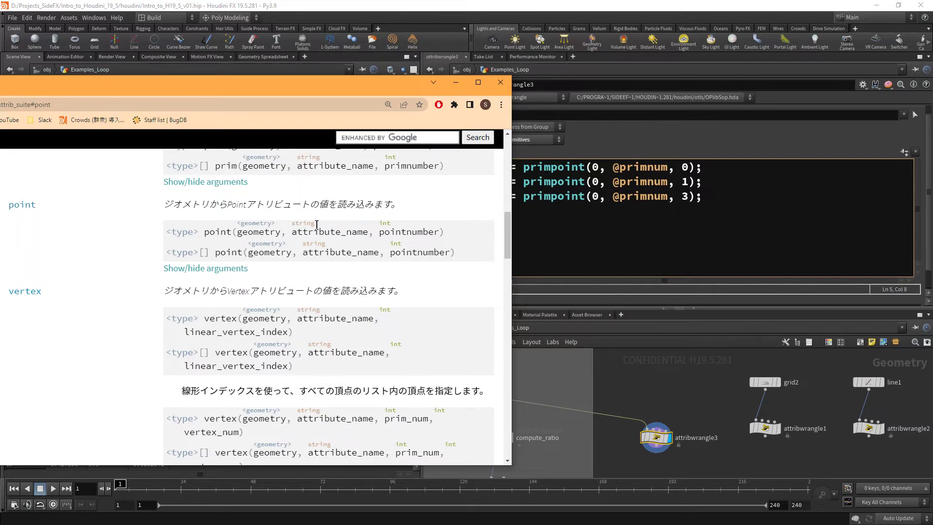
pyautogui.moveTo(319, 225); pyautogui.dragTo(287, 228)
pyautogui.moveTo(379, 232); pyautogui.dragTo(439, 232)
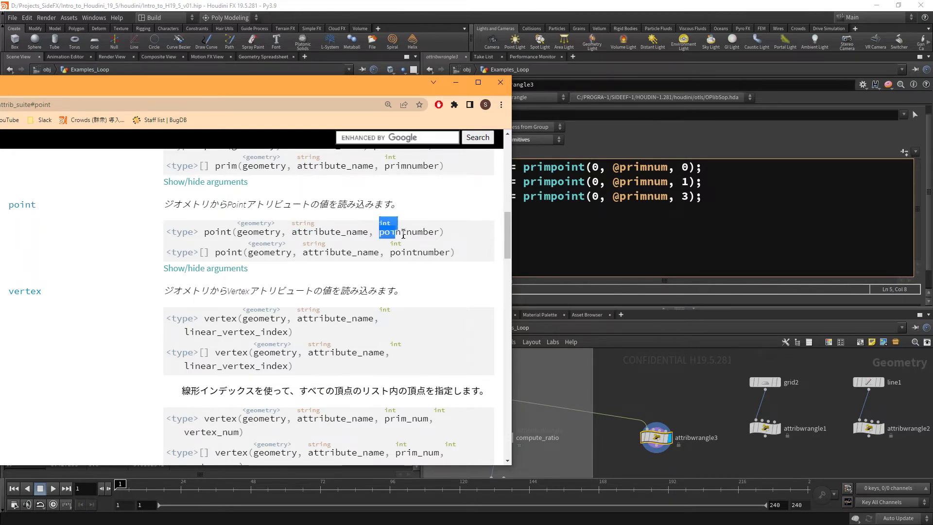
# Check point()'s return type with the docs placed beside the code, then return to Houdini
pyautogui.moveTo(432, 87); pyautogui.dragTo(349, 91)
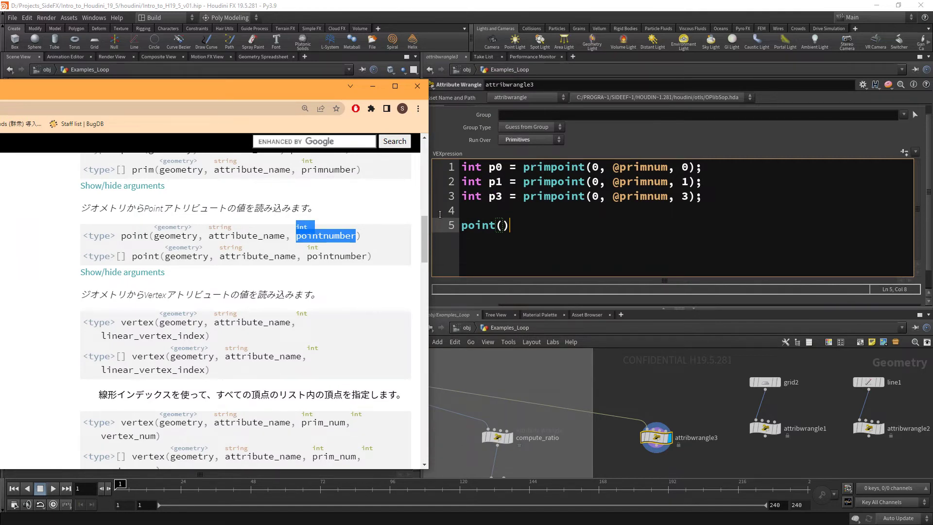
pyautogui.click(117, 236)
pyautogui.moveTo(117, 236); pyautogui.dragTo(83, 236)
pyautogui.click(144, 235)
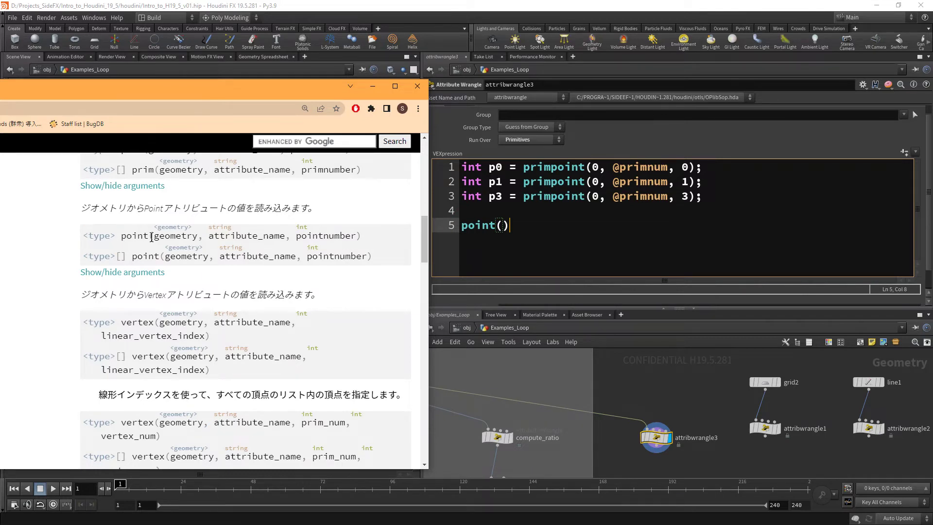
pyautogui.moveTo(209, 236); pyautogui.dragTo(285, 236)
pyautogui.moveTo(250, 90); pyautogui.dragTo(742, 77)
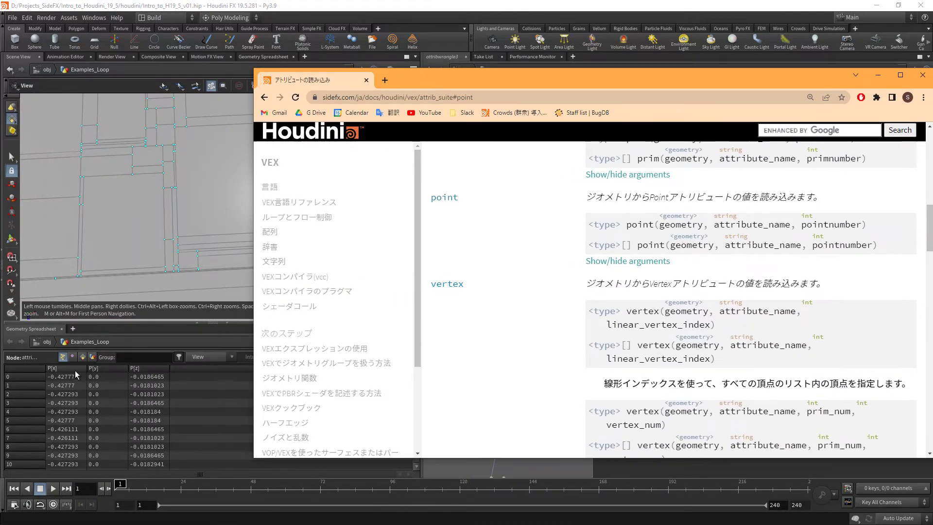
pyautogui.moveTo(662, 76); pyautogui.dragTo(418, 67)
pyautogui.moveTo(365, 217)
pyautogui.mouseDown()
pyautogui.moveTo(387, 216)
pyautogui.moveTo(151, 211)
pyautogui.mouseUp()
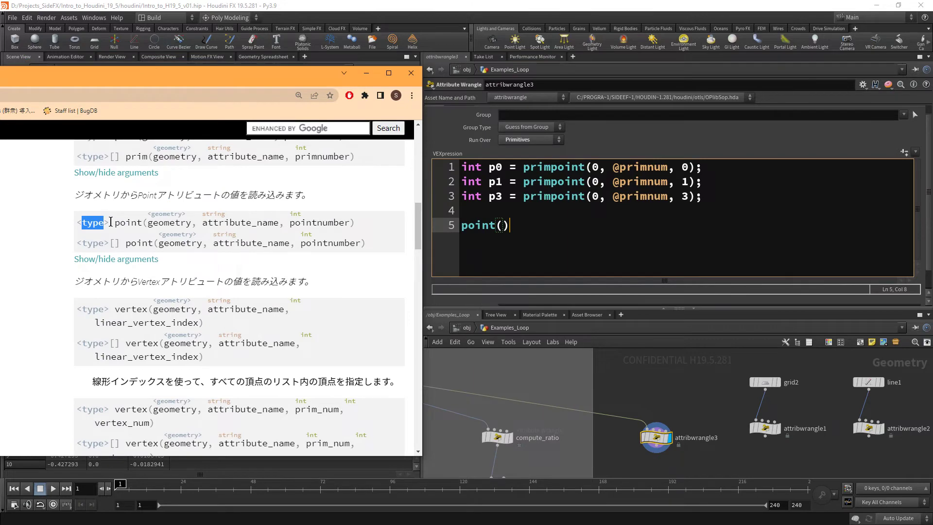
pyautogui.hotkey('alt', 'Tab')
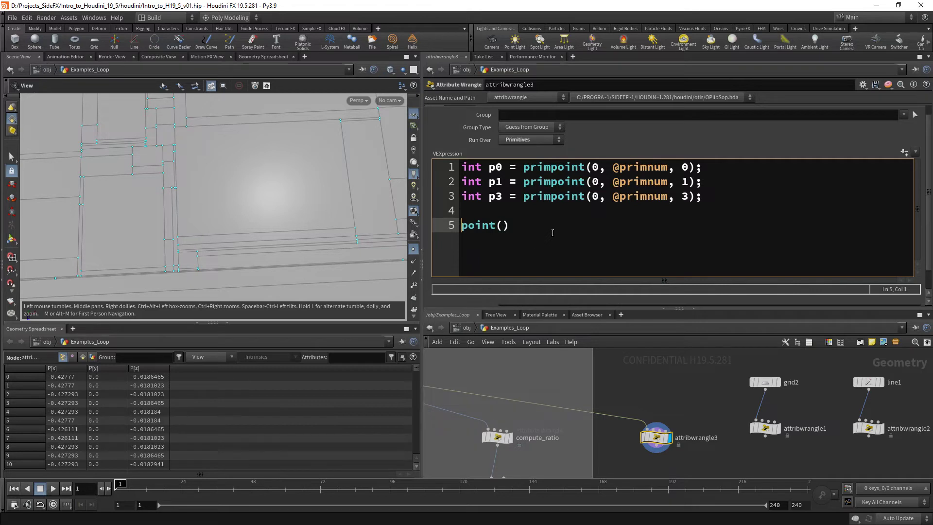
# Complete line 5 as vector pos0 = point(0, "P", p0);
pyautogui.write('vector')
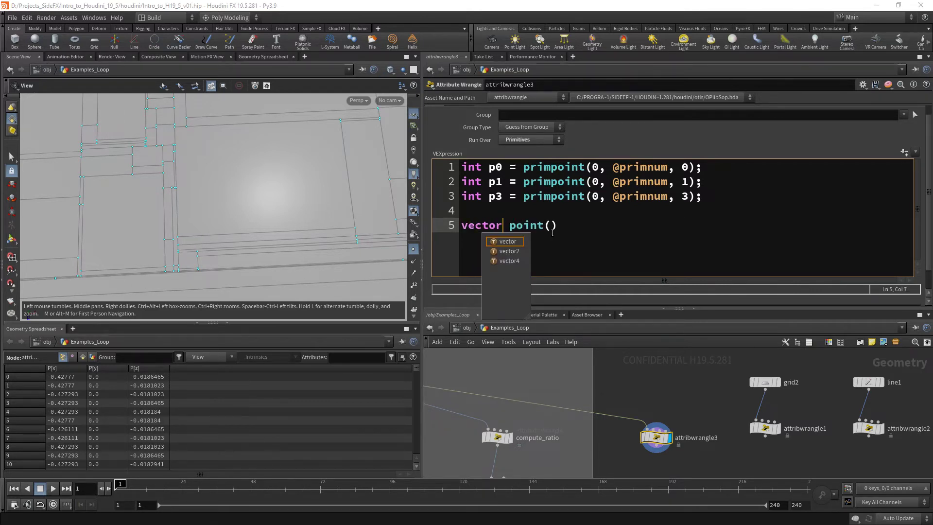
pyautogui.write(' pos0 =')
pyautogui.press('End')
pyautogui.write(';')
pyautogui.press('Left')
pyautogui.press('Left')
pyautogui.write('0, ')
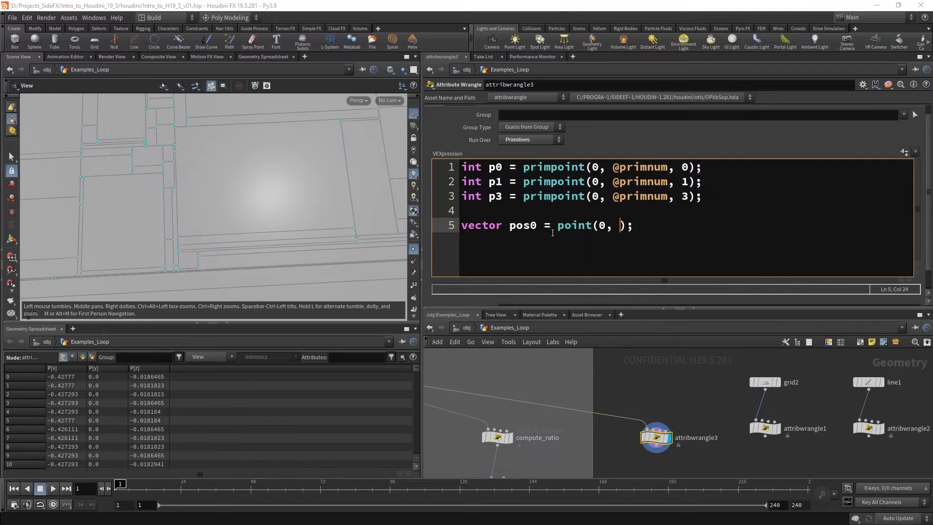
pyautogui.write('"P"')
pyautogui.write(', p0')
pyautogui.press('End')
# Add i@point_number = p0; and v@point_position = pos0; lines below it
pyautogui.press('Return')
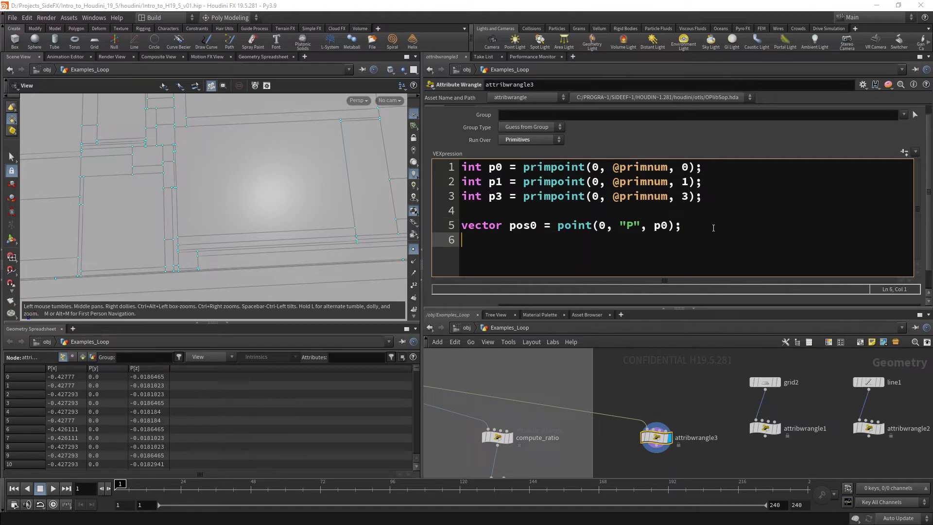
pyautogui.write('i@point_number = p0;')
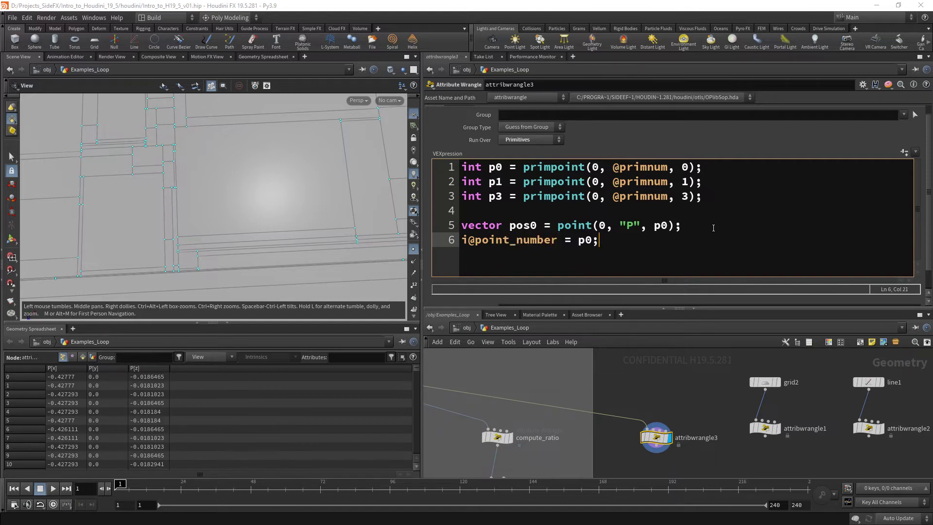
pyautogui.press('Return')
pyautogui.write('v@point_position = pos0;')
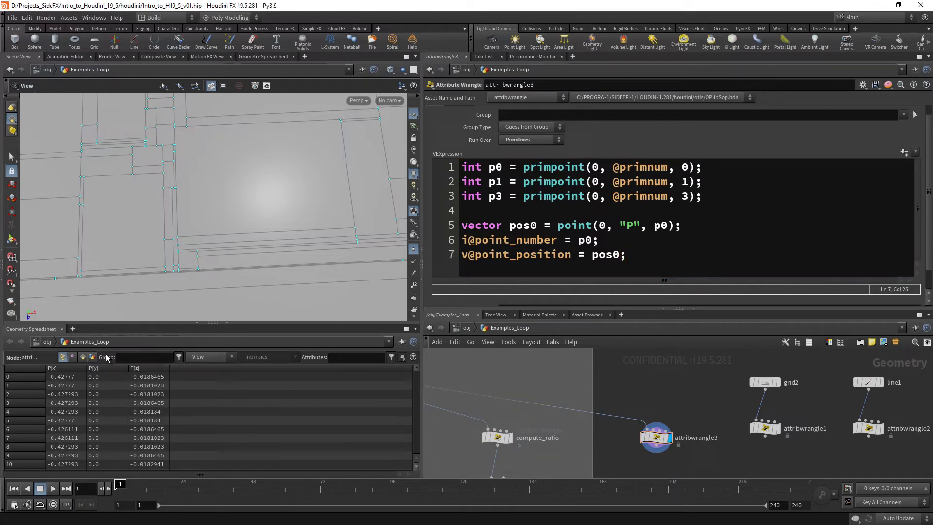
# Compare primitive point_number and point_position values against point P values in the spreadsheet
pyautogui.click(56, 378)
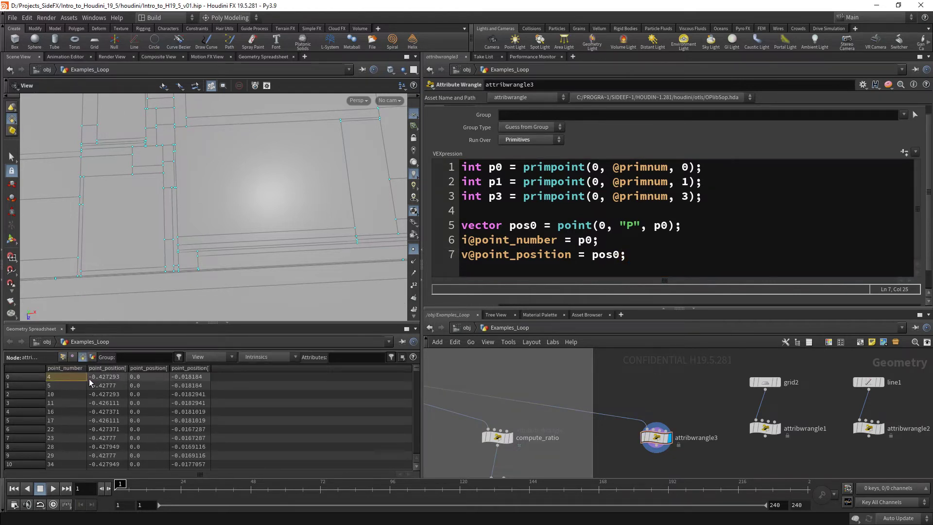
pyautogui.click(105, 378)
pyautogui.click(141, 378)
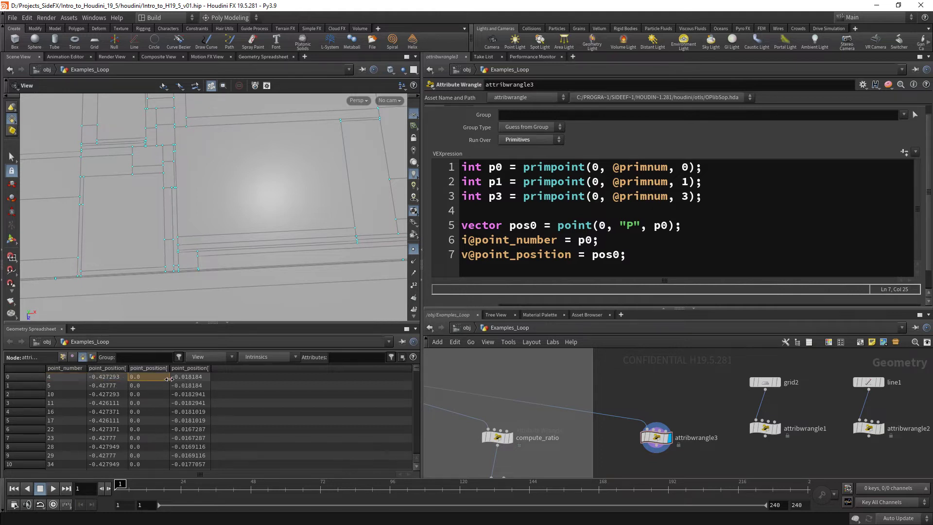
pyautogui.click(196, 378)
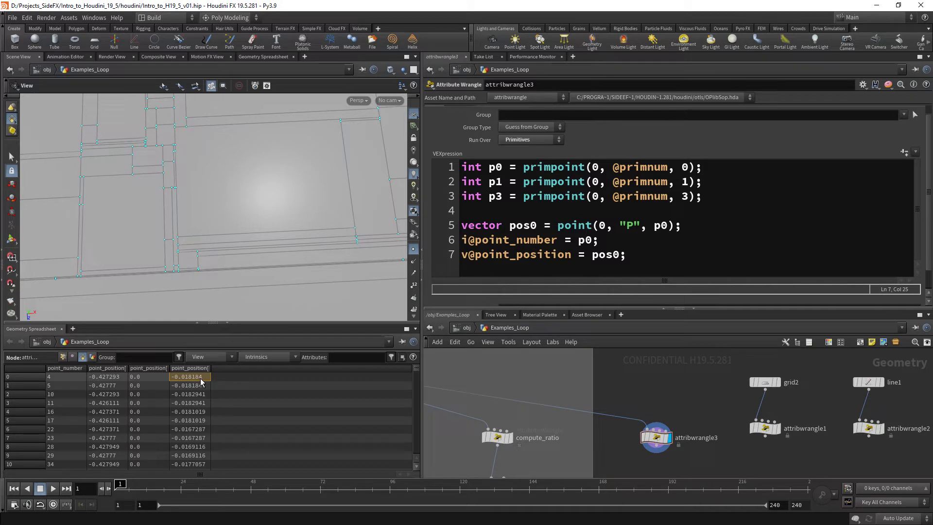
pyautogui.click(62, 357)
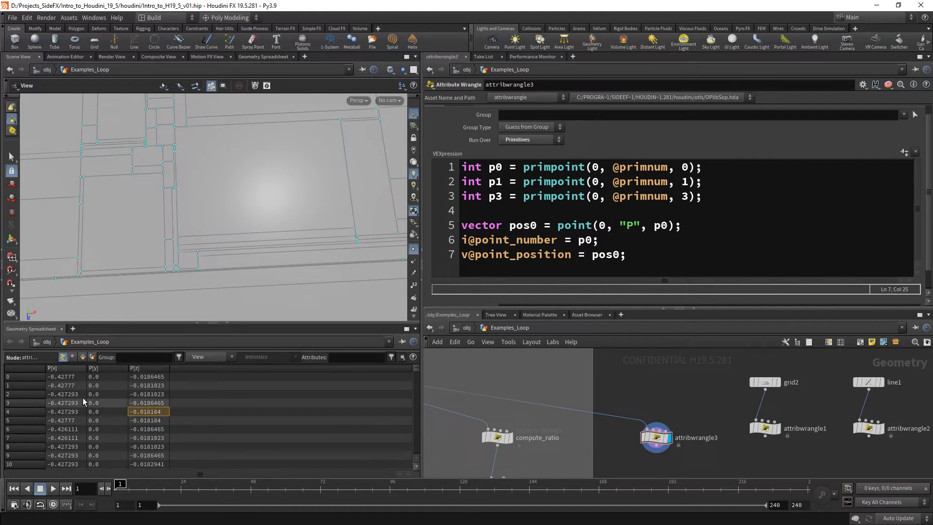
pyautogui.click(83, 358)
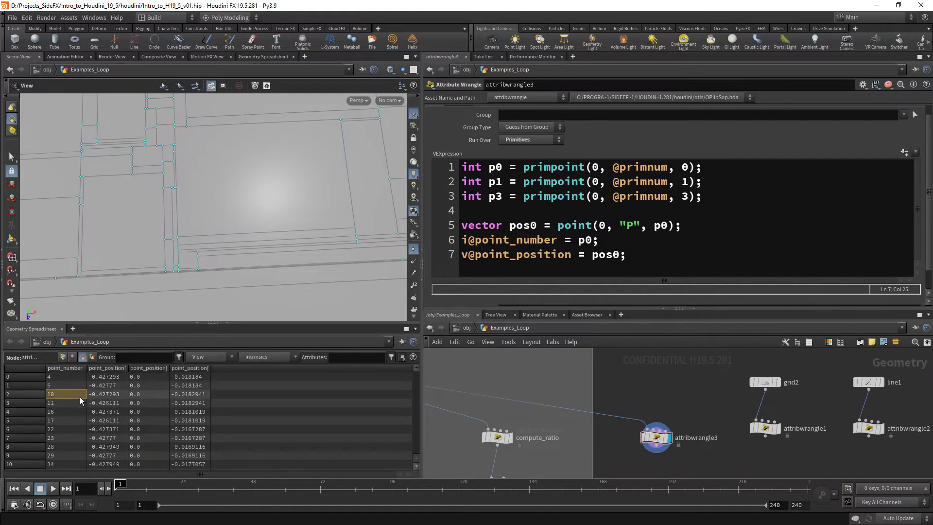
pyautogui.click(189, 394)
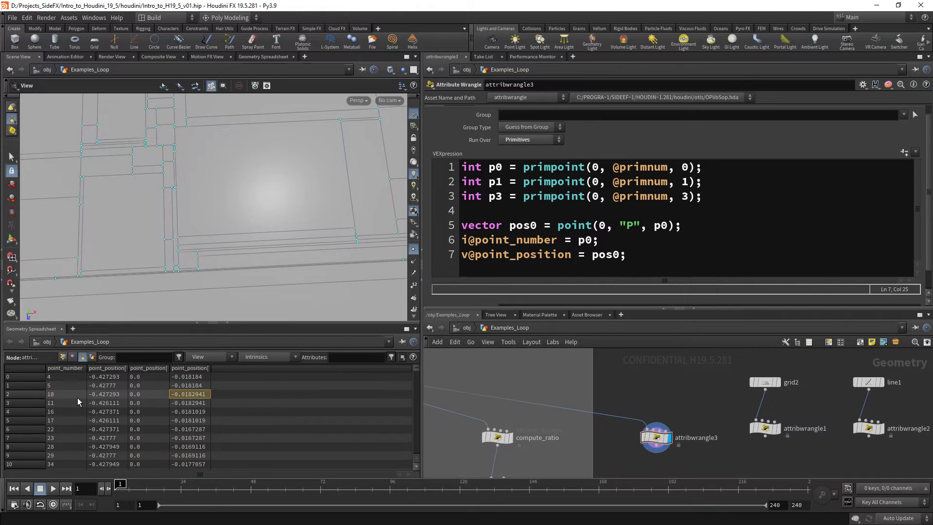
pyautogui.click(62, 357)
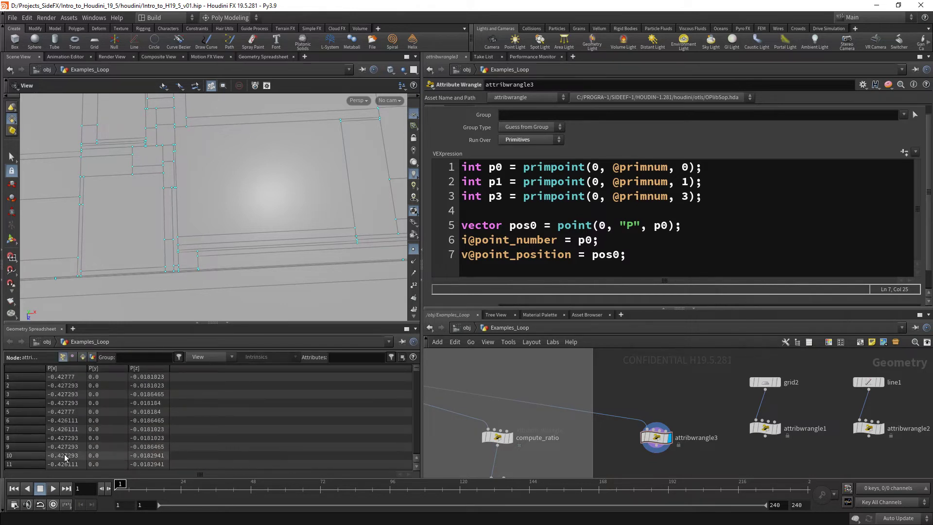
pyautogui.click(148, 456)
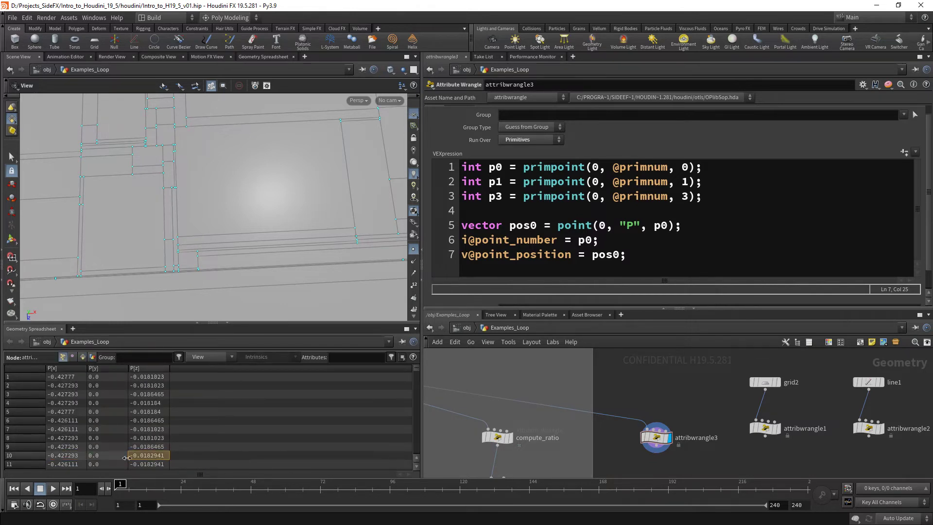
pyautogui.click(84, 357)
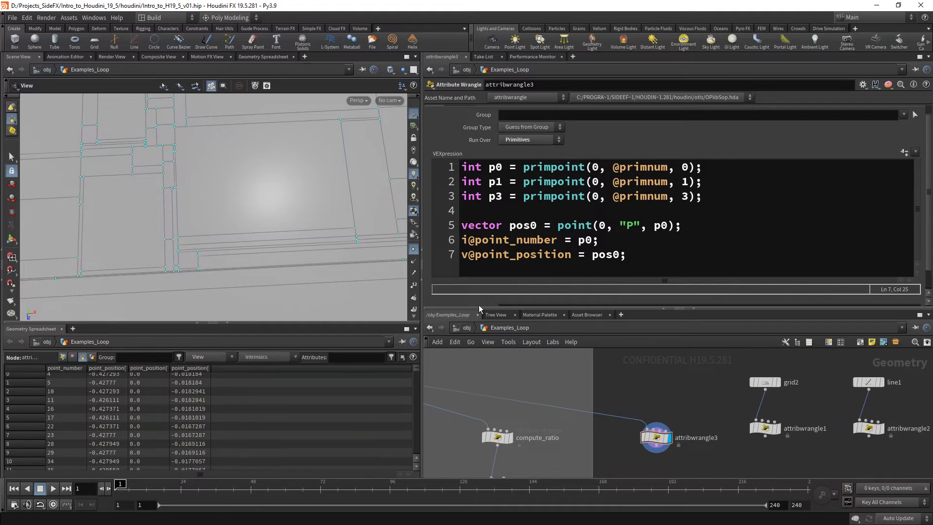
# Comment out both debug attribute lines with // and open blank lines above them
pyautogui.click(463, 239)
pyautogui.write('//')
pyautogui.press('Down')
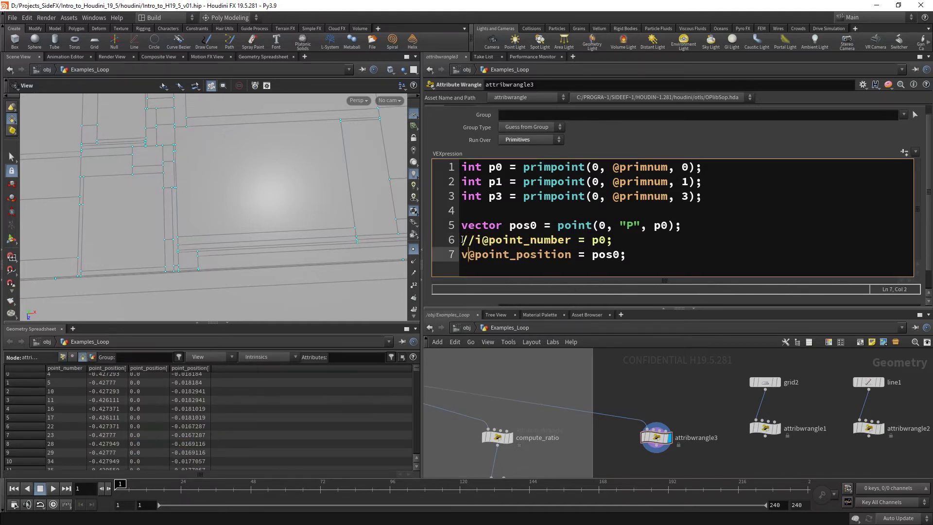
pyautogui.write('//')
pyautogui.click(463, 239)
pyautogui.press('Return')
pyautogui.press('Return')
pyautogui.press('Up')
pyautogui.press('Up')
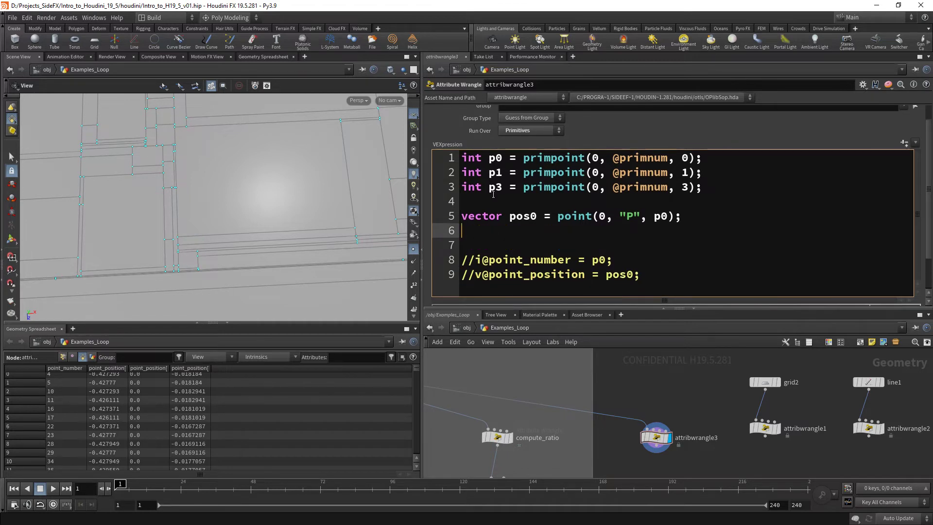
# Duplicate the pos0 line twice, pointing the copies at points p1 and p3
pyautogui.moveTo(697, 215); pyautogui.dragTo(462, 216)
pyautogui.hotkey('ctrl', 'c')
pyautogui.click(552, 232)
pyautogui.hotkey('ctrl', 'v')
pyautogui.press('Return')
pyautogui.hotkey('ctrl', 'v')
pyautogui.press('Left')
pyautogui.press('Left')
pyautogui.press('BackSpace')
pyautogui.write('3')
pyautogui.press('Up')
pyautogui.press('BackSpace')
pyautogui.write('1')
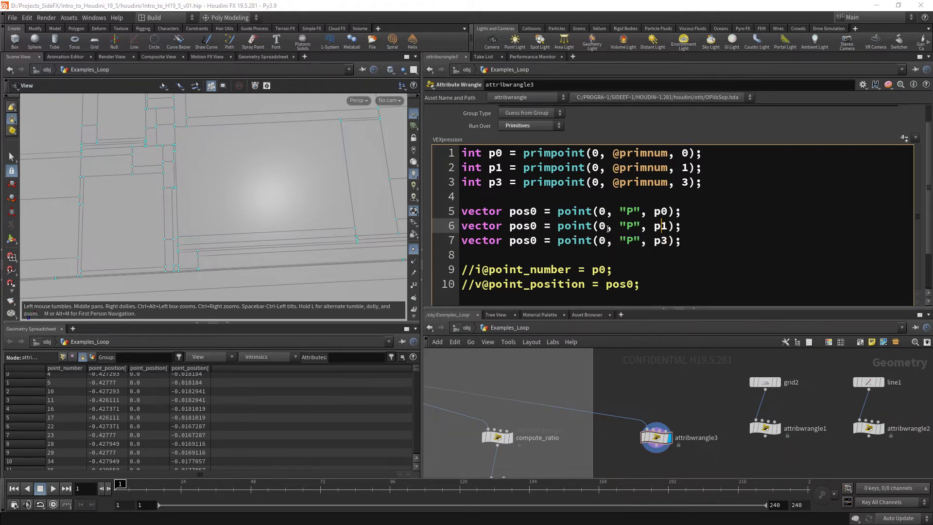
# Rename the duplicated variables to pos1 and pos3
pyautogui.press('Left')
pyautogui.press('Left')
pyautogui.press('Left')
pyautogui.press('BackSpace')
pyautogui.write('1')
pyautogui.press('Down')
pyautogui.press('BackSpace')
pyautogui.write('3')
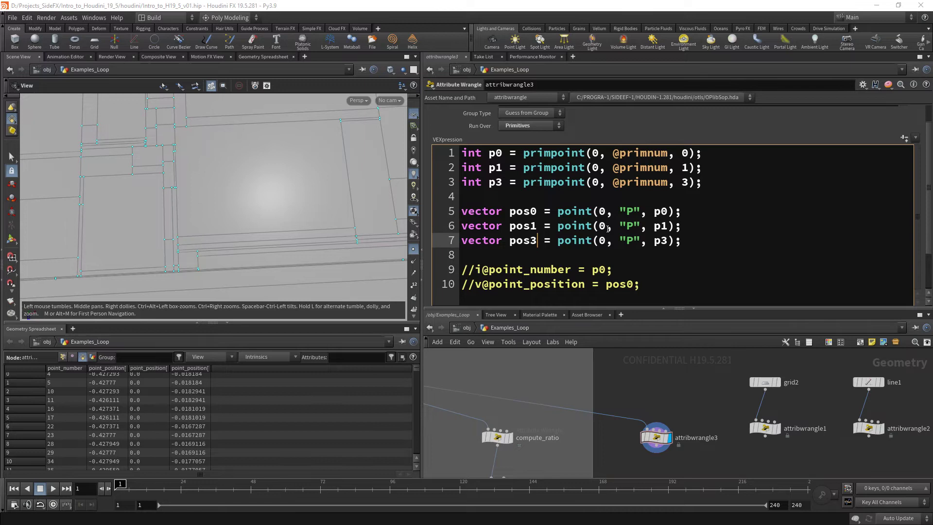
pyautogui.press('End')
# Add a distance(pos0, pos1); line and open the distance function's help
pyautogui.press('Return')
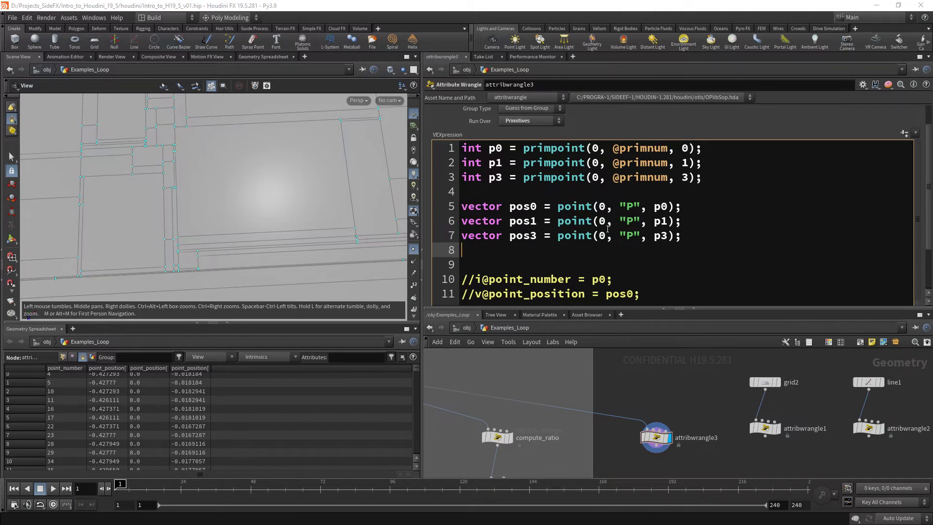
pyautogui.press('Return')
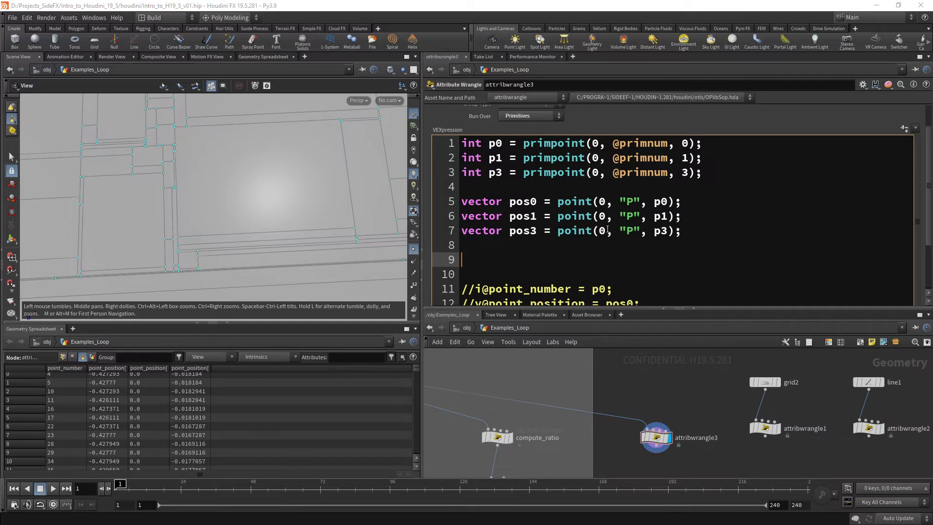
pyautogui.write('distance')
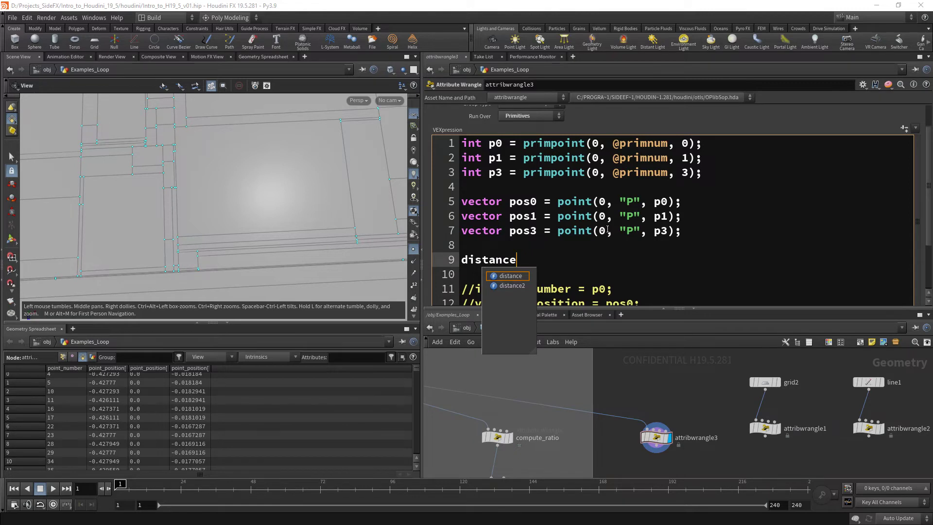
pyautogui.write('(pos0, pos1')
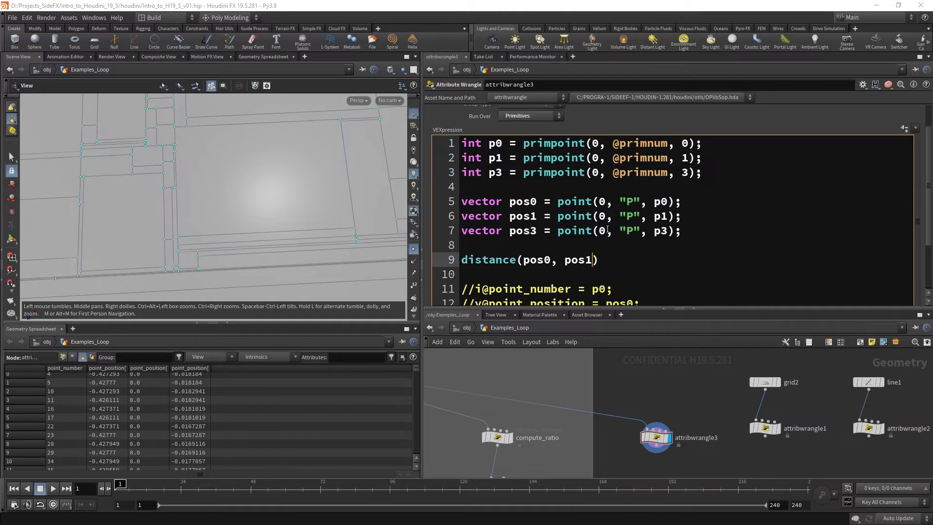
pyautogui.write(')')
pyautogui.write(';')
pyautogui.press('F1')
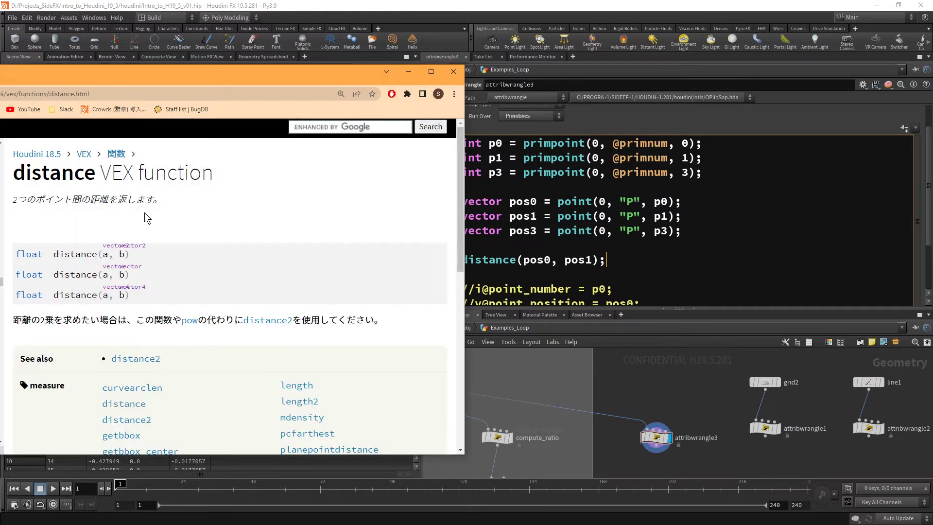
# Read the distance signatures, noting the float return type, then go back to Houdini
pyautogui.moveTo(13, 199); pyautogui.dragTo(166, 199)
pyautogui.click(165, 214)
pyautogui.moveTo(102, 266); pyautogui.dragTo(108, 268)
pyautogui.click(153, 244)
pyautogui.moveTo(153, 244); pyautogui.dragTo(109, 247)
pyautogui.moveTo(153, 290)
pyautogui.mouseDown()
pyautogui.moveTo(95, 297)
pyautogui.moveTo(138, 299)
pyautogui.moveTo(110, 276)
pyautogui.moveTo(54, 275)
pyautogui.mouseUp()
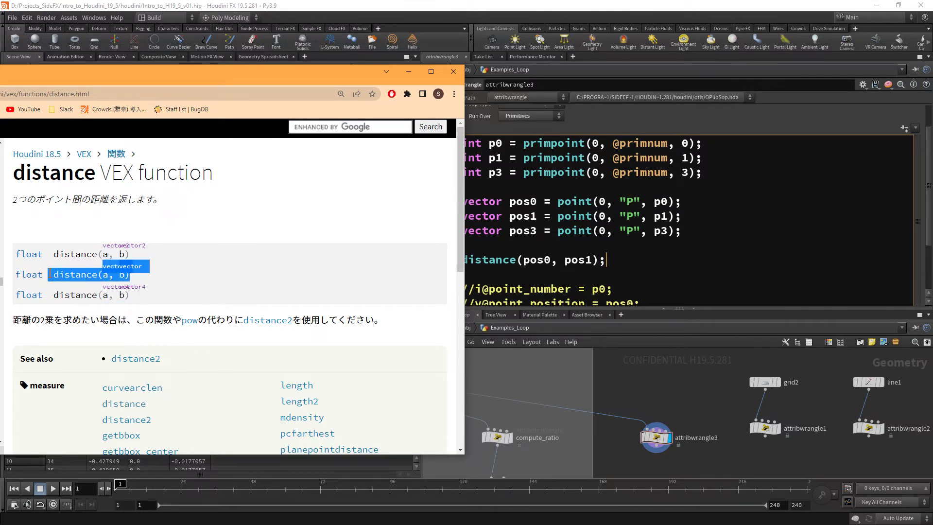
pyautogui.doubleClick(30, 276)
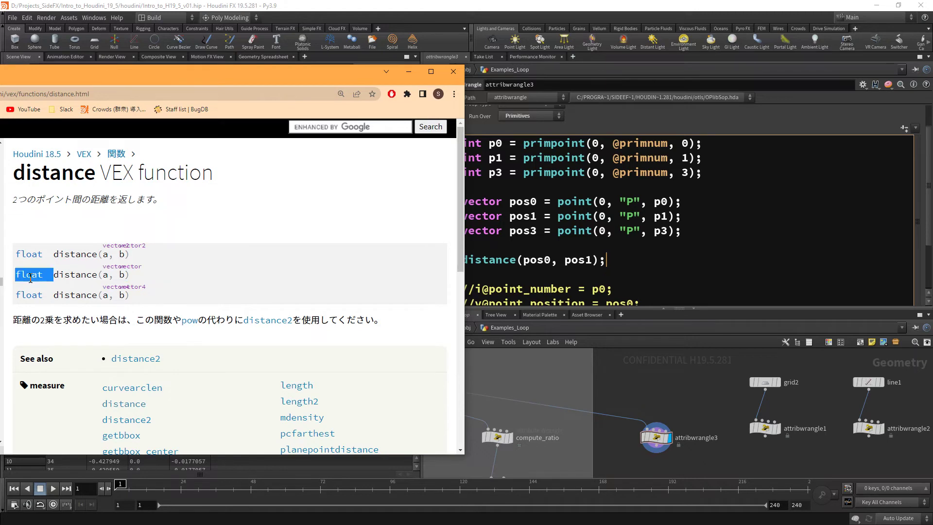
pyautogui.click(495, 258)
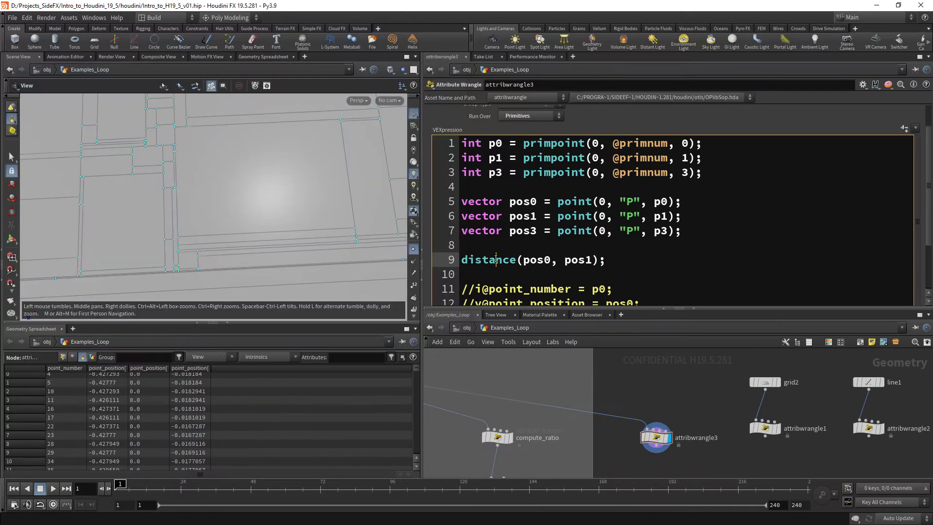
# Turn line 9 into float e0 = distance(pos0, pos1);
pyautogui.write('float ')
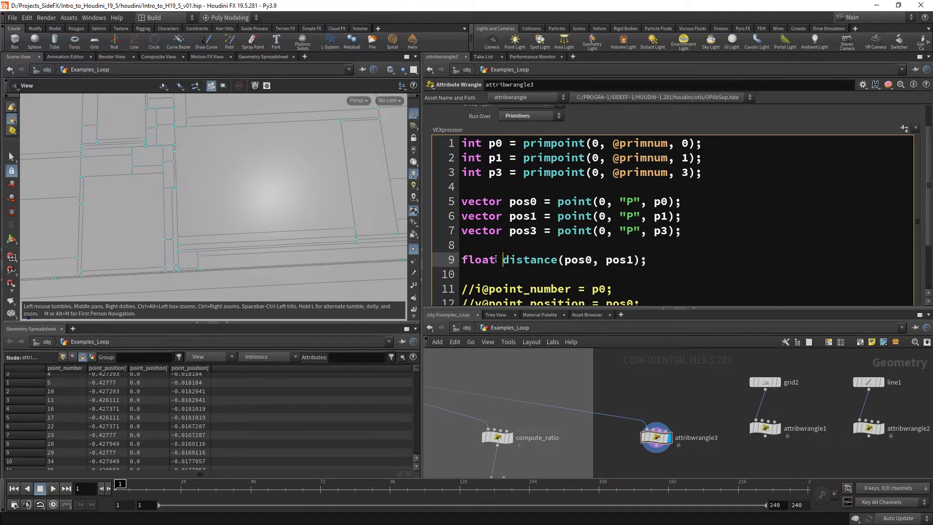
pyautogui.write('e1')
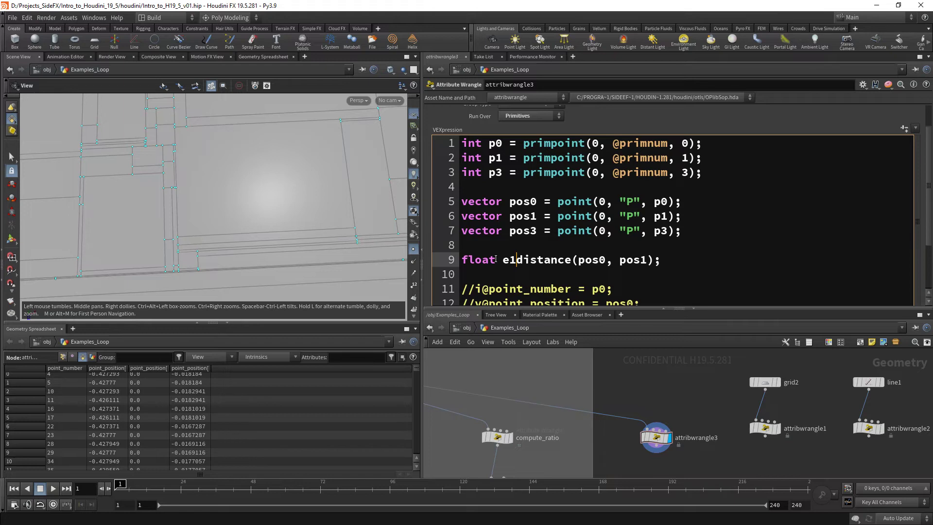
pyautogui.press('BackSpace')
pyautogui.write('0')
pyautogui.write(' =')
pyautogui.press('End')
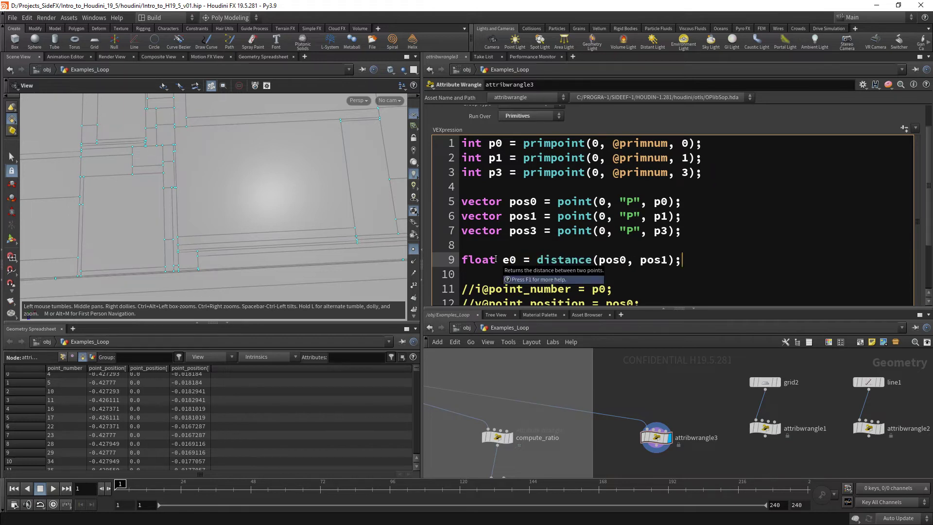
pyautogui.hotkey('shift', 'Home')
pyautogui.press('End')
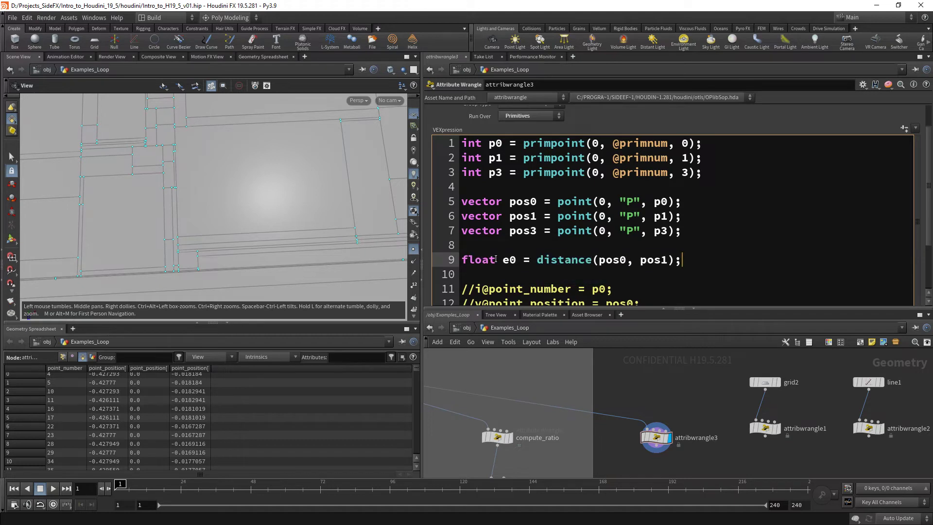
# Add line 10 as float e1 = distance(pos0, pos3);
pyautogui.press('Return')
pyautogui.hotkey('ctrl', 'v')
pyautogui.press('Left')
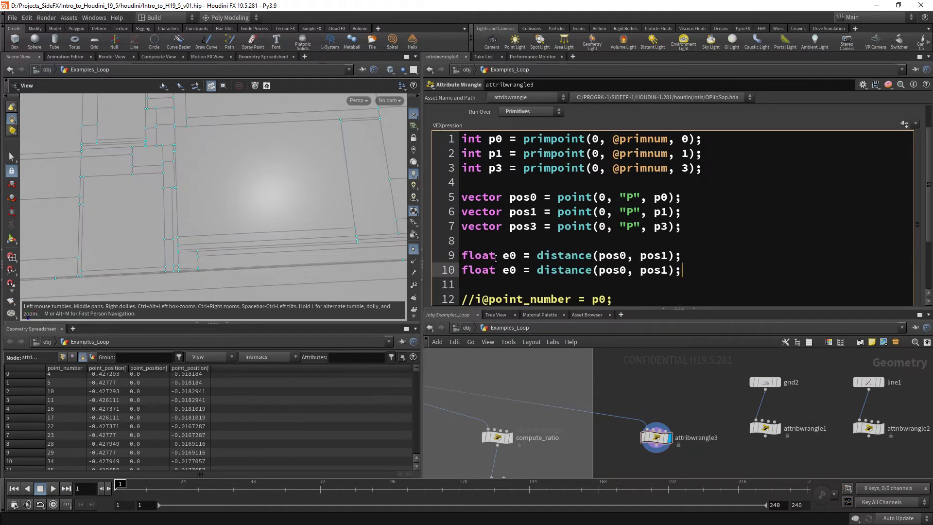
pyautogui.press('Left')
pyautogui.press('BackSpace')
pyautogui.write('3')
pyautogui.hotkey('ctrl', 'Left')
pyautogui.hotkey('ctrl', 'Left')
pyautogui.hotkey('ctrl', 'Left')
pyautogui.hotkey('ctrl', 'Left')
pyautogui.press('BackSpace')
pyautogui.write('1')
pyautogui.press('End')
# Write min(e0, e1) / max(e0, e1); on line 12
pyautogui.press('Return')
pyautogui.press('Return')
pyautogui.keyDown('ctrl'); pyautogui.scroll(-1, 562, 286); pyautogui.keyUp('ctrl')
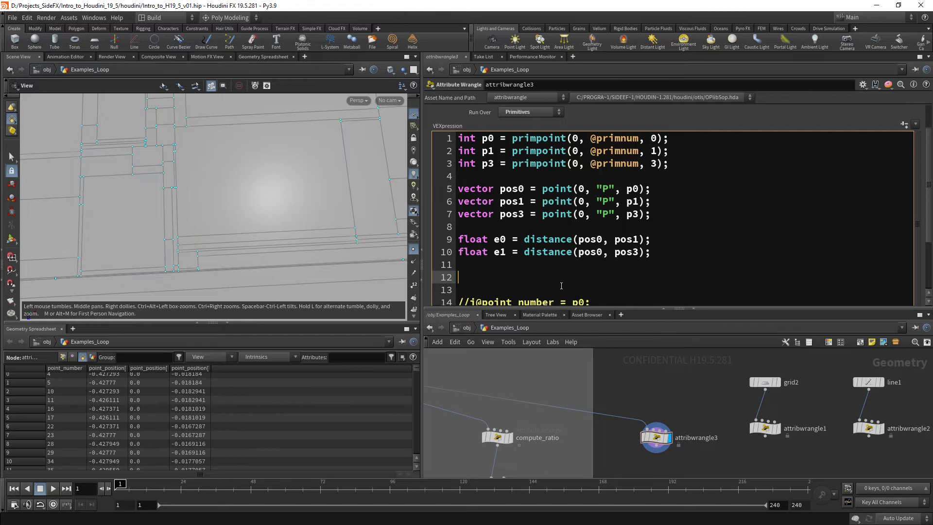
pyautogui.write('e0, ')
pyautogui.write('e1')
pyautogui.press('Home')
pyautogui.write('min(')
pyautogui.press('End')
pyautogui.write(')')
pyautogui.write('/ max(e0, e1)')
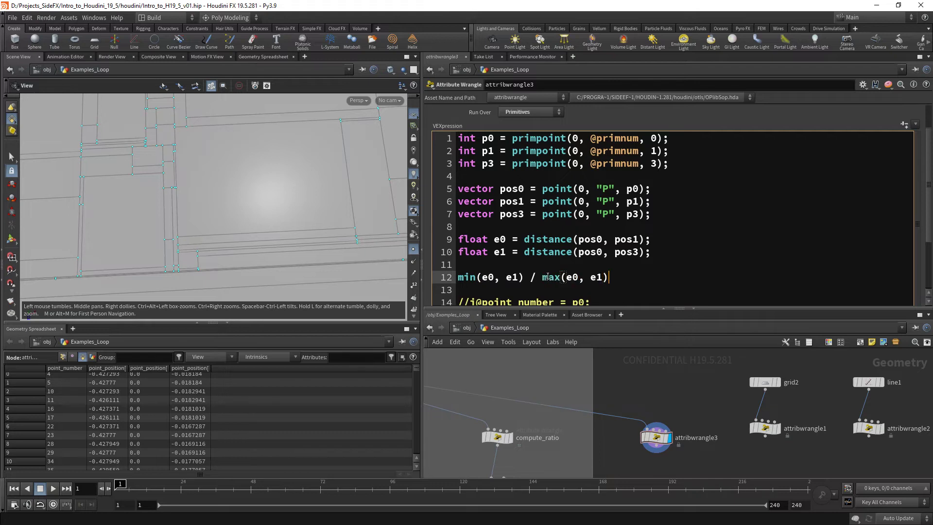
pyautogui.write(';')
# Prefix line 12 with f@ratio = to store the edge ratio per primitive
pyautogui.press('Home')
pyautogui.write('@')
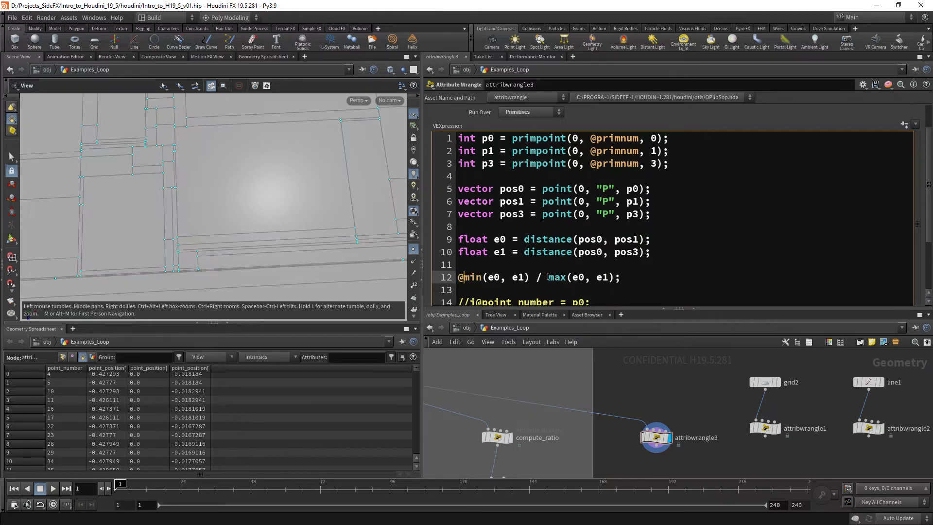
pyautogui.write('ratio =')
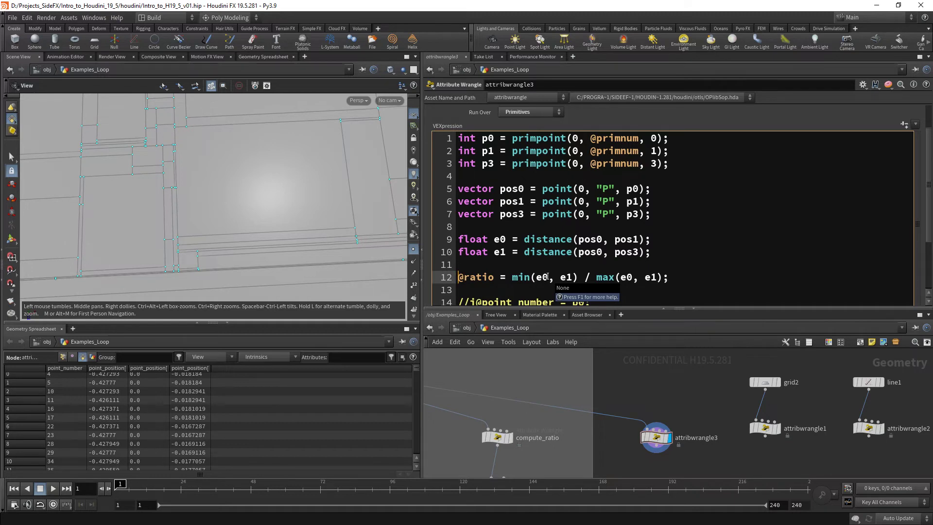
pyautogui.write('f')
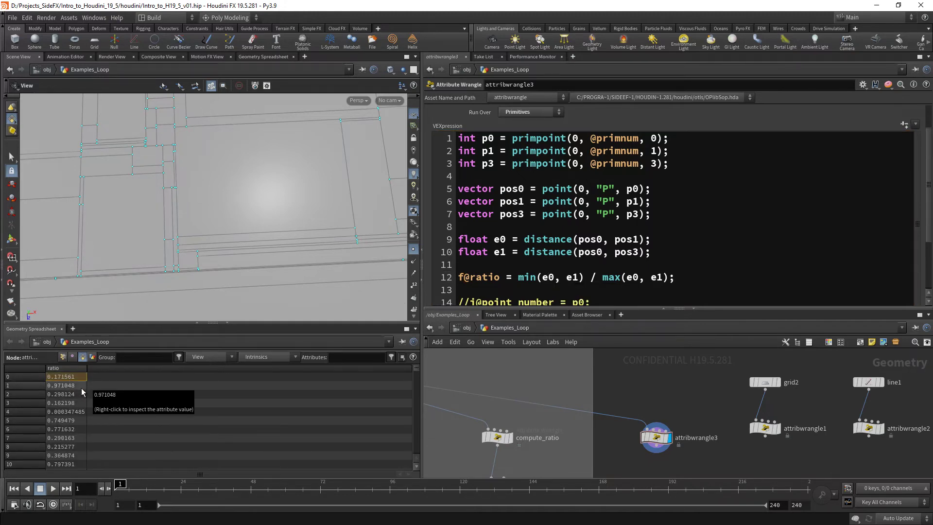
# Check the wrangle's node info for ratio, then enlarge and tumble the viewport to inspect the red tint
pyautogui.click(637, 438)
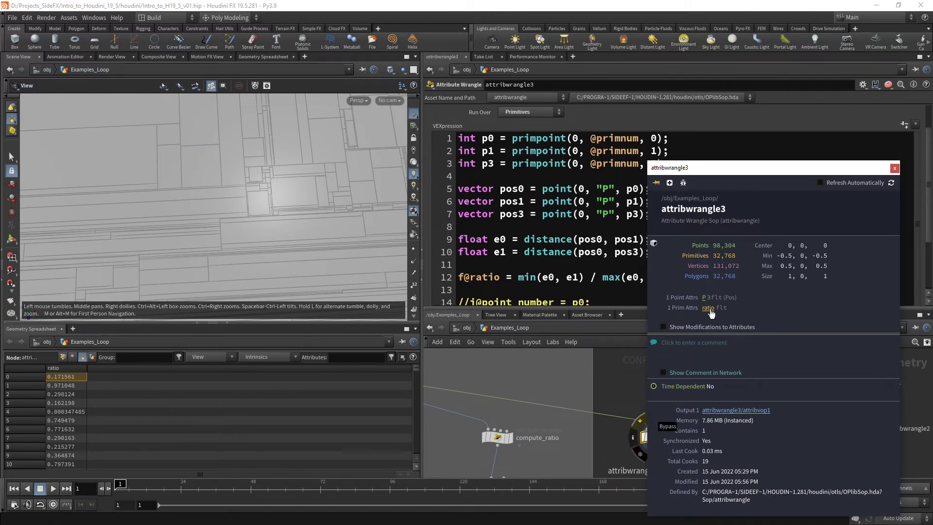
pyautogui.moveTo(377, 323); pyautogui.dragTo(377, 376)
pyautogui.moveTo(228, 156); pyautogui.dragTo(377, 215)
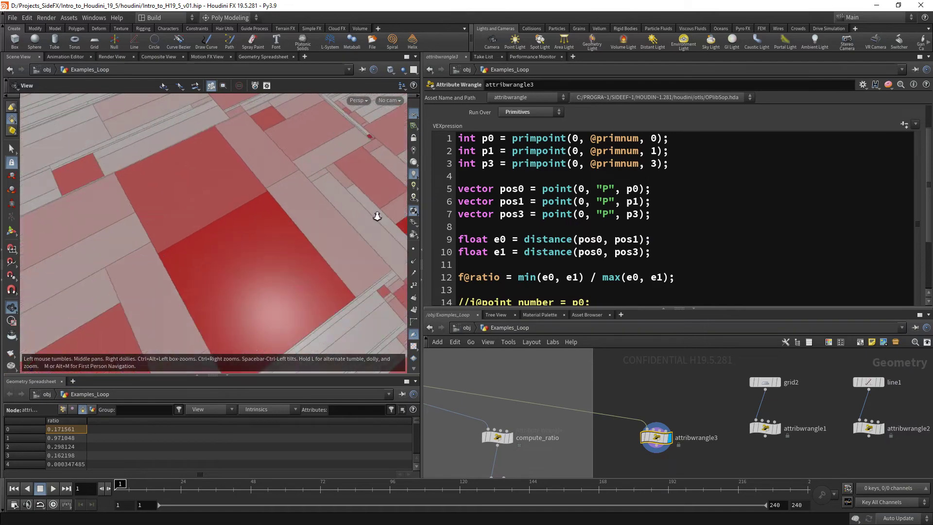
pyautogui.scroll(-5, 377, 216)
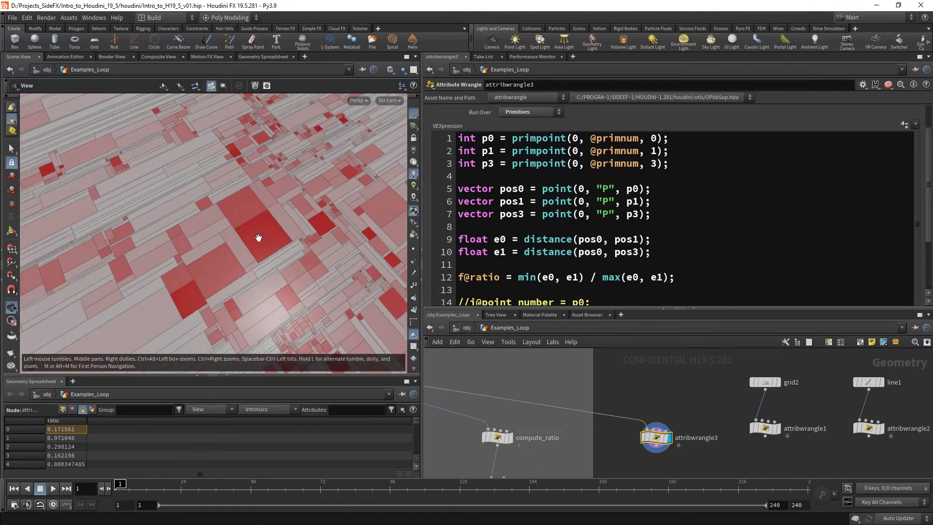
pyautogui.moveTo(258, 237); pyautogui.dragTo(274, 241)
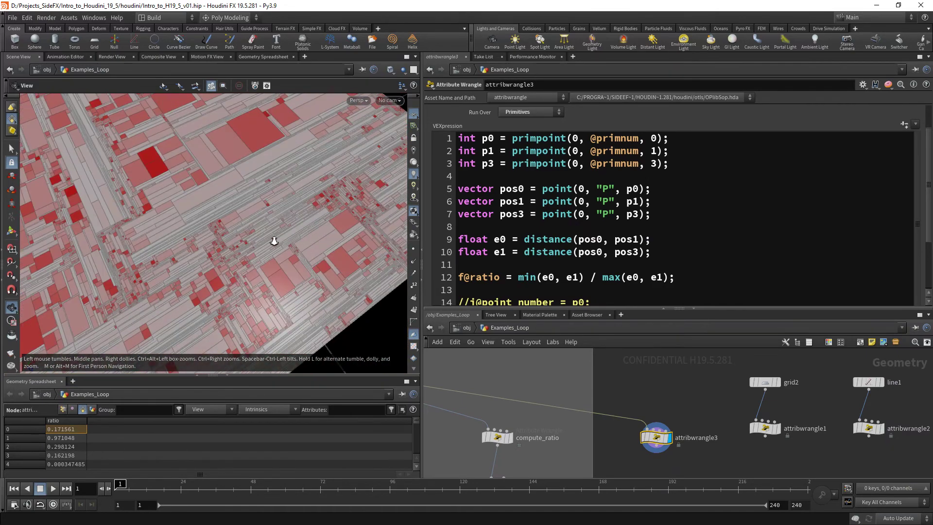
pyautogui.scroll(5, 274, 241)
pyautogui.scroll(5, 274, 241)
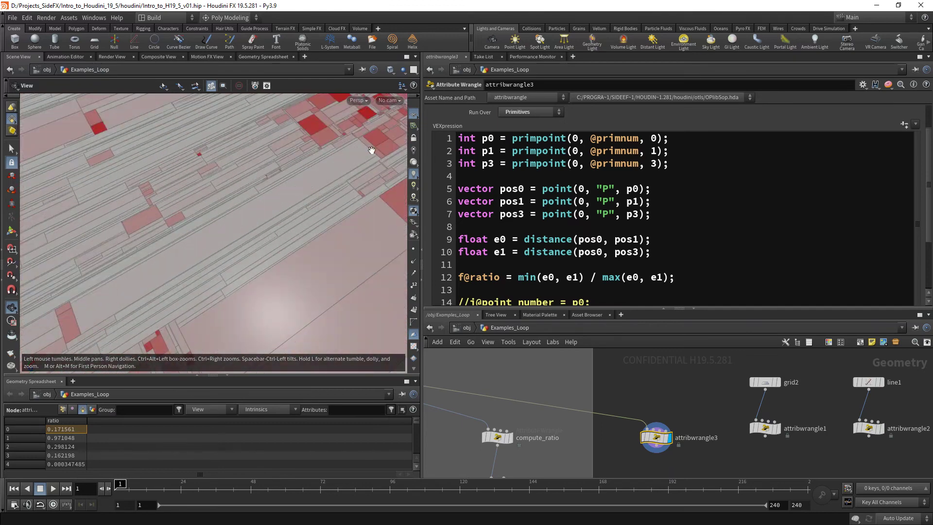
pyautogui.scroll(-2, 306, 171)
pyautogui.scroll(-2, 300, 172)
pyautogui.scroll(-2, 328, 214)
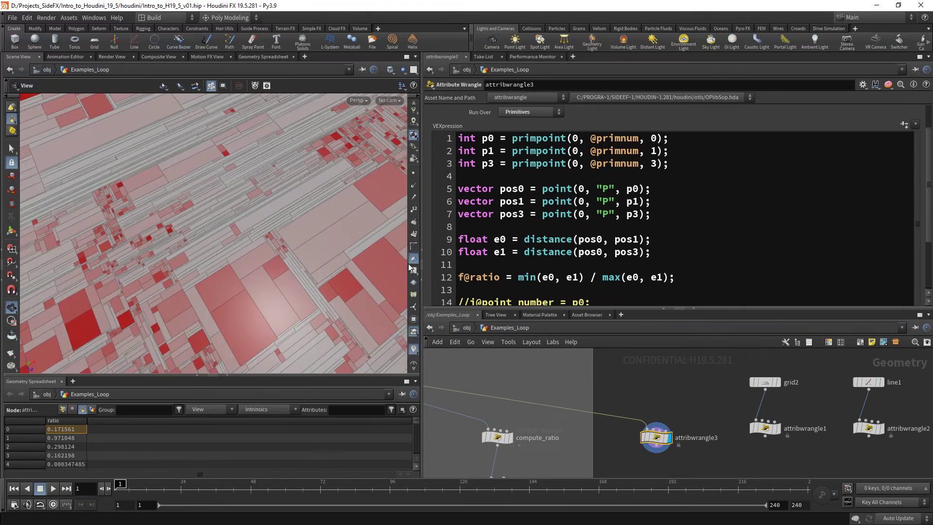
pyautogui.scroll(-2, 409, 267)
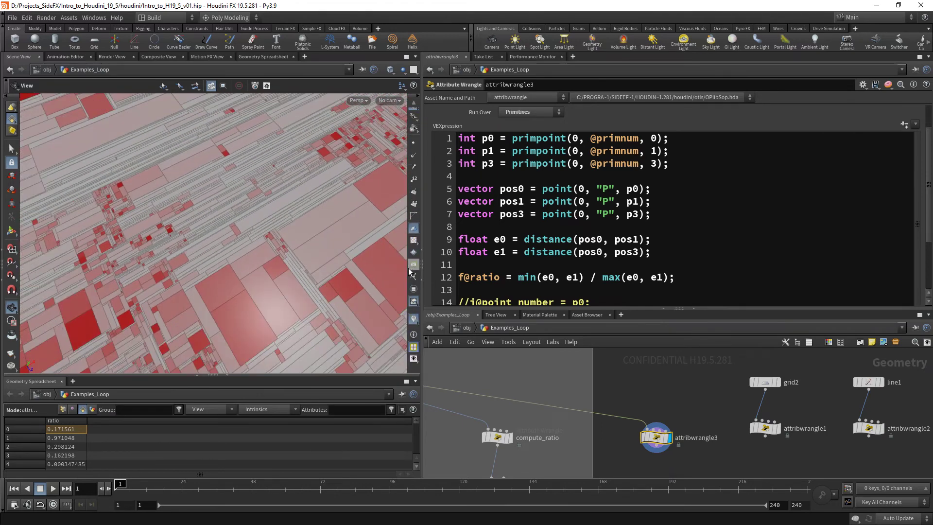
# Set the ratio visualizer's ramp key to black for a black-to-white greyscale display
pyautogui.click(413, 321)
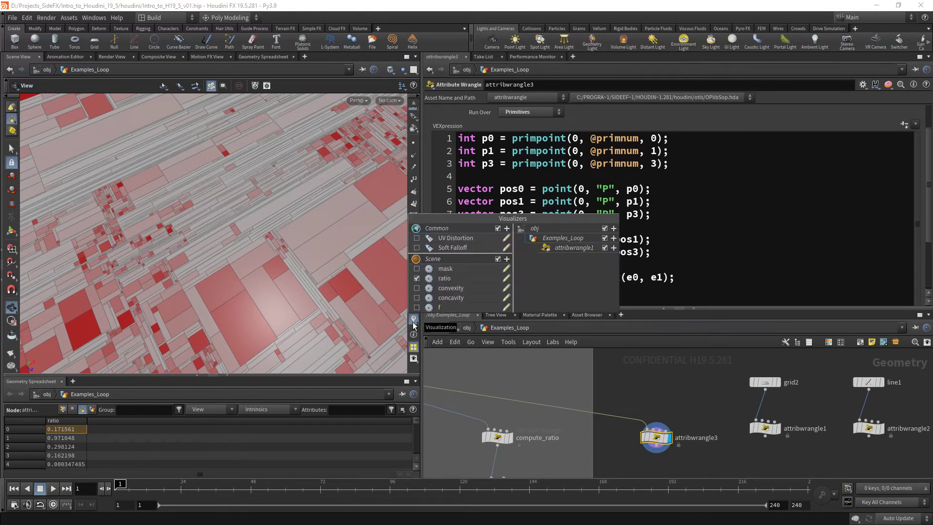
pyautogui.click(475, 280)
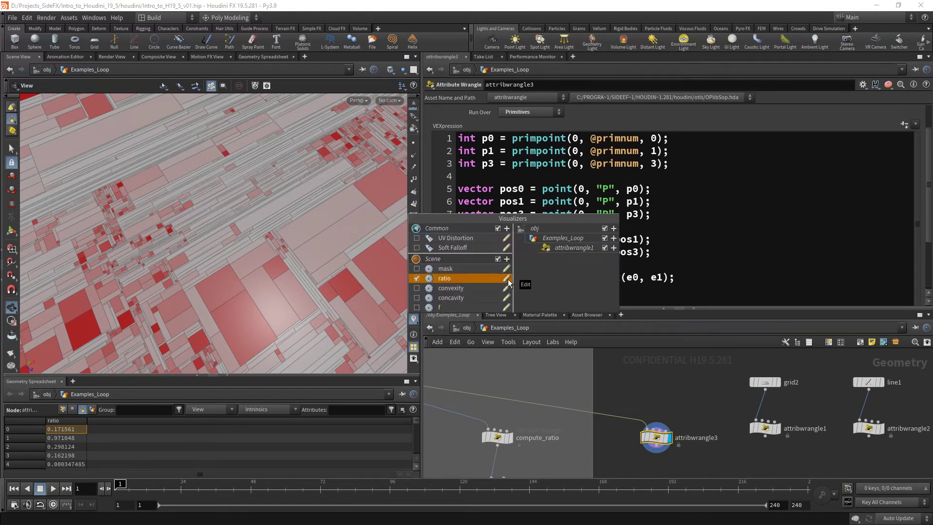
pyautogui.click(508, 279)
pyautogui.moveTo(514, 144); pyautogui.dragTo(542, 143)
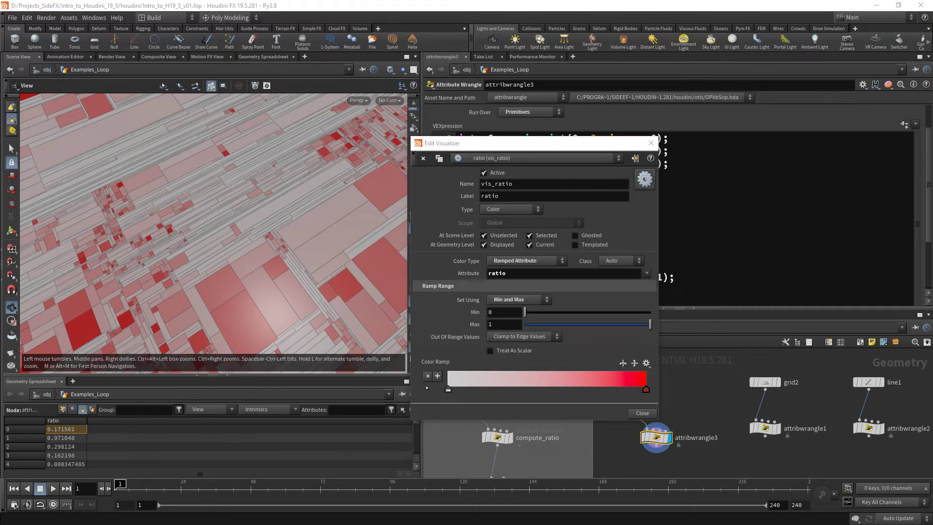
pyautogui.click(646, 388)
pyautogui.click(230, 229)
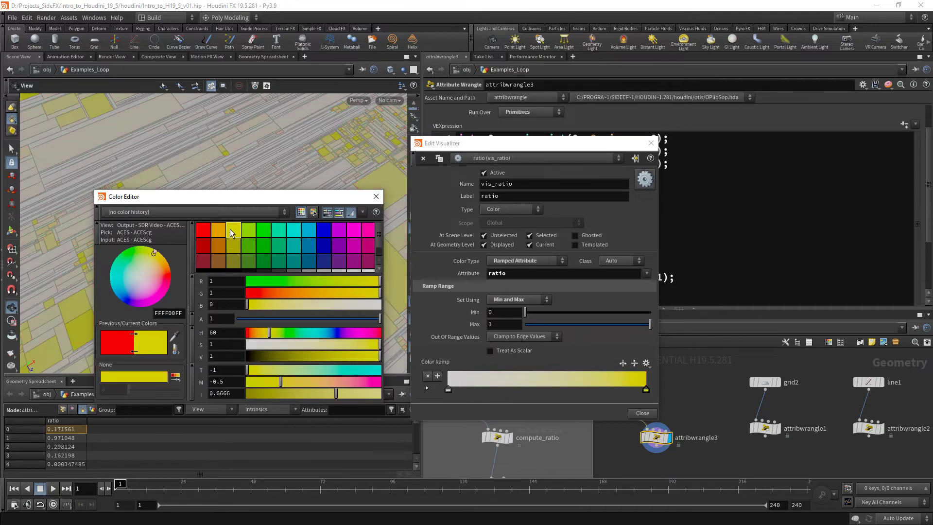
pyautogui.click(265, 230)
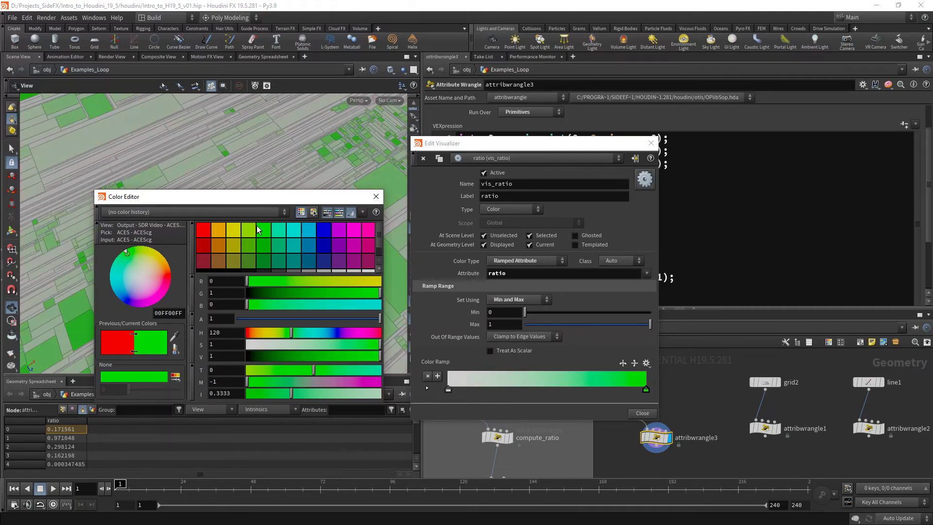
pyautogui.click(229, 263)
pyautogui.moveTo(231, 196)
pyautogui.mouseDown()
pyautogui.moveTo(357, 227)
pyautogui.moveTo(506, 184)
pyautogui.mouseUp()
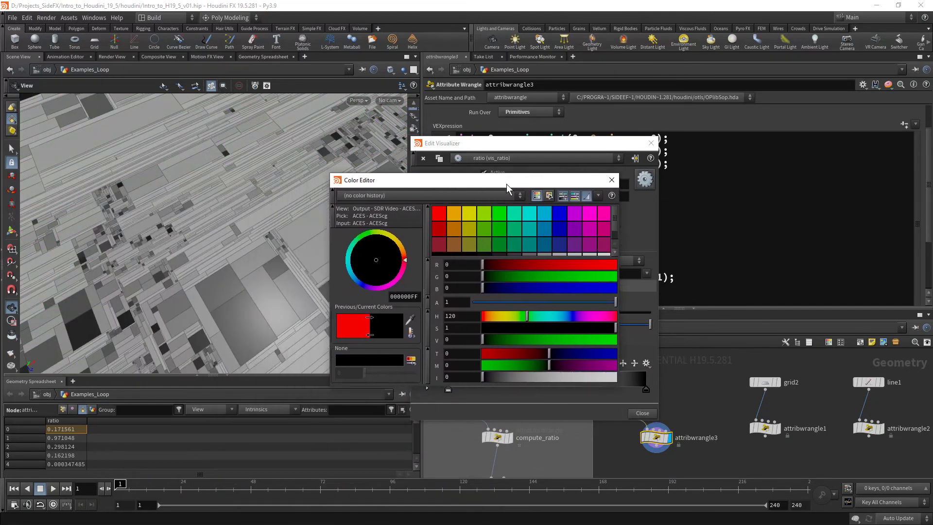
pyautogui.click(623, 364)
pyautogui.moveTo(251, 265); pyautogui.dragTo(339, 289)
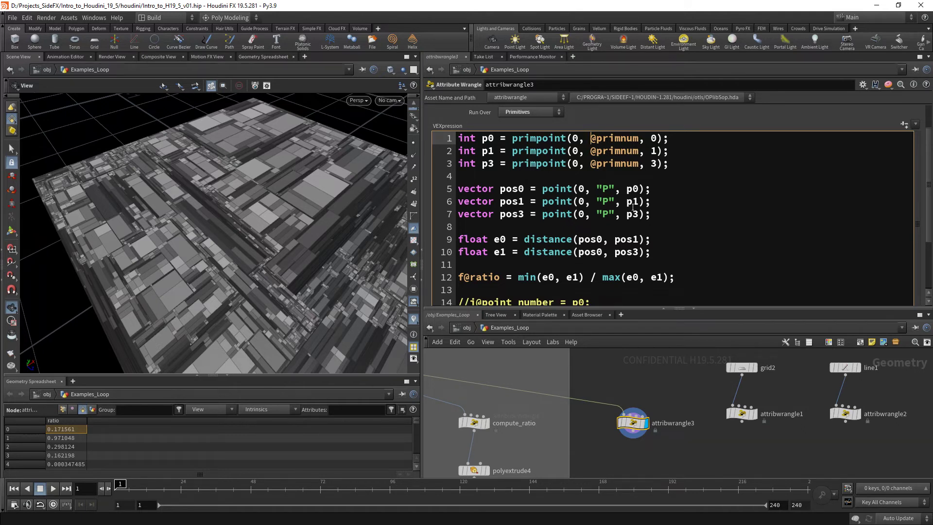
pyautogui.write('i')
pyautogui.press('Down')
pyautogui.write('i')
pyautogui.press('Down')
pyautogui.write('i')
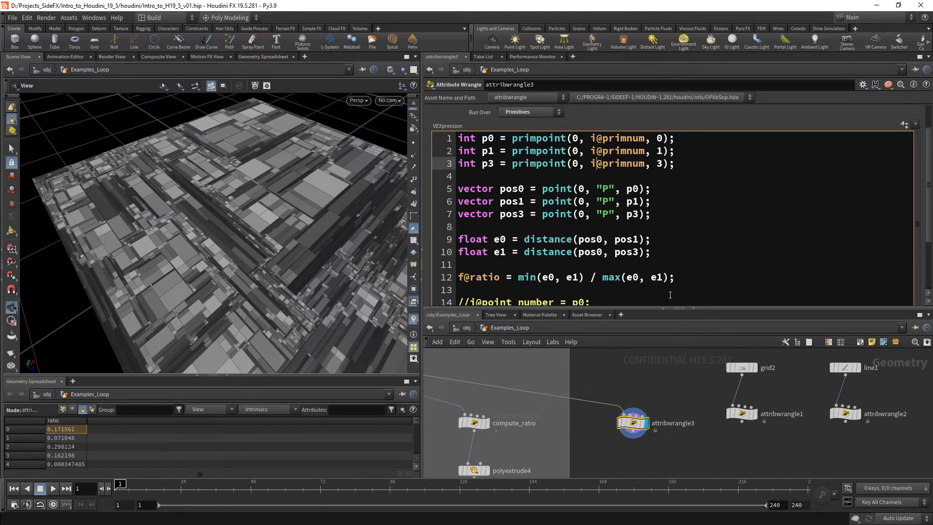
# In attribwrangle1, change the @P references on the first code line to v@P
pyautogui.moveTo(667, 366); pyautogui.dragTo(617, 376, button='middle')
pyautogui.click(692, 424)
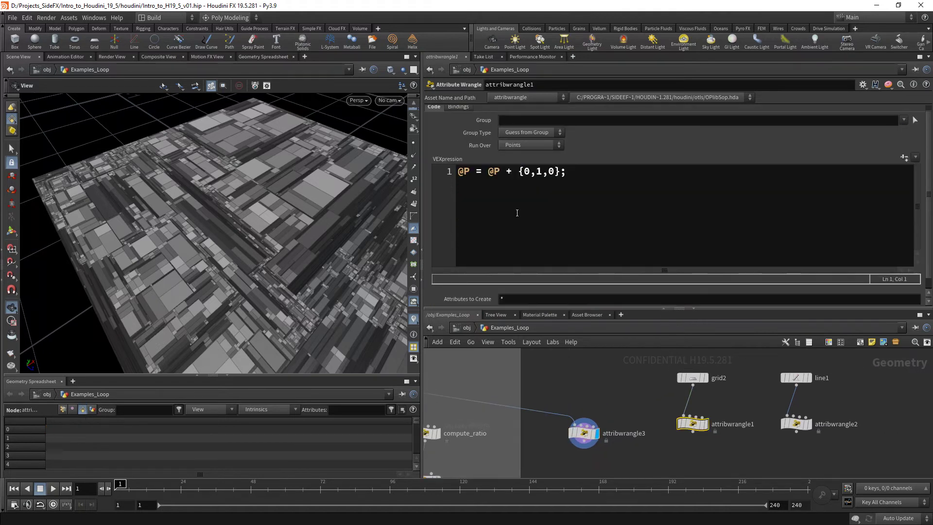
pyautogui.click(457, 171)
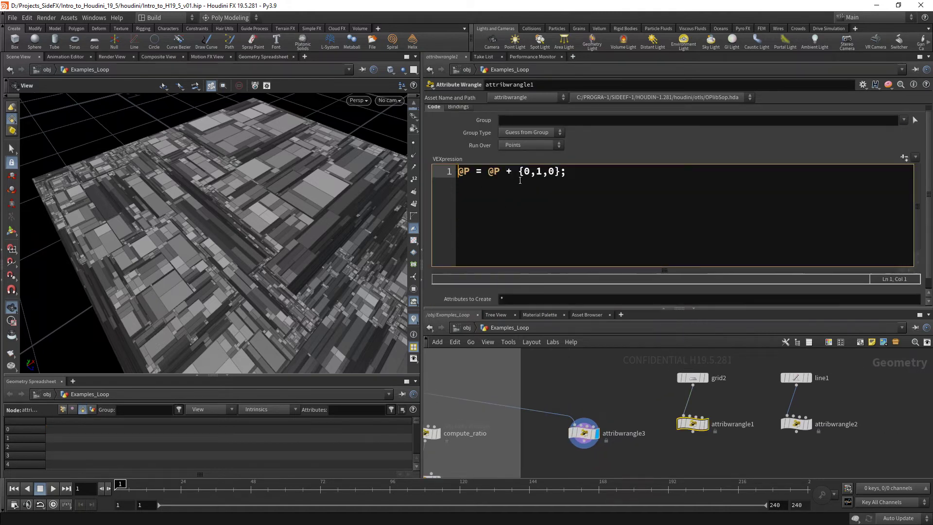
pyautogui.write('v')
pyautogui.click(494, 172)
pyautogui.write('v')
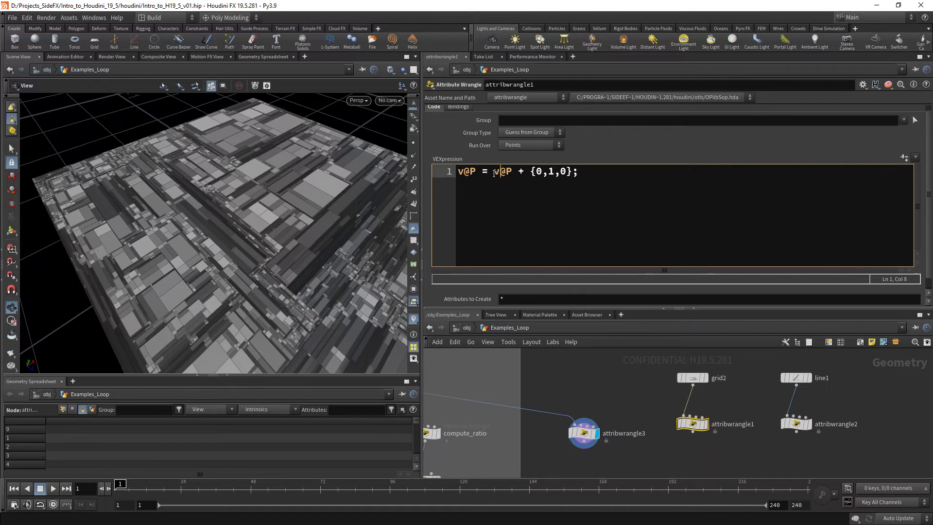
pyautogui.moveTo(508, 173); pyautogui.dragTo(496, 174)
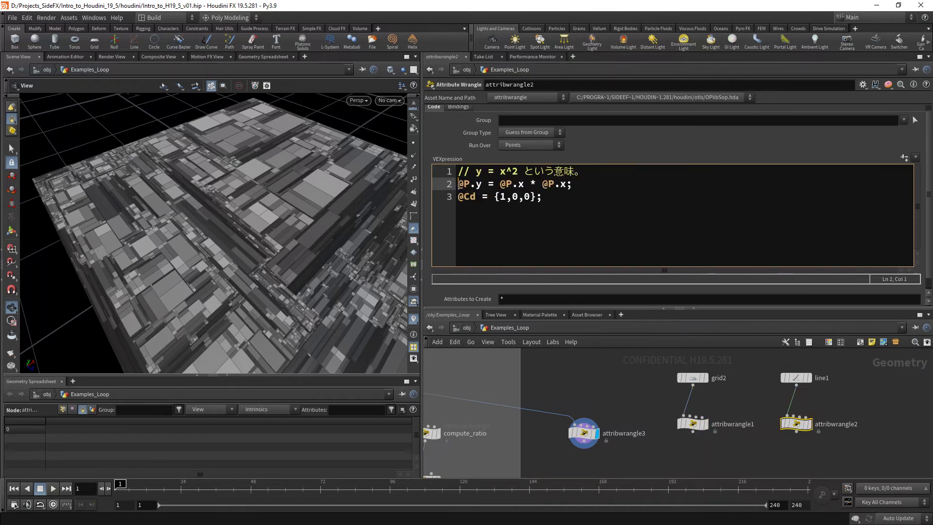
pyautogui.write('v@P.y = @P.x * @P.x;')
# Add the v prefix to the remaining @P references on line 2 and to line 3
pyautogui.click(506, 183)
pyautogui.write('v@P.x * v@P.x;')
pyautogui.click(554, 183)
pyautogui.write('v@P.x;')
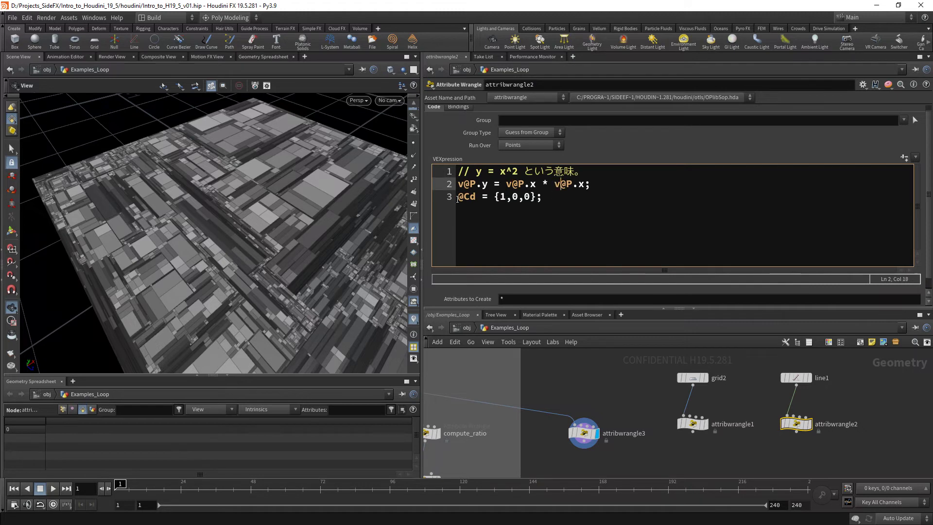
pyautogui.click(458, 199)
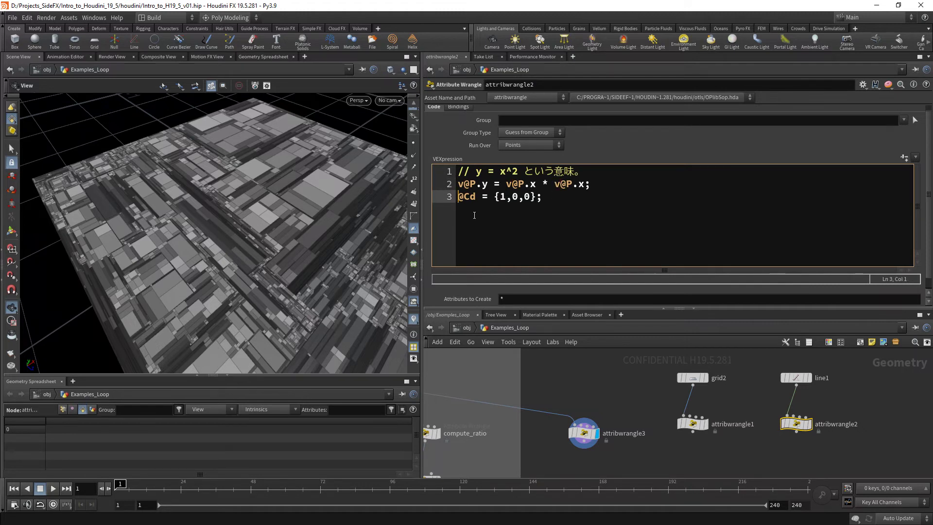
pyautogui.write('v@point_position = pos0;')
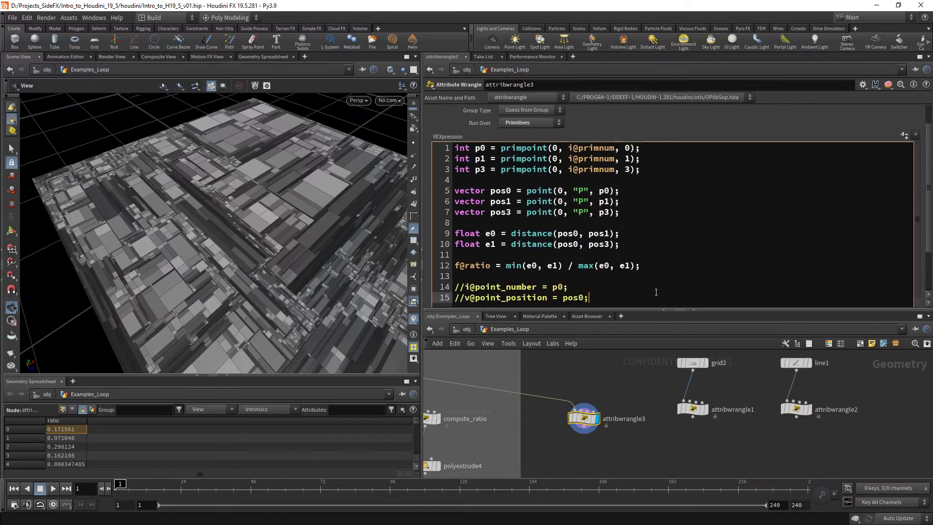
# Delete the commented-out lines 13–15 so the ratio wrangle ends at the f@ratio line
pyautogui.moveTo(589, 297); pyautogui.dragTo(668, 266)
pyautogui.press('BackSpace')
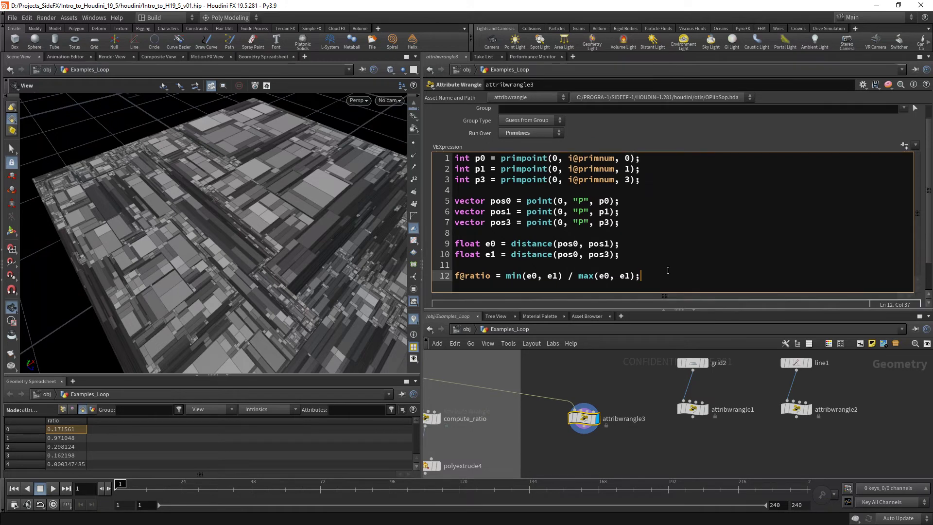
pyautogui.moveTo(253, 375)
pyautogui.mouseDown()
pyautogui.moveTo(259, 307)
pyautogui.moveTo(259, 341)
pyautogui.mouseUp()
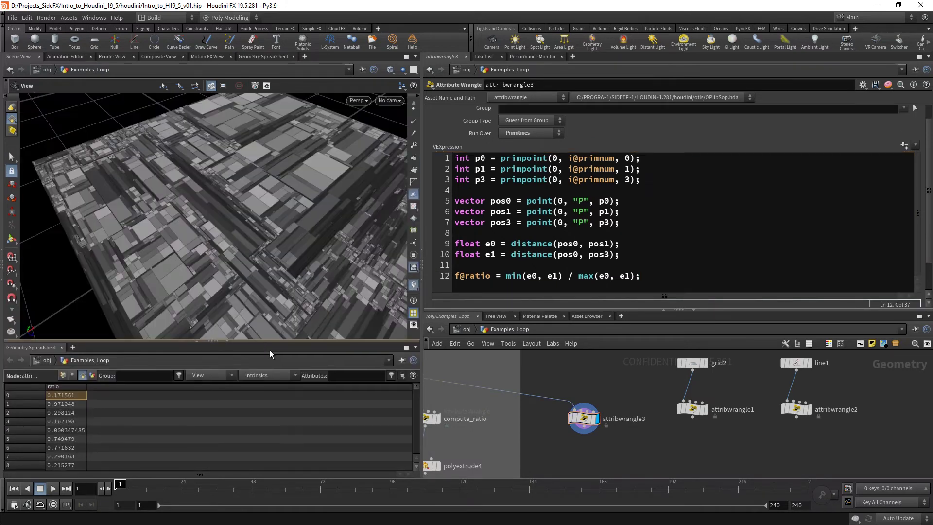
pyautogui.press('Tab')
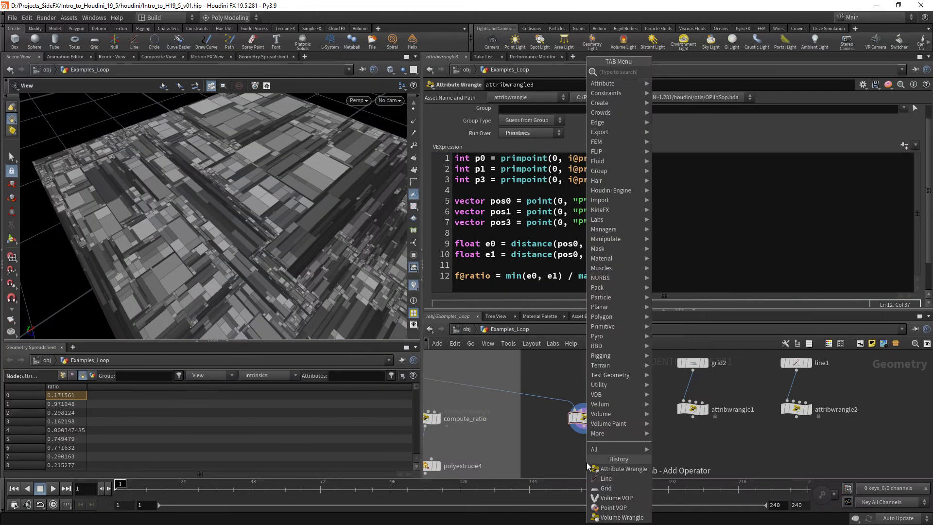
# Add a PolyExtrude node wired in below attribwrangle3
pyautogui.write('extrude')
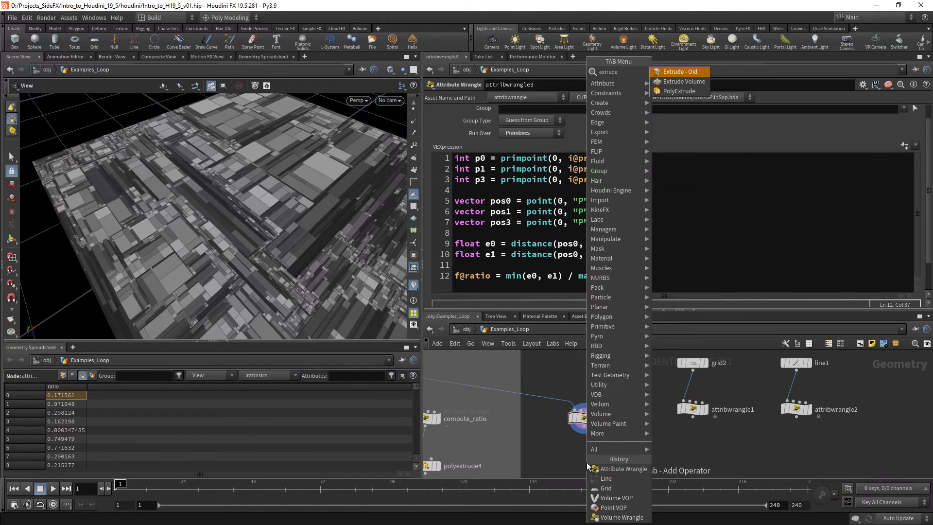
pyautogui.press('Down')
pyautogui.press('Down')
pyautogui.press('Return')
pyautogui.click(587, 462)
pyautogui.click(579, 456)
# Extrude each rectangle individually by 0.011, with the distance scaled by the ratio attribute
pyautogui.click(583, 426)
pyautogui.click(537, 125)
pyautogui.click(561, 136)
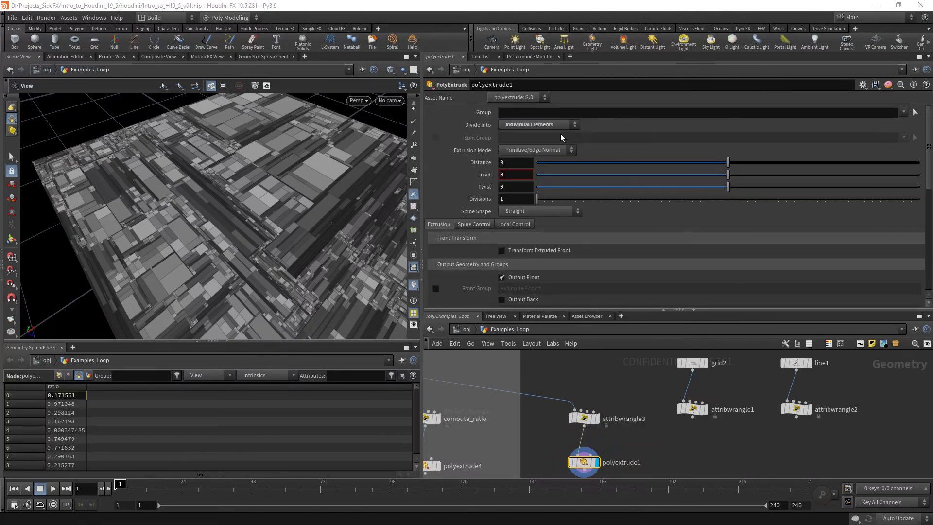
pyautogui.moveTo(728, 163); pyautogui.dragTo(741, 166)
pyautogui.click(522, 224)
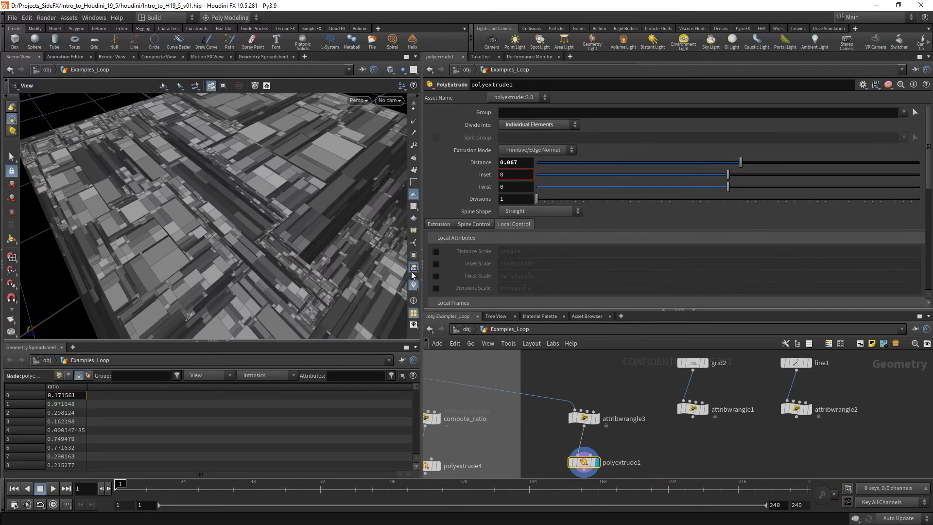
pyautogui.click(435, 252)
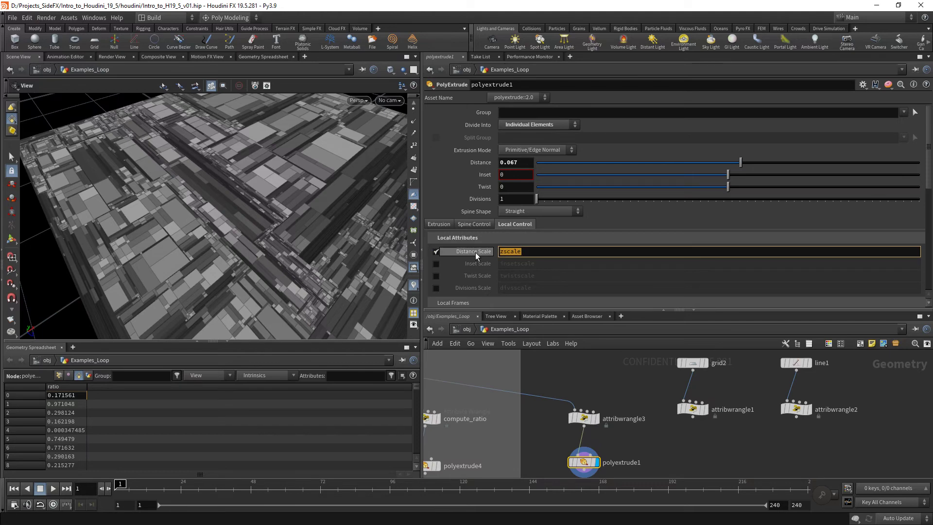
pyautogui.write('ratio')
pyautogui.press('Return')
pyautogui.moveTo(740, 162); pyautogui.dragTo(729, 162)
# Turn off the ratio visualizer and orbit to inspect the extruded boxes
pyautogui.moveTo(315, 168)
pyautogui.mouseDown()
pyautogui.moveTo(299, 233)
pyautogui.moveTo(268, 240)
pyautogui.mouseUp()
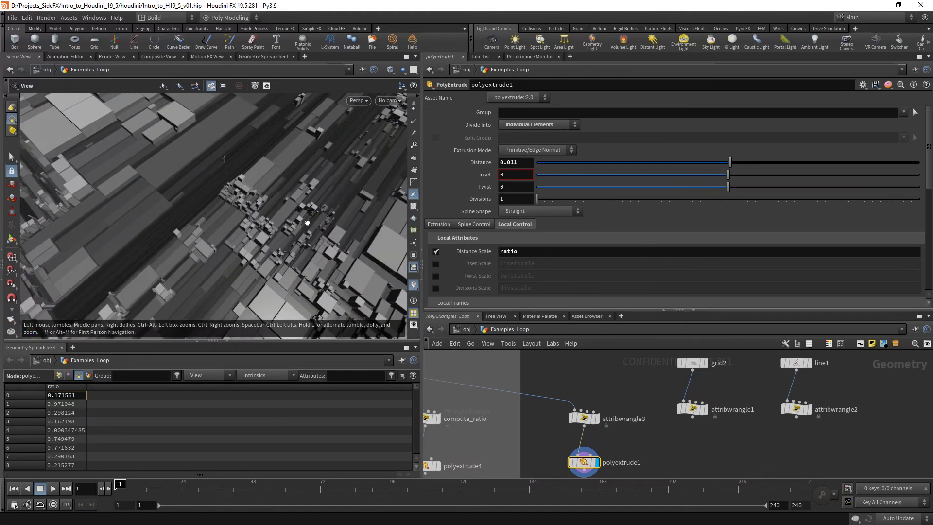
pyautogui.moveTo(268, 240); pyautogui.dragTo(369, 272)
pyautogui.click(414, 285)
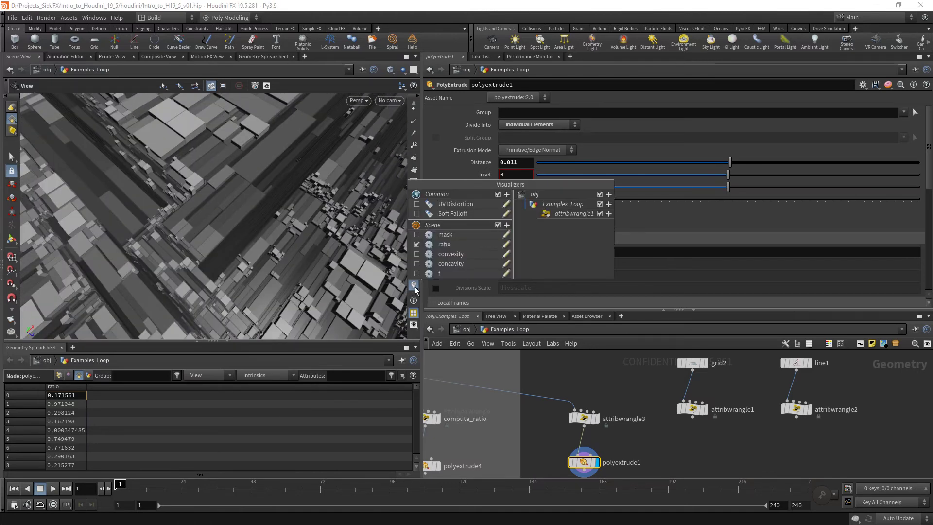
pyautogui.click(416, 244)
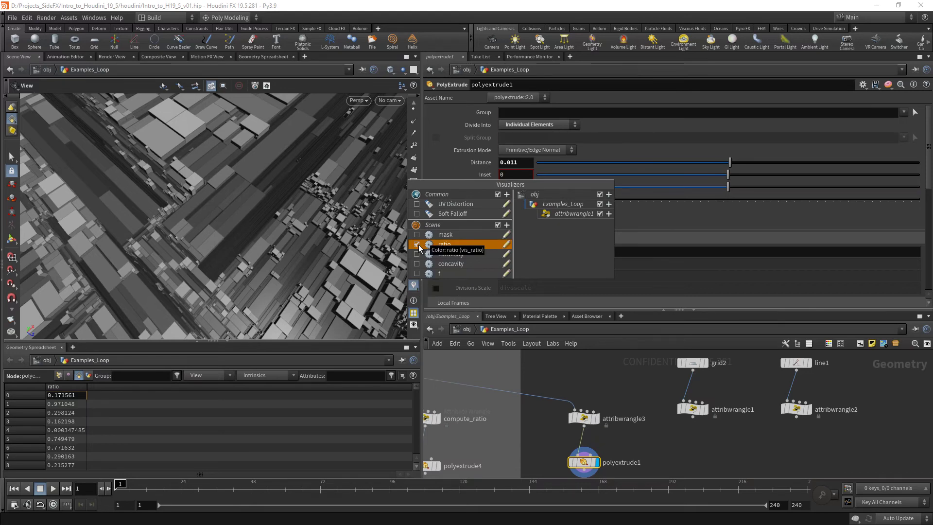
pyautogui.moveTo(275, 244); pyautogui.dragTo(290, 245)
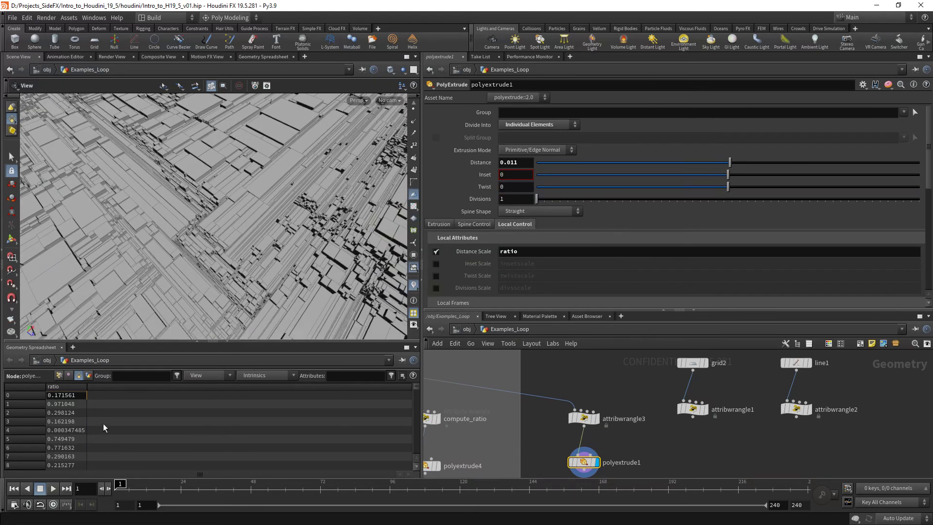
pyautogui.click(584, 416)
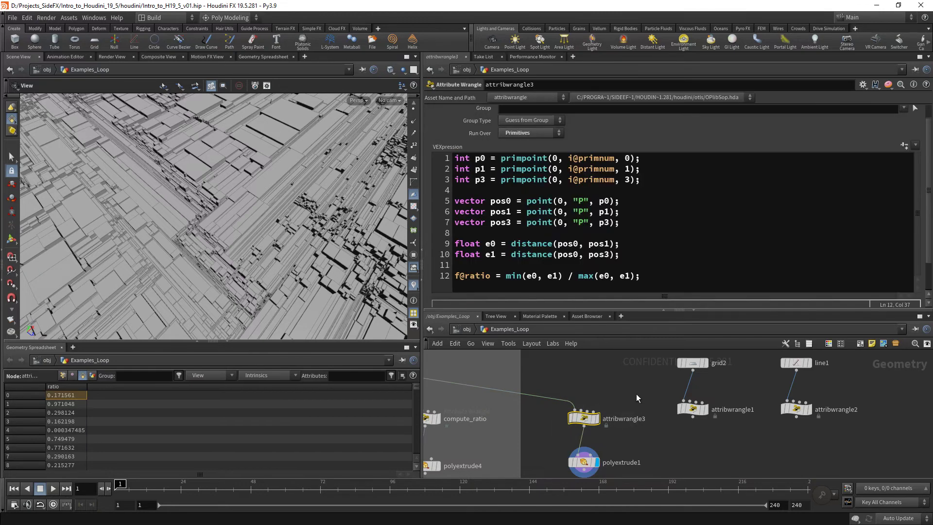
pyautogui.click(658, 276)
pyautogui.press('Return')
pyautogui.press('Return')
pyautogui.write('v@')
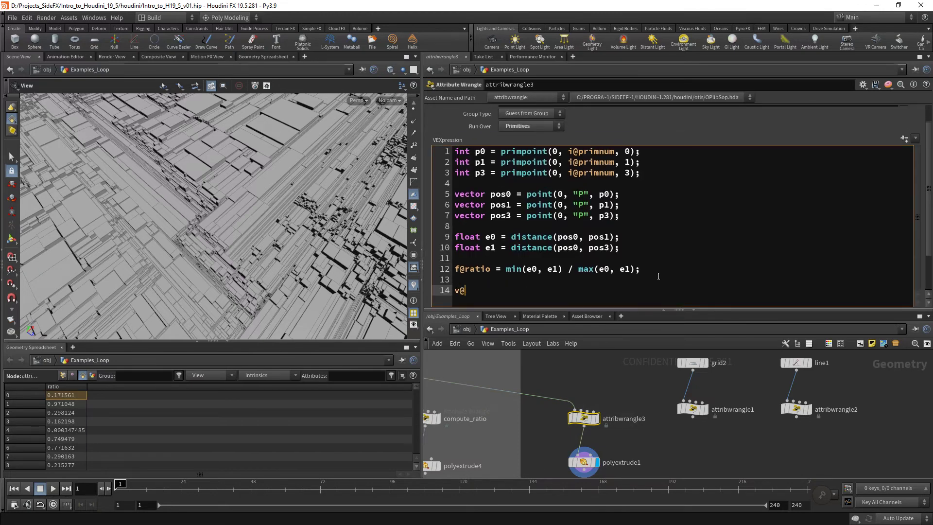
pyautogui.write('Cd ')
pyautogui.write('= f@ratio;')
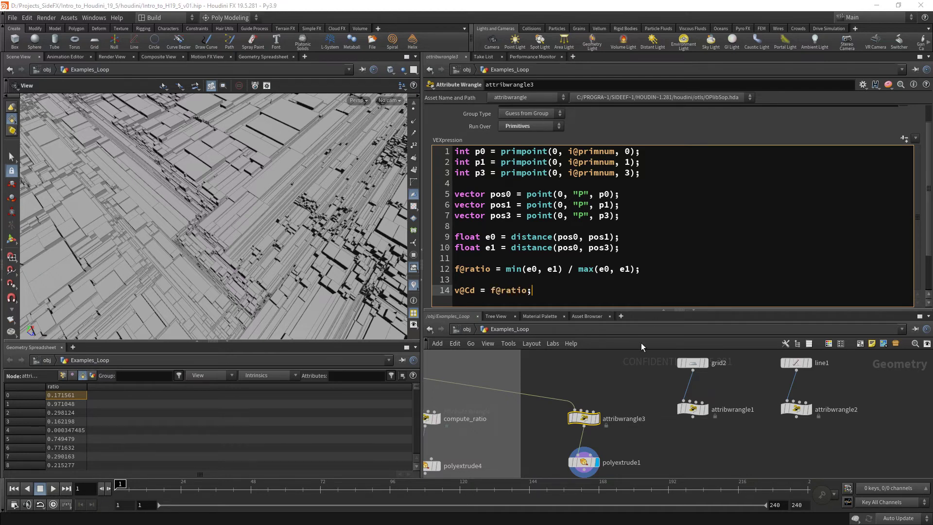
pyautogui.hotkey('ctrl', 'Return')
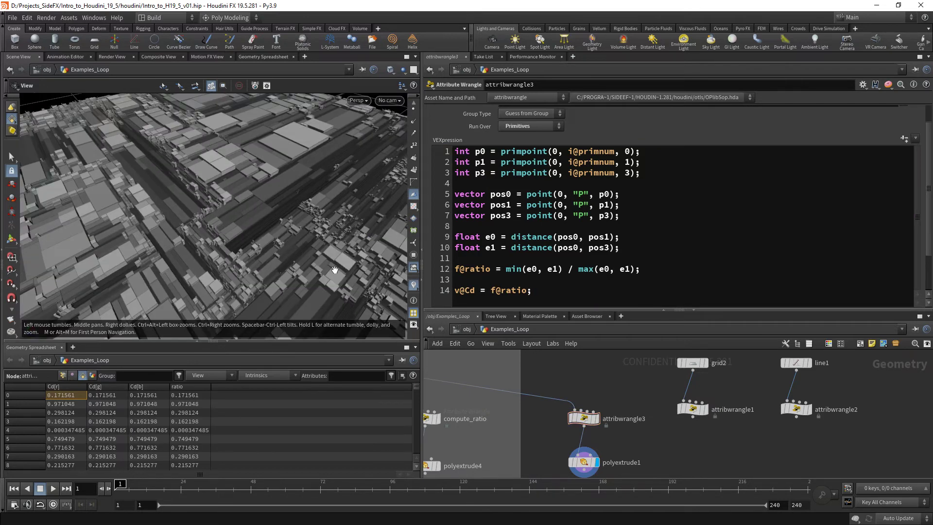
pyautogui.scroll(3, 337, 252)
pyautogui.click(491, 290)
pyautogui.moveTo(491, 291)
pyautogui.mouseDown()
pyautogui.moveTo(527, 290)
pyautogui.moveTo(453, 290)
pyautogui.mouseUp()
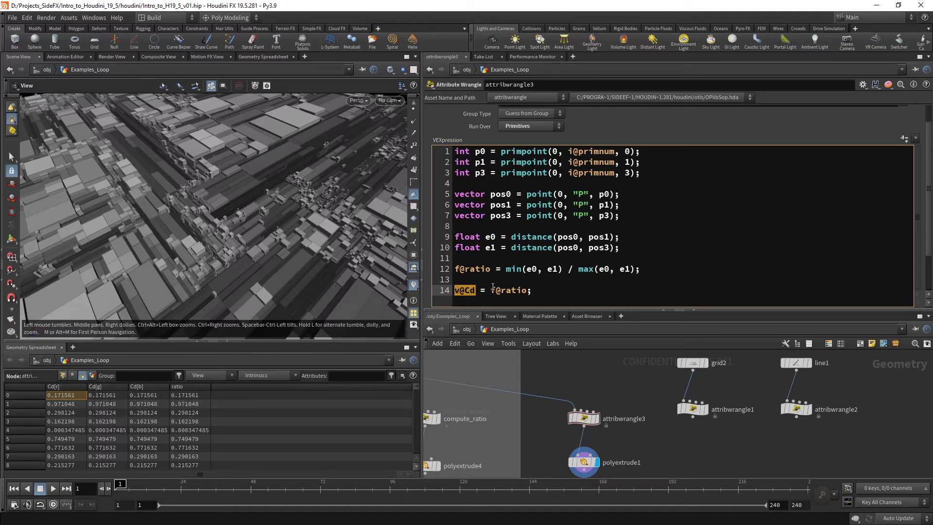
pyautogui.moveTo(490, 290); pyautogui.dragTo(505, 290)
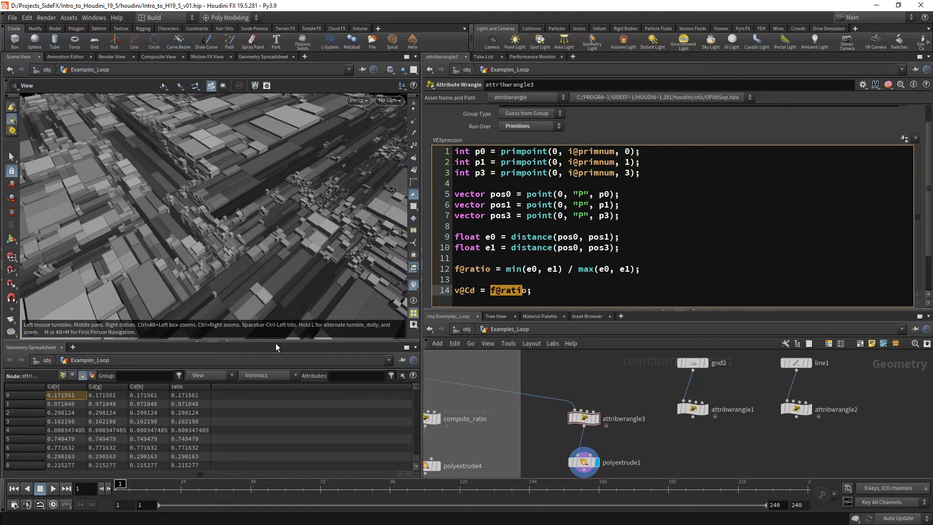
pyautogui.press('End')
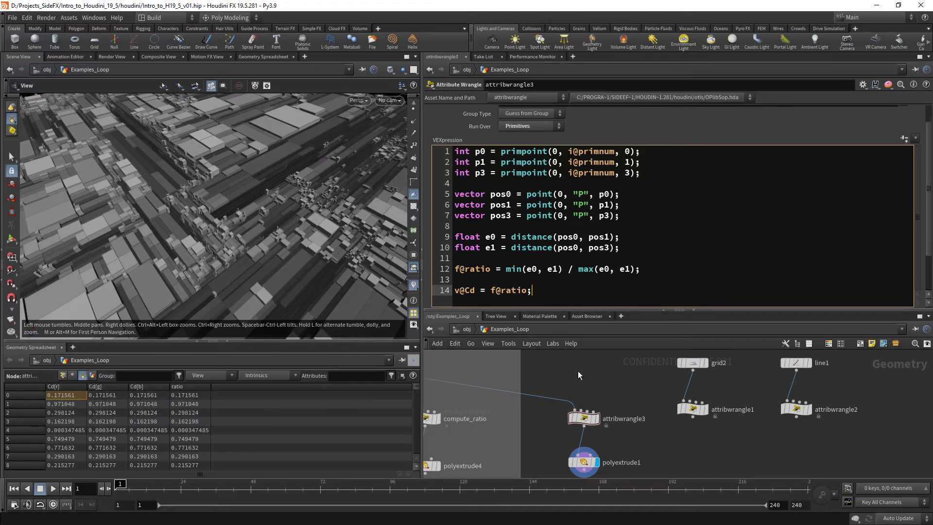
pyautogui.moveTo(478, 292); pyautogui.dragTo(442, 290)
pyautogui.moveTo(526, 290); pyautogui.dragTo(489, 289)
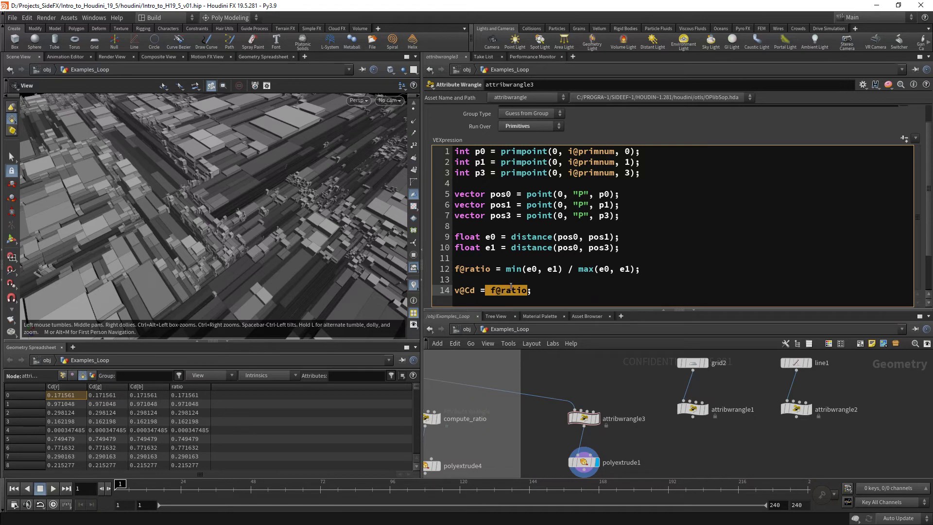
pyautogui.click(543, 288)
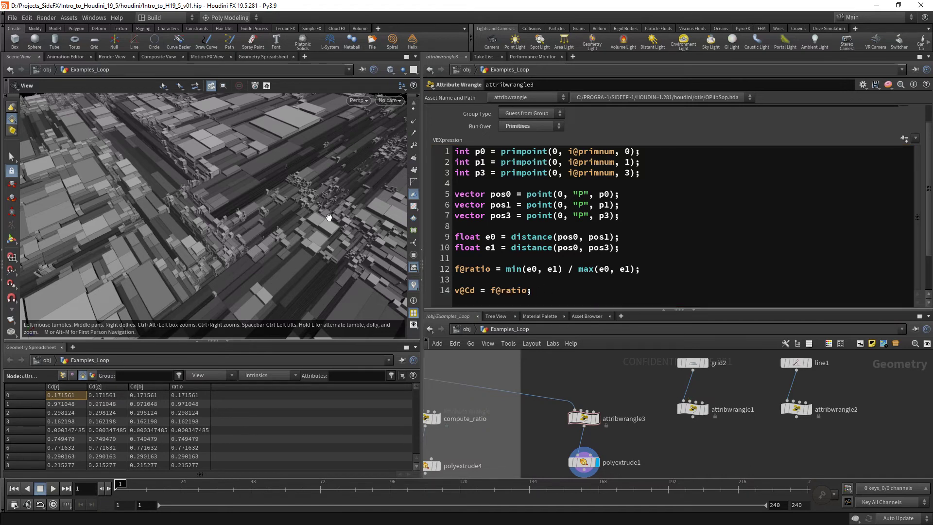
pyautogui.moveTo(280, 216); pyautogui.dragTo(413, 300)
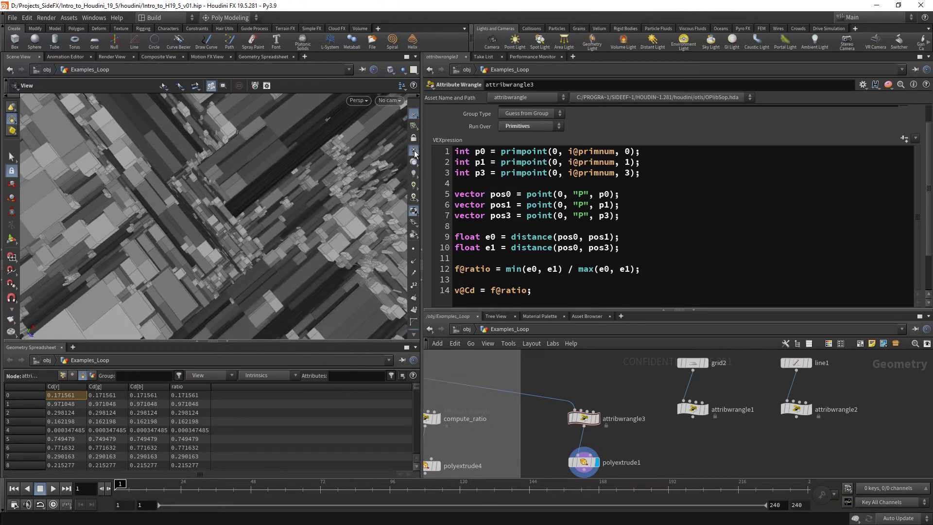
pyautogui.moveTo(328, 179); pyautogui.dragTo(319, 269)
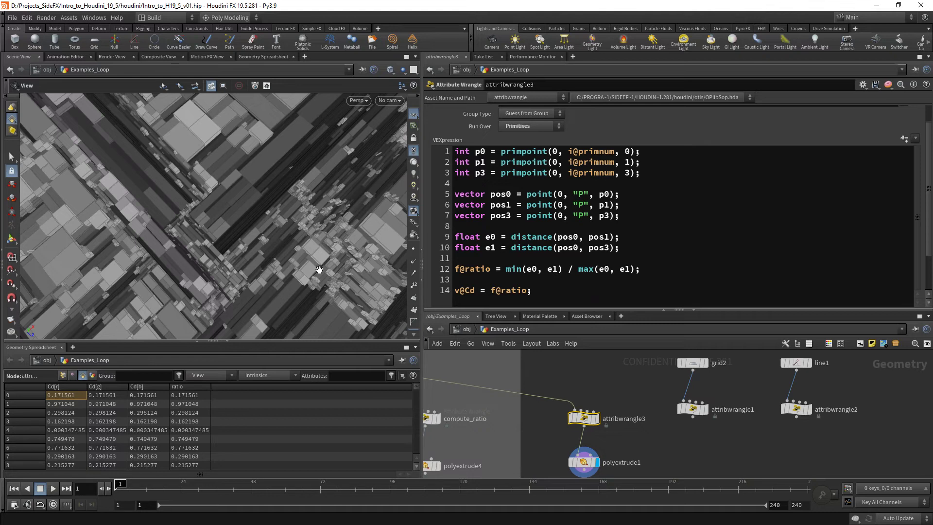
pyautogui.doubleClick(595, 151)
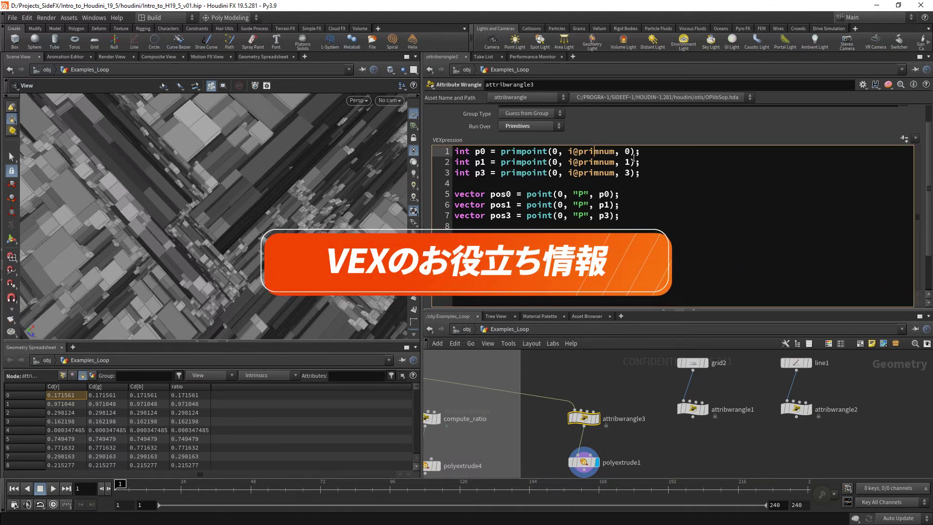
# Drop an Attribute VOP node and dive inside to inspect its globals such as primnum
pyautogui.click(647, 161)
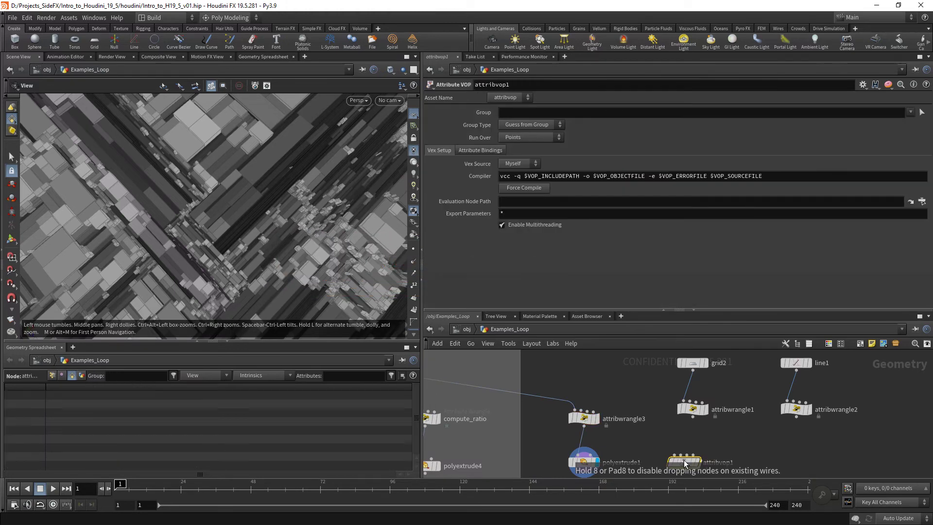
pyautogui.doubleClick(685, 463)
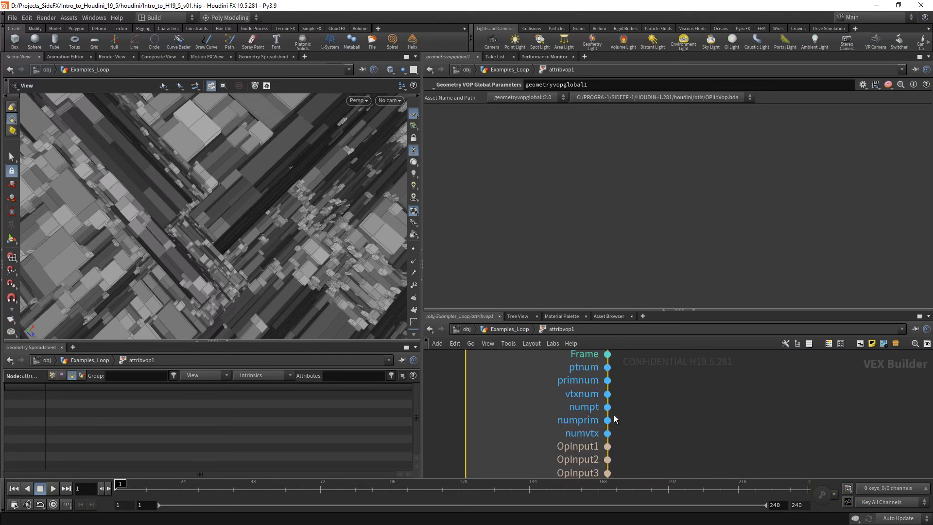
pyautogui.scroll(2, 602, 399)
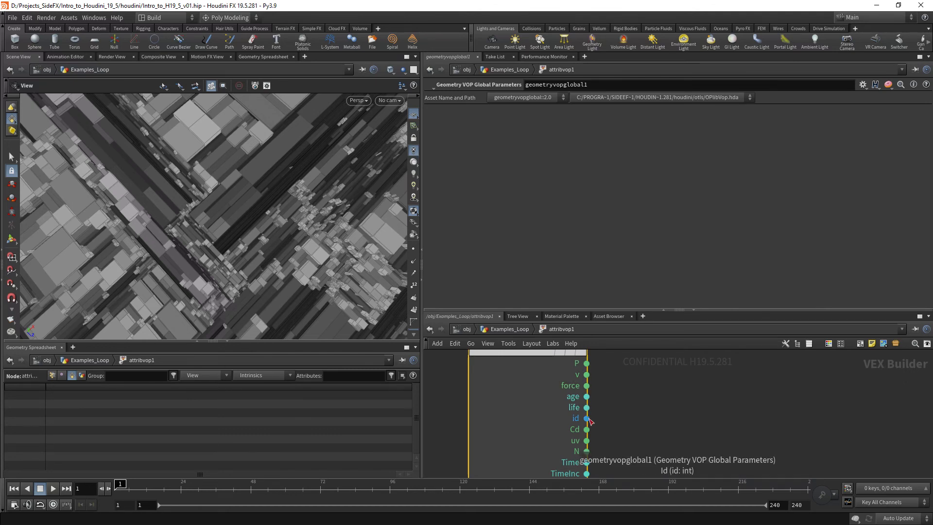
pyautogui.scroll(-3, 622, 399)
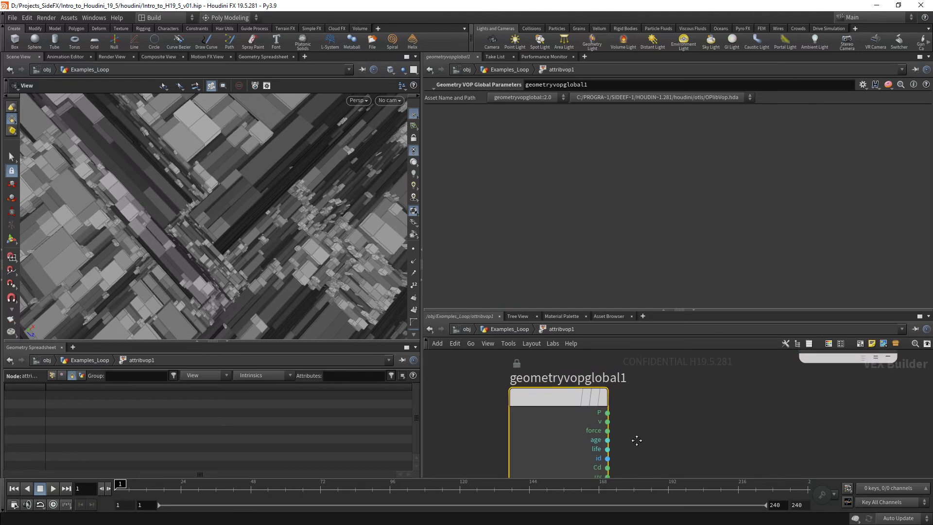
pyautogui.scroll(-3, 649, 427)
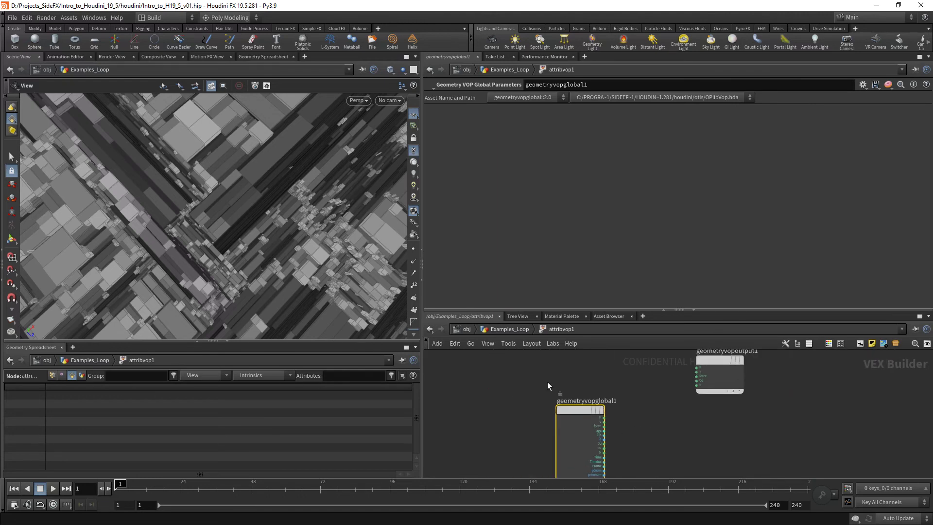
# Return to Examples_Loop and bring up the geometry attributes documentation in the browser
pyautogui.click(510, 328)
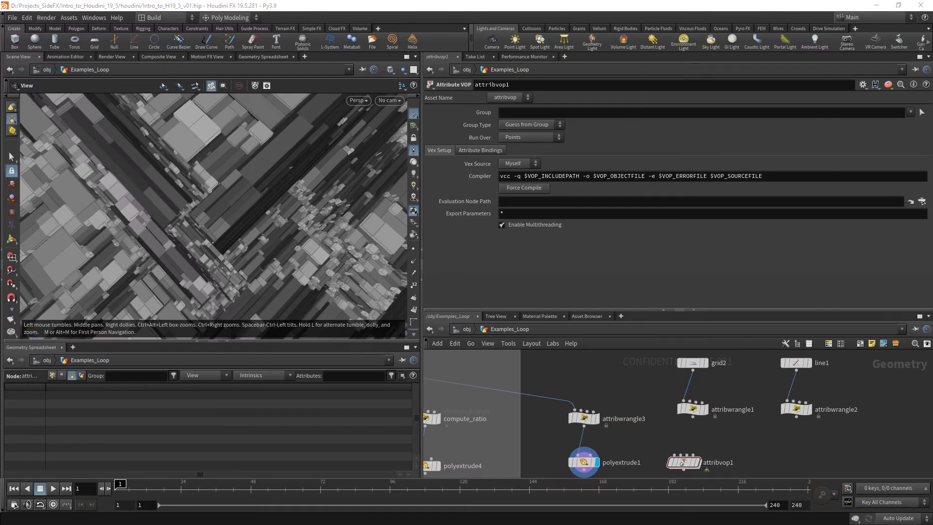
pyautogui.hotkey('alt', 'Tab')
pyautogui.click(243, 27)
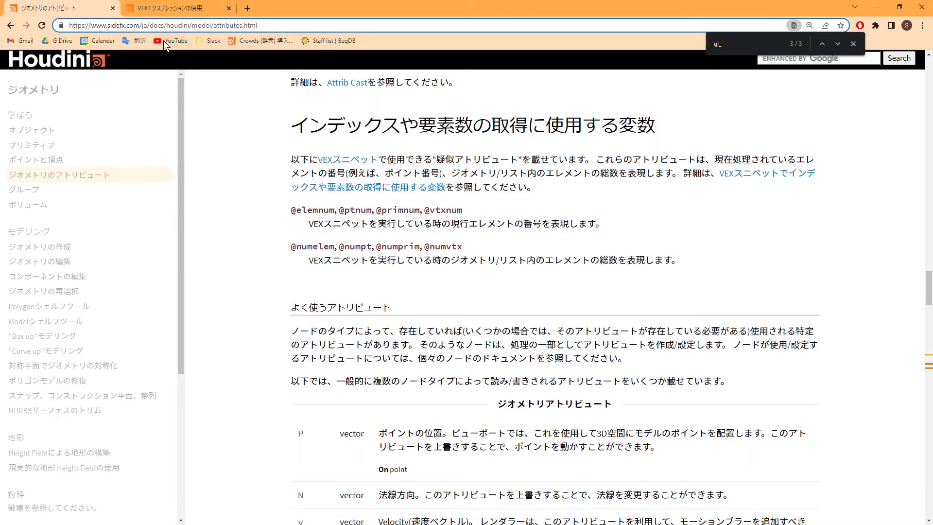
# Scroll the Geometry Attributes page down to the gl_ viewport display attributes
pyautogui.scroll(-1, 251, 194)
pyautogui.scroll(-2, 249, 197)
pyautogui.scroll(-7, 249, 200)
pyautogui.scroll(-12, 249, 201)
pyautogui.scroll(-4, 251, 199)
pyautogui.scroll(4, 252, 199)
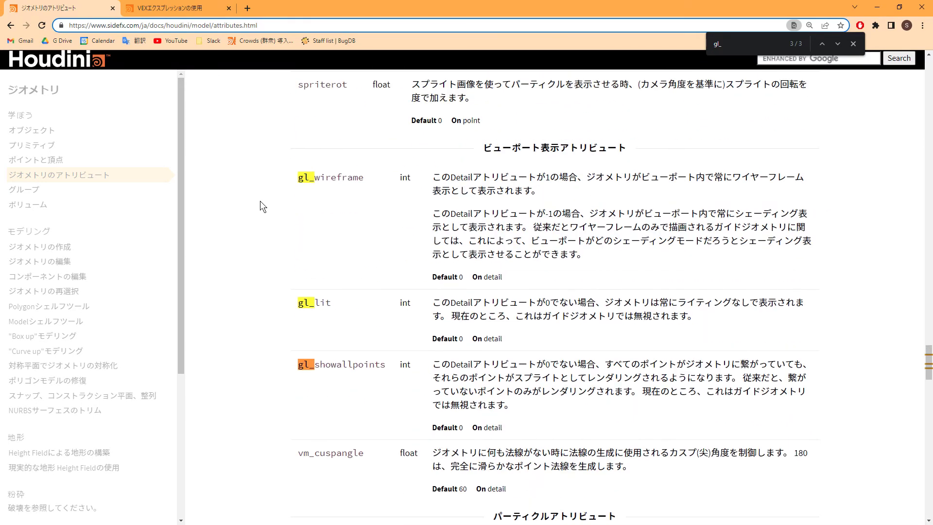
# Read the gl_wireframe entry and its value 1, then minimize the browser
pyautogui.moveTo(473, 374); pyautogui.dragTo(524, 379)
pyautogui.moveTo(291, 286); pyautogui.dragTo(363, 279)
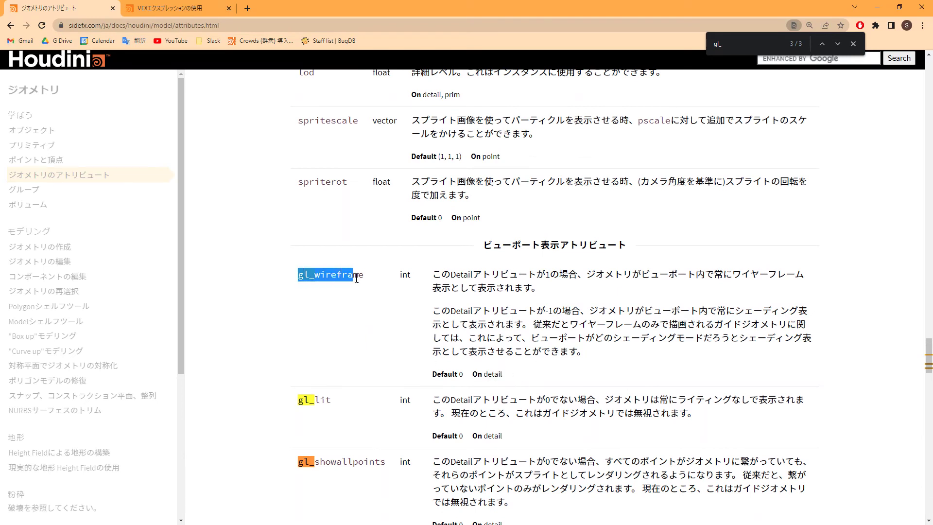
pyautogui.click(380, 285)
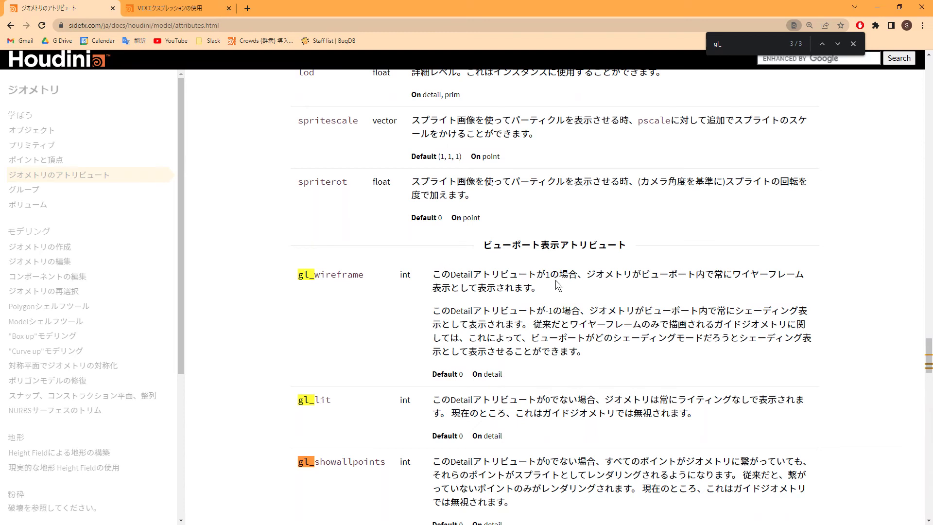
pyautogui.moveTo(545, 275); pyautogui.dragTo(559, 276)
pyautogui.click(719, 273)
pyautogui.click(877, 8)
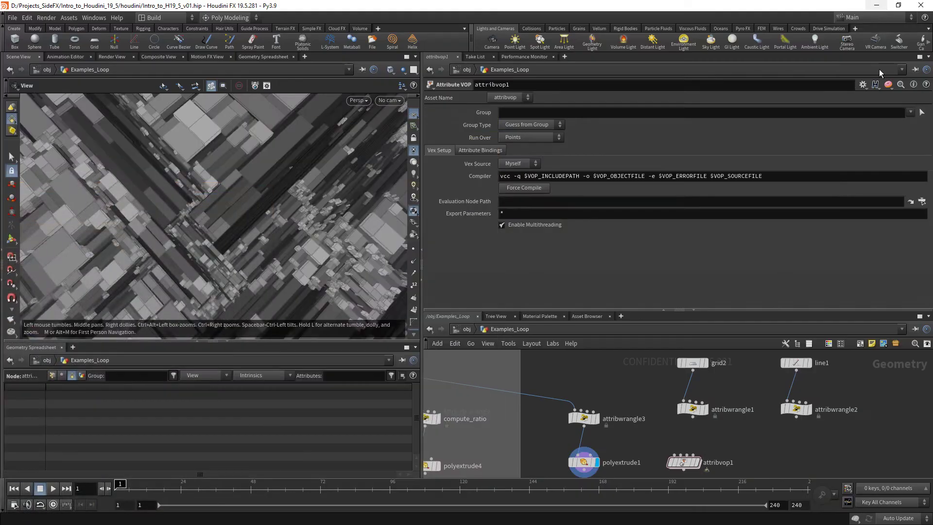
# Add a Rubber Toy test geometry and wire it into a new Attribute Wrangle
pyautogui.moveTo(261, 183)
pyautogui.mouseDown()
pyautogui.moveTo(167, 208)
pyautogui.moveTo(246, 215)
pyautogui.mouseUp()
pyautogui.press('Tab')
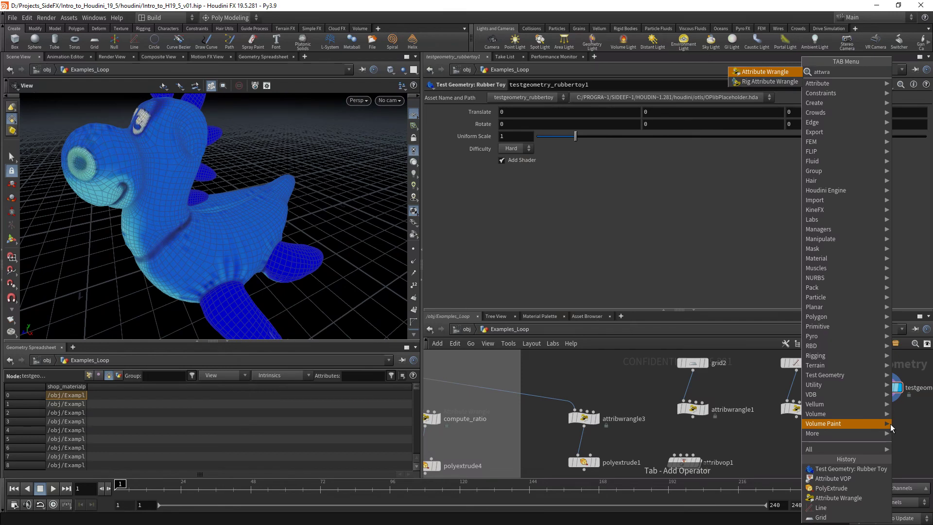
pyautogui.click(838, 498)
pyautogui.click(870, 414)
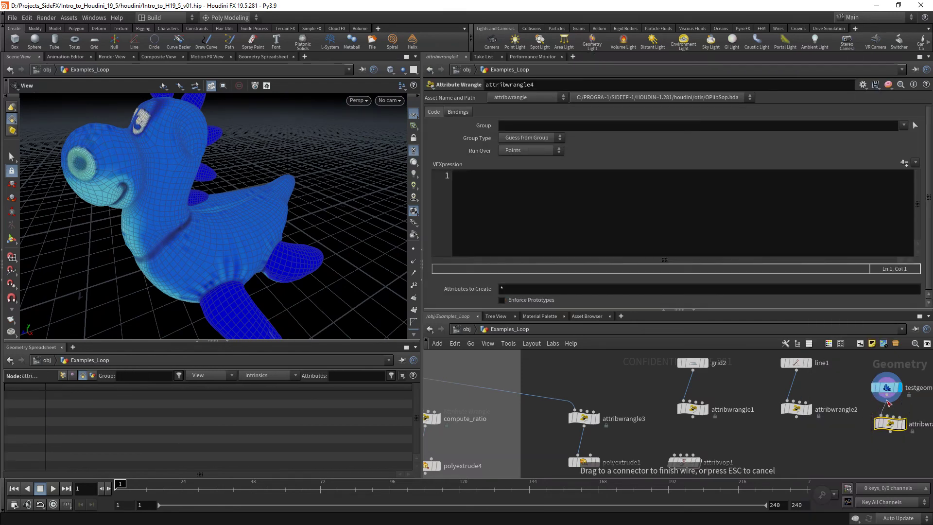
pyautogui.moveTo(886, 395); pyautogui.dragTo(890, 417)
# Set the wrangle to run over Detail with code i@gl_wireframe = 1; to show a wireframe toy
pyautogui.click(531, 150)
pyautogui.click(538, 160)
pyautogui.click(573, 212)
pyautogui.write('i@gl_wireframe = ')
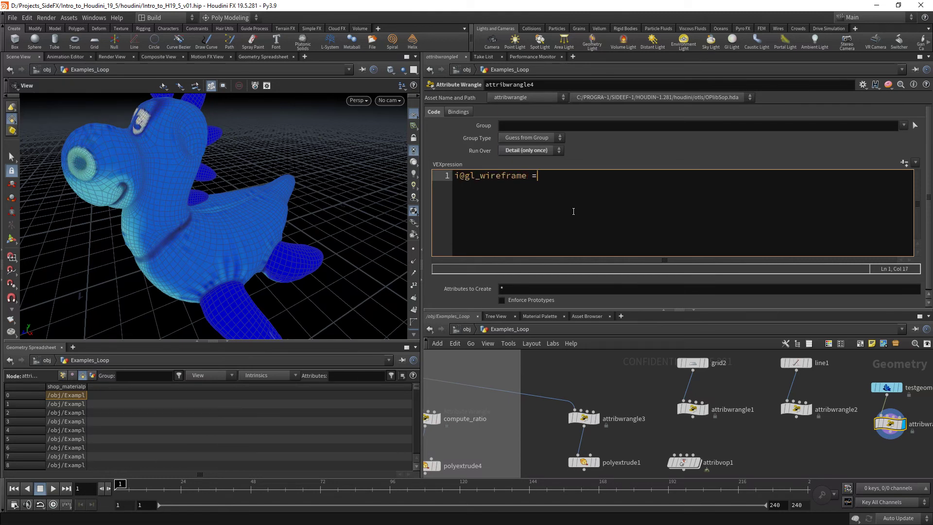
pyautogui.write('1;')
pyautogui.click(602, 145)
pyautogui.moveTo(208, 240)
pyautogui.mouseDown()
pyautogui.moveTo(239, 229)
pyautogui.moveTo(186, 248)
pyautogui.moveTo(275, 278)
pyautogui.mouseUp()
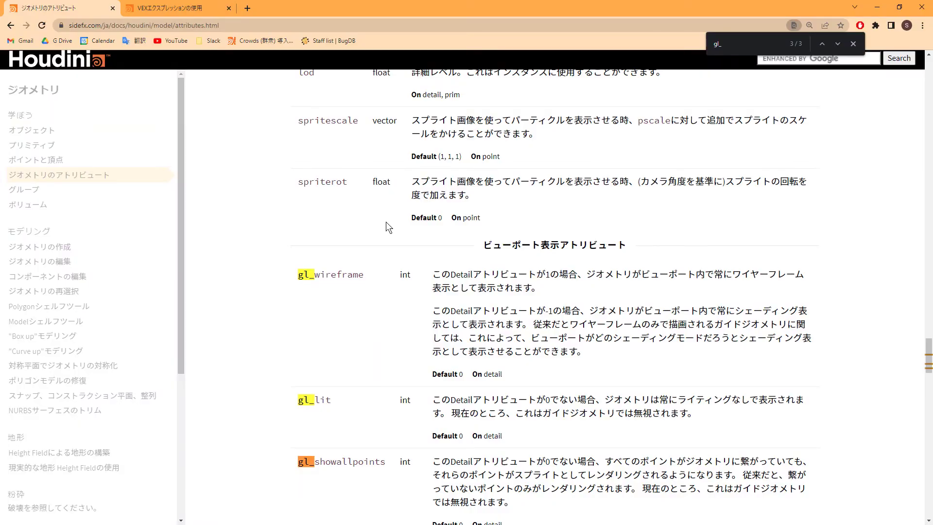
# Read the Cd and Alpha shader override entries, then go to the VEXエクスプレッションの使用 page
pyautogui.scroll(-2, 386, 222)
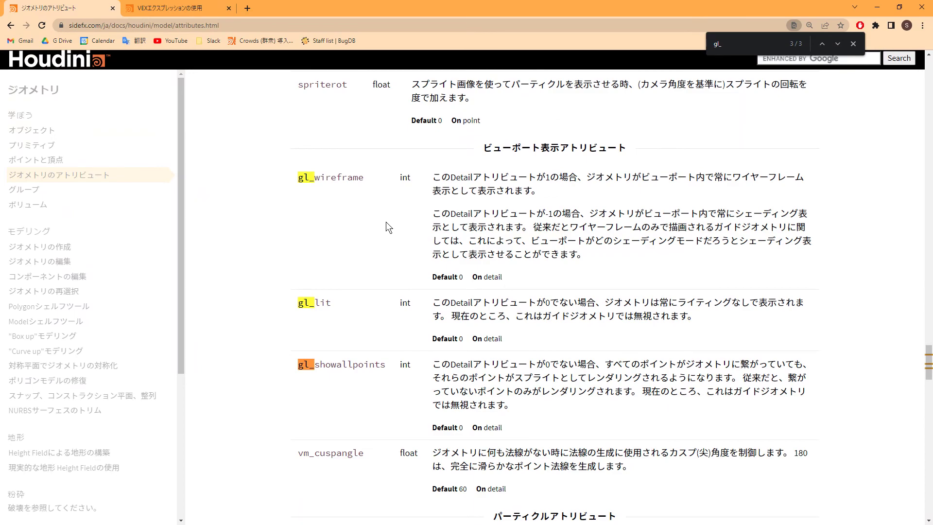
pyautogui.scroll(-6, 276, 248)
pyautogui.scroll(-2, 276, 247)
pyautogui.scroll(-5, 276, 248)
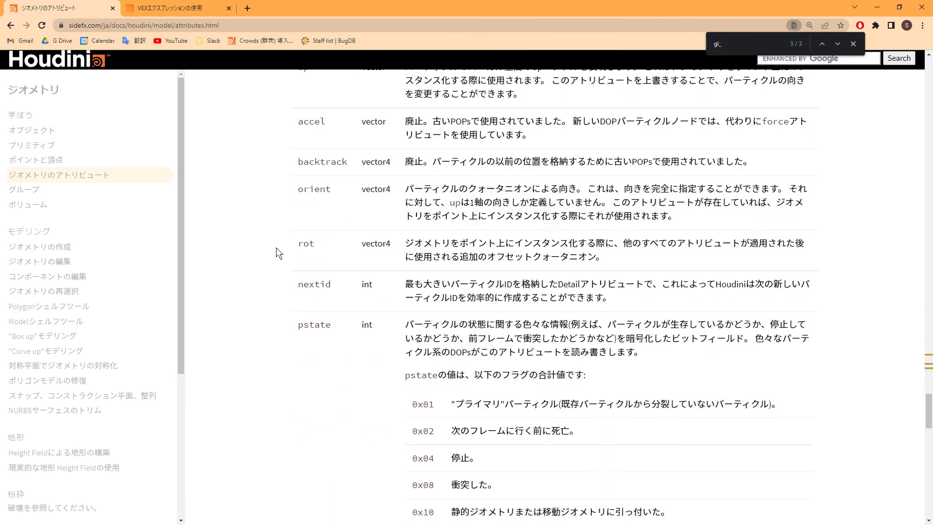
pyautogui.scroll(-8, 276, 249)
pyautogui.scroll(1, 277, 253)
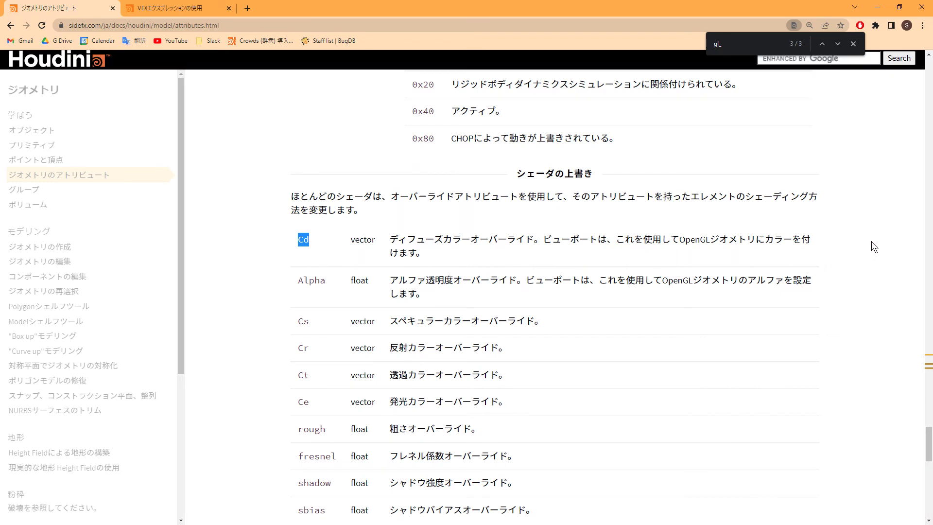
pyautogui.moveTo(432, 294); pyautogui.dragTo(384, 276)
pyautogui.click(381, 300)
pyautogui.click(180, 8)
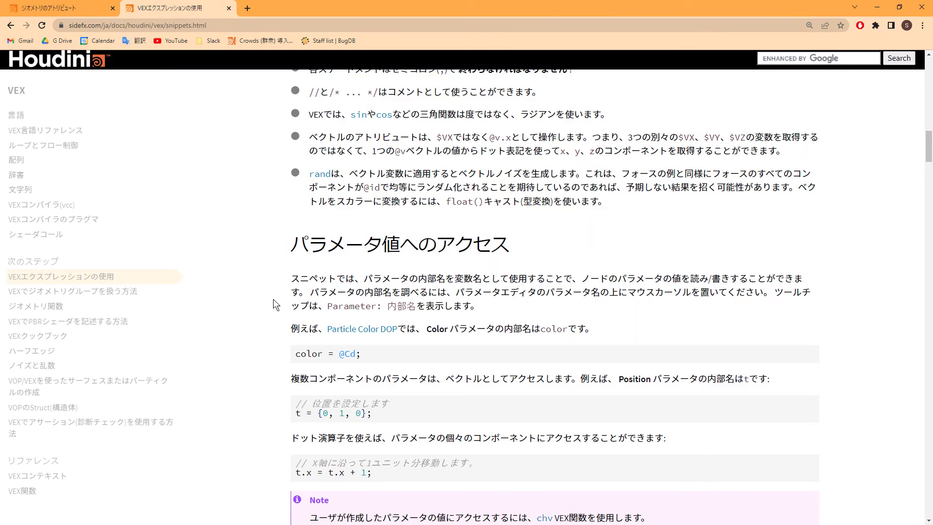
# Read the f@ float and v@ vector attribute syntax in the VEX expressions page
pyautogui.scroll(-5, 276, 297)
pyautogui.scroll(-10, 276, 297)
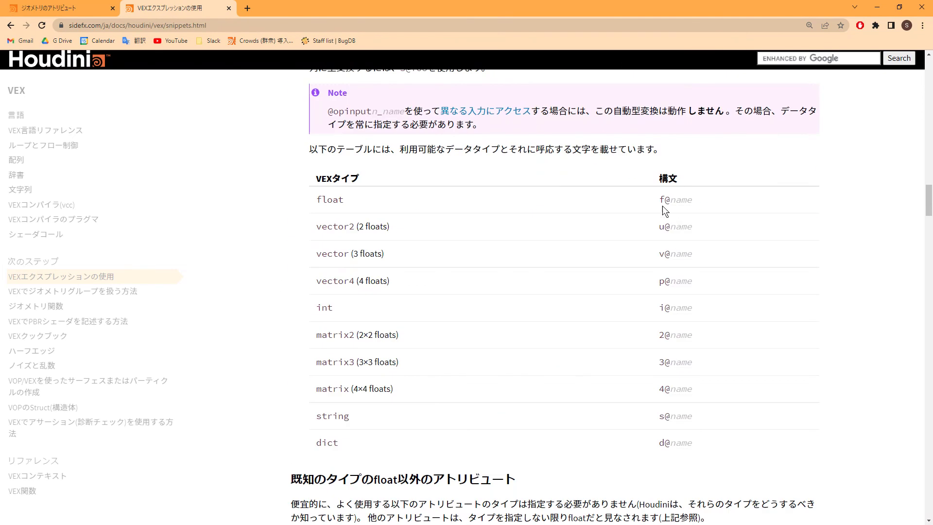
pyautogui.moveTo(655, 197); pyautogui.dragTo(674, 199)
pyautogui.moveTo(656, 253); pyautogui.dragTo(675, 253)
pyautogui.click(520, 272)
pyautogui.scroll(-2, 845, 250)
pyautogui.scroll(-2, 845, 250)
pyautogui.scroll(-4, 845, 250)
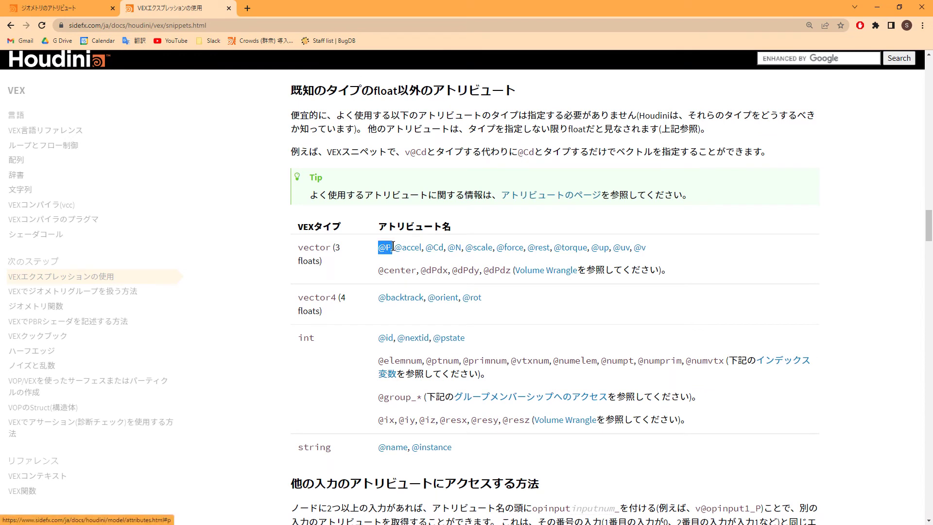
pyautogui.moveTo(335, 117); pyautogui.dragTo(636, 115)
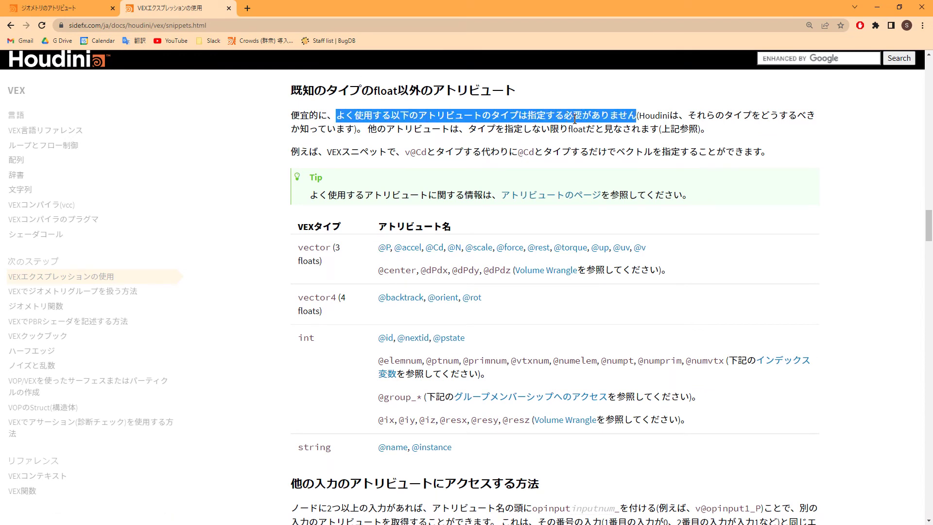
pyautogui.click(764, 131)
pyautogui.moveTo(405, 152); pyautogui.dragTo(427, 152)
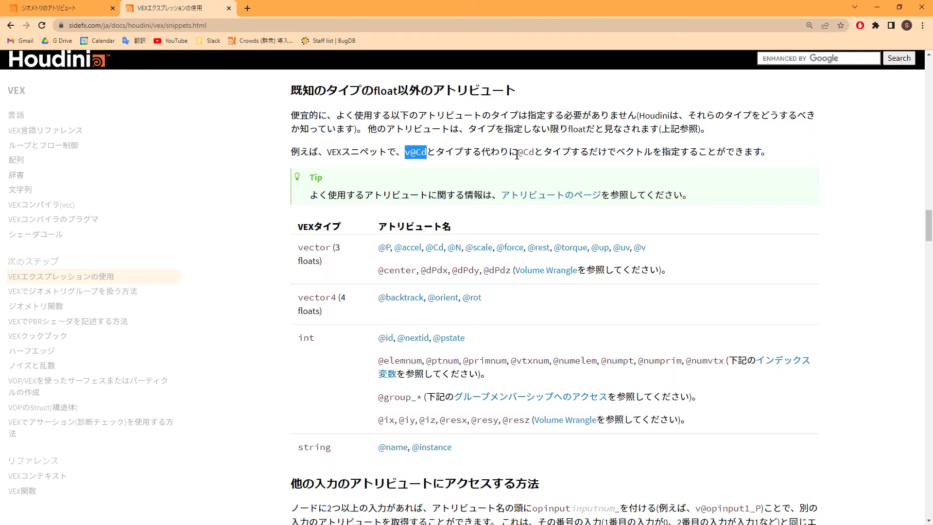
pyautogui.moveTo(517, 152); pyautogui.dragTo(534, 152)
pyautogui.click(554, 161)
pyautogui.moveTo(517, 153); pyautogui.dragTo(539, 153)
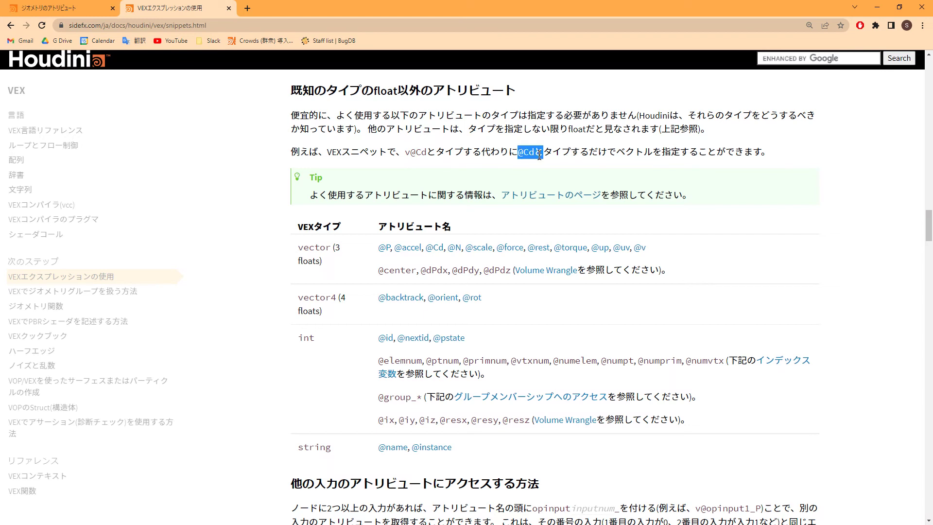
pyautogui.click(606, 151)
pyautogui.scroll(-1, 841, 179)
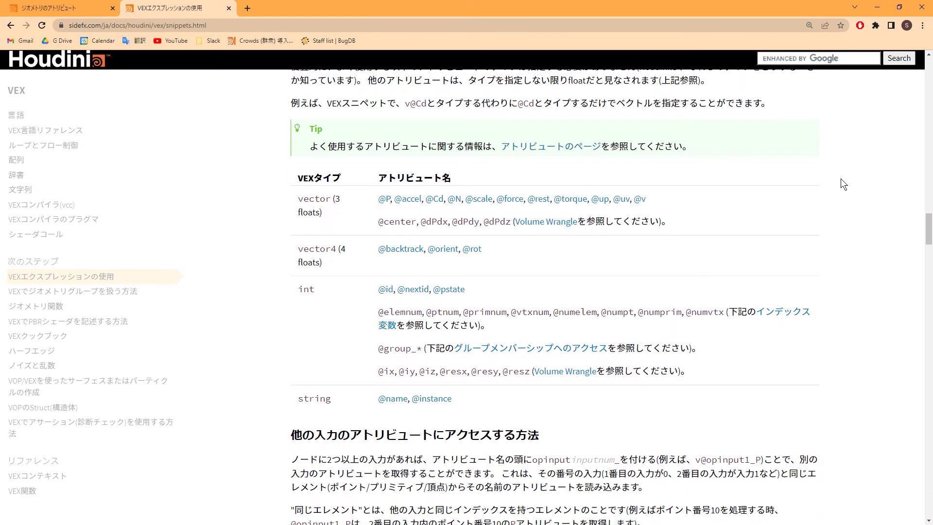
pyautogui.press('Home')
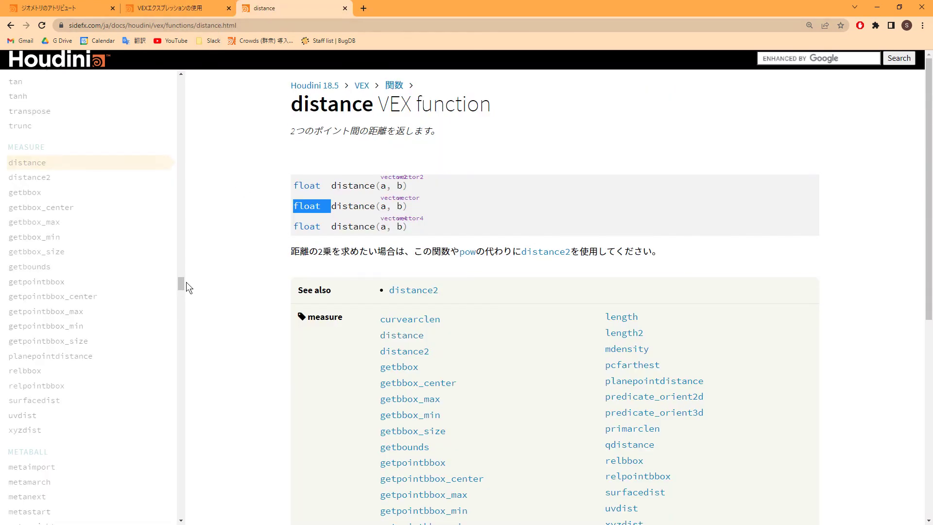
# Browse the VEX function index and open the sort function's page
pyautogui.moveTo(182, 283); pyautogui.dragTo(189, 80)
pyautogui.click(62, 113)
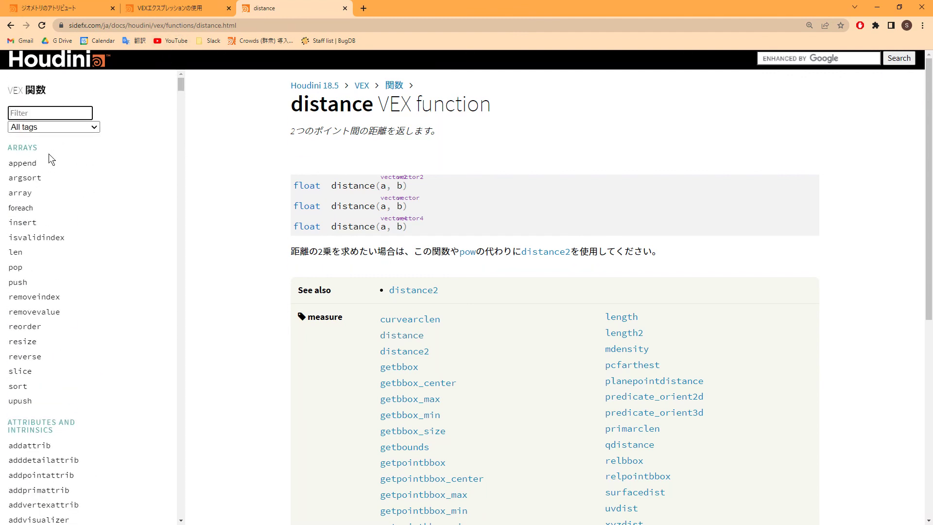
pyautogui.scroll(-3, 24, 182)
pyautogui.scroll(-2, 28, 197)
pyautogui.scroll(-1, 27, 204)
pyautogui.scroll(-4, 28, 207)
pyautogui.scroll(10, 28, 210)
pyautogui.click(17, 387)
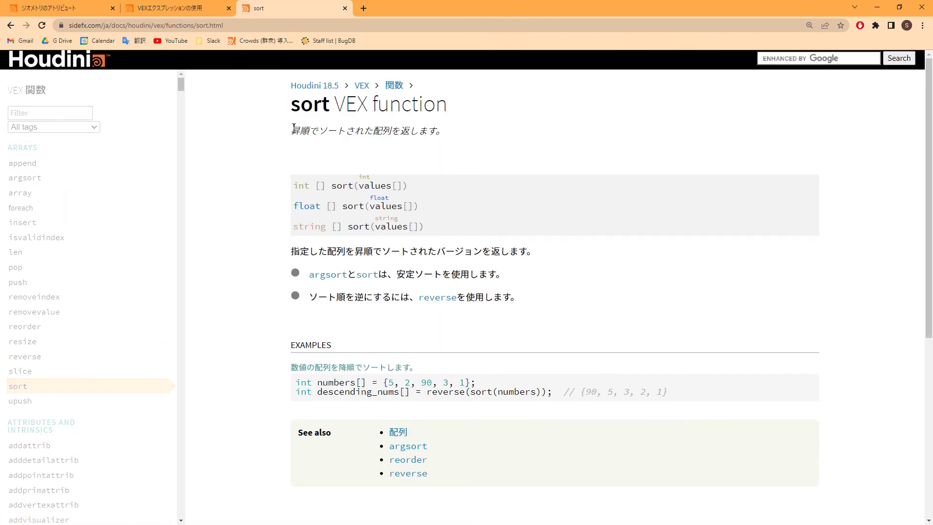
# Read the sort function's description and its array sorting example code
pyautogui.moveTo(285, 129); pyautogui.dragTo(463, 129)
pyautogui.click(485, 148)
pyautogui.scroll(-2, 740, 125)
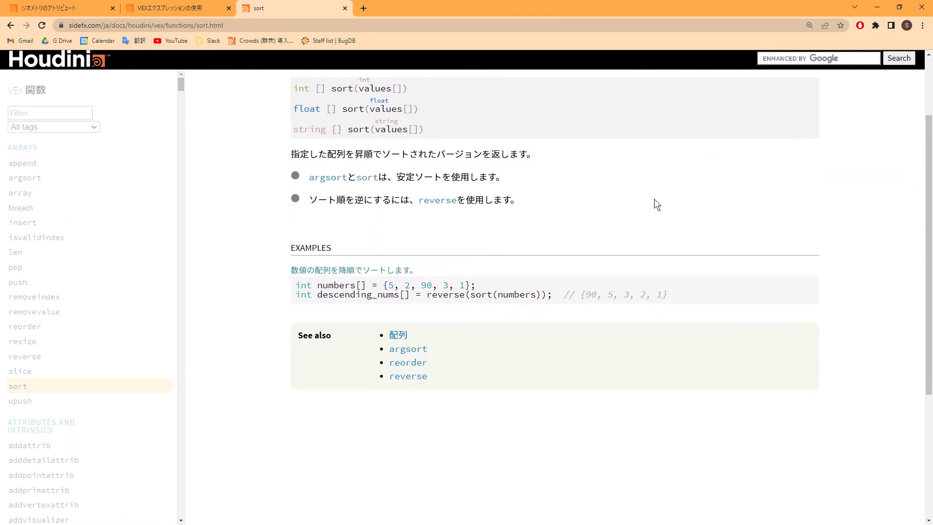
pyautogui.moveTo(294, 285); pyautogui.dragTo(625, 309)
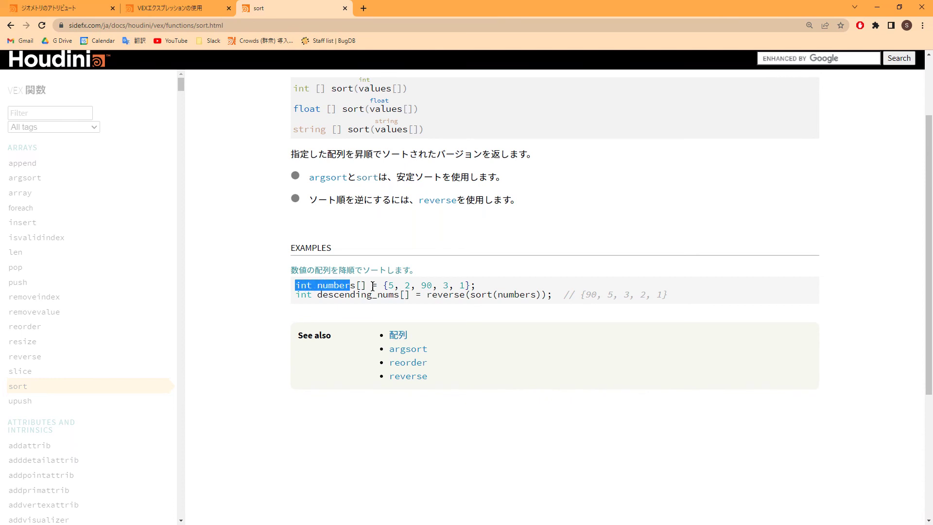
pyautogui.click(689, 285)
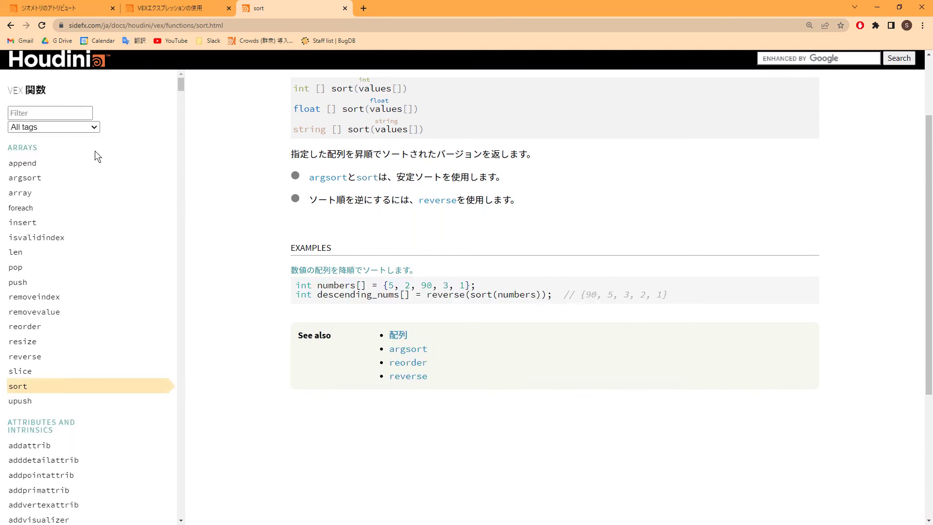
pyautogui.scroll(2, 232, 244)
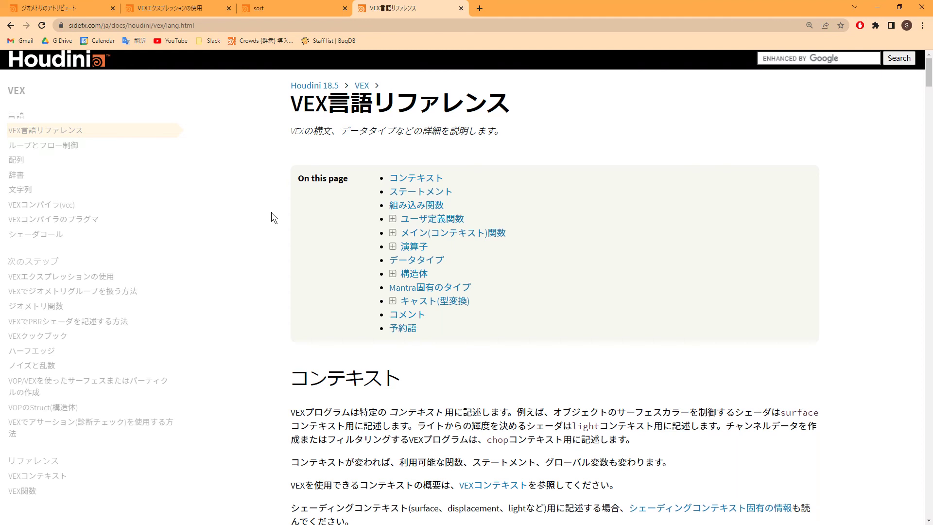
# Read through the VEX language reference page and return to its top
pyautogui.scroll(-1, 271, 212)
pyautogui.scroll(-1, 271, 212)
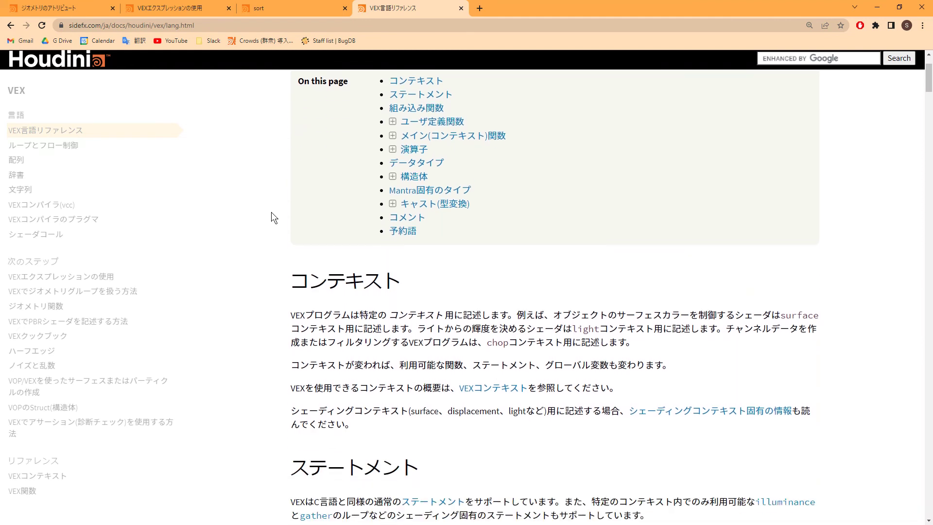
pyautogui.scroll(2, 271, 213)
pyautogui.moveTo(312, 113); pyautogui.dragTo(510, 116)
pyautogui.click(521, 113)
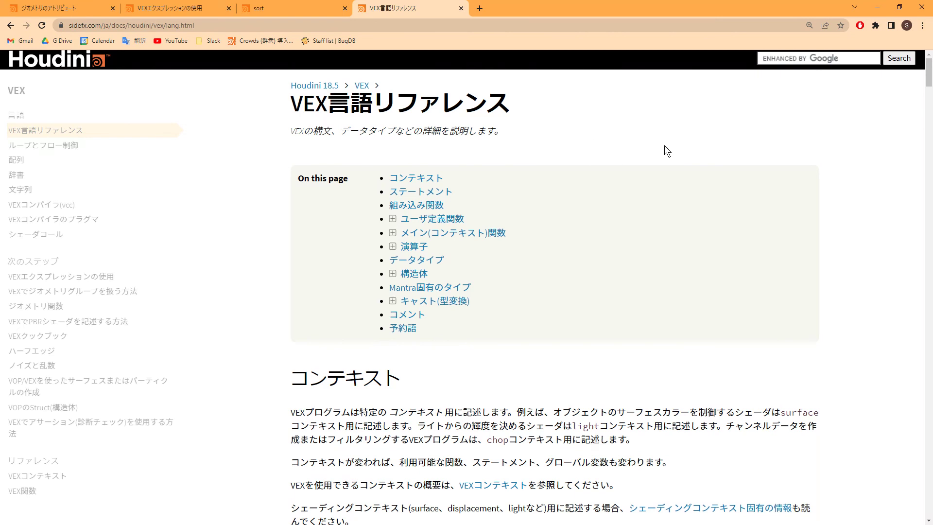
pyautogui.scroll(-1, 667, 145)
pyautogui.scroll(-8, 660, 165)
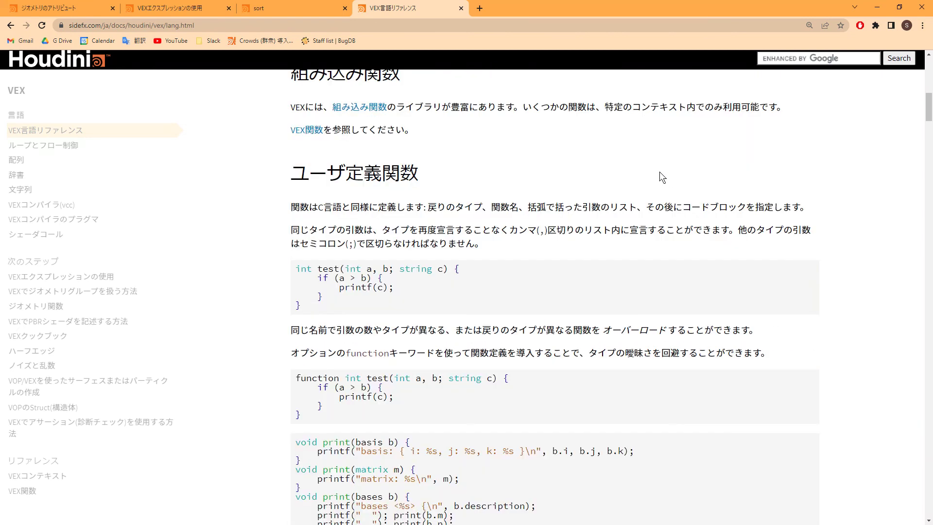
pyautogui.scroll(-1, 659, 171)
pyautogui.scroll(-2, 611, 187)
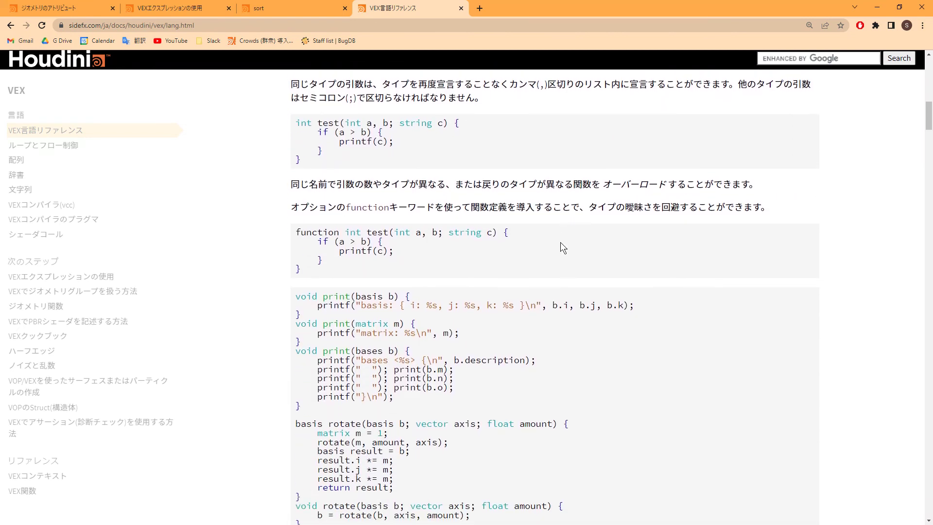
pyautogui.scroll(-1, 597, 252)
pyautogui.scroll(-1, 605, 291)
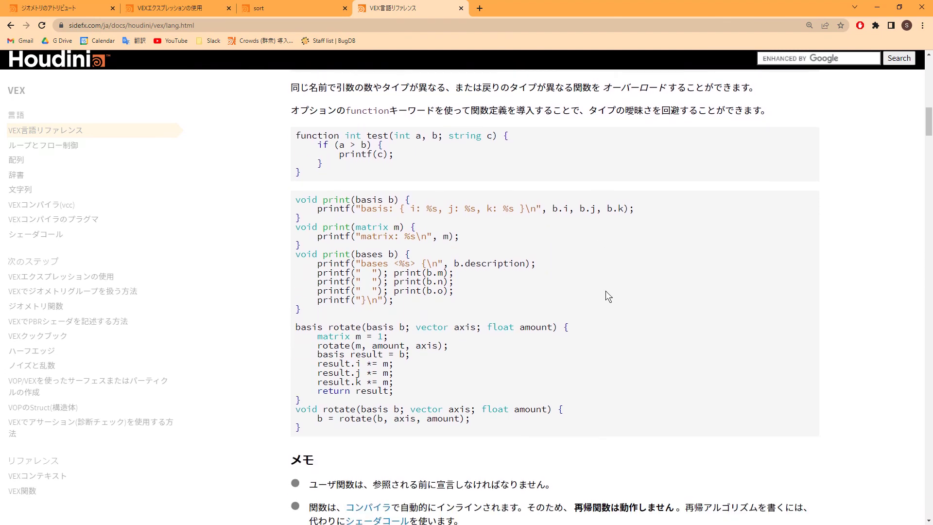
pyautogui.scroll(-2, 606, 291)
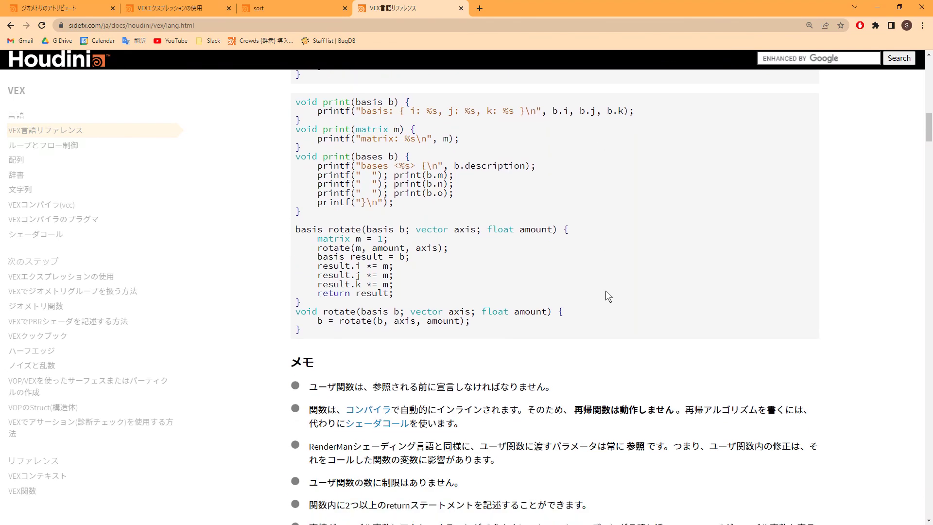
pyautogui.scroll(-2, 605, 291)
pyautogui.scroll(-2, 611, 328)
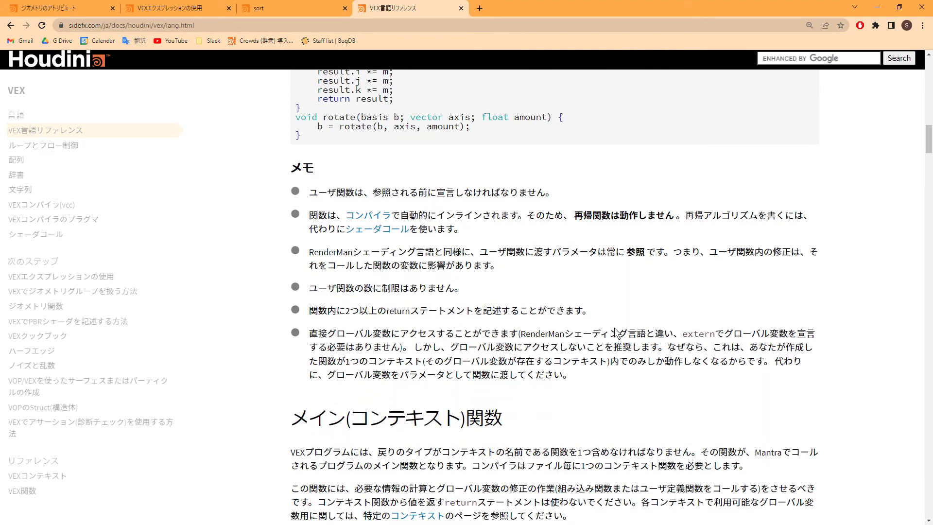
pyautogui.press('Home')
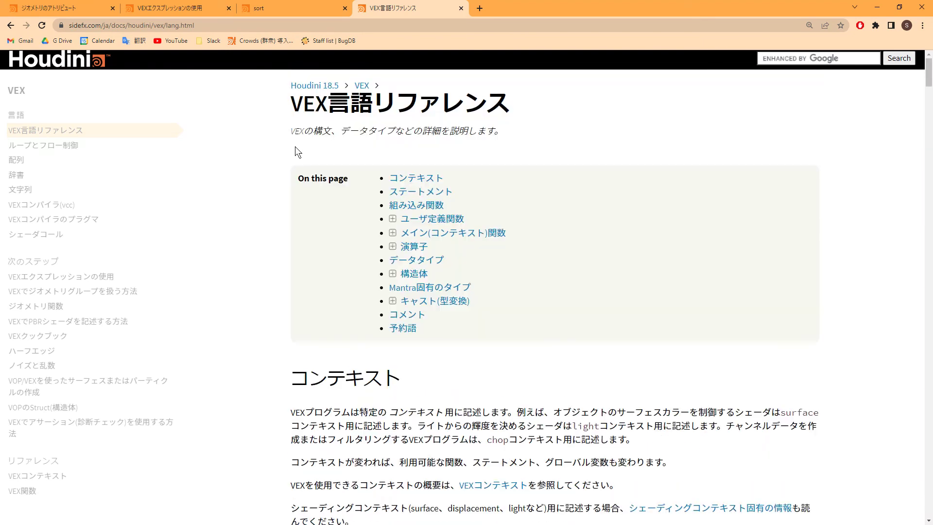
# Remove ja/ from the URL to load the English VEX language reference
pyautogui.click(114, 26)
pyautogui.click(111, 25)
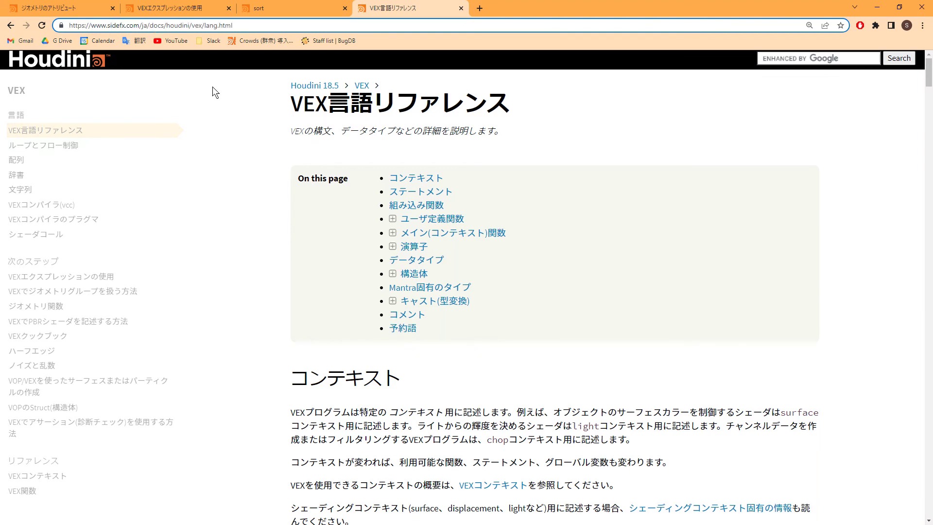
pyautogui.press('BackSpace')
pyautogui.press('BackSpace')
pyautogui.press('BackSpace')
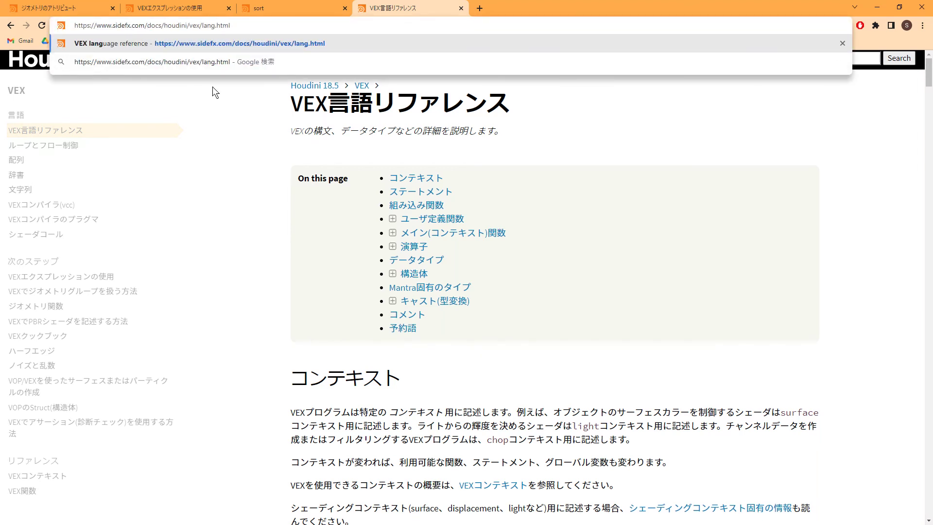
pyautogui.press('Return')
# Re-insert ja/ into the URL to reload the Japanese version
pyautogui.click(117, 25)
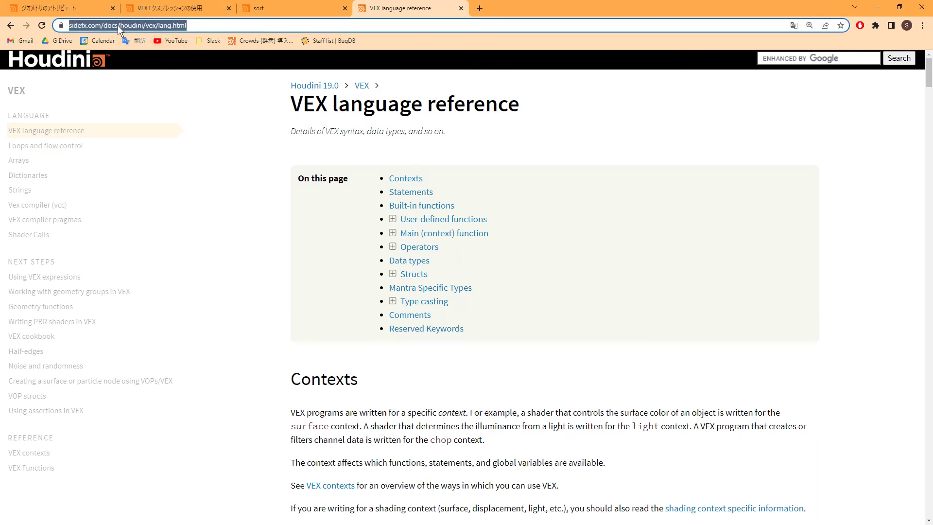
pyautogui.click(120, 25)
pyautogui.hotkey('ctrl', 'Left')
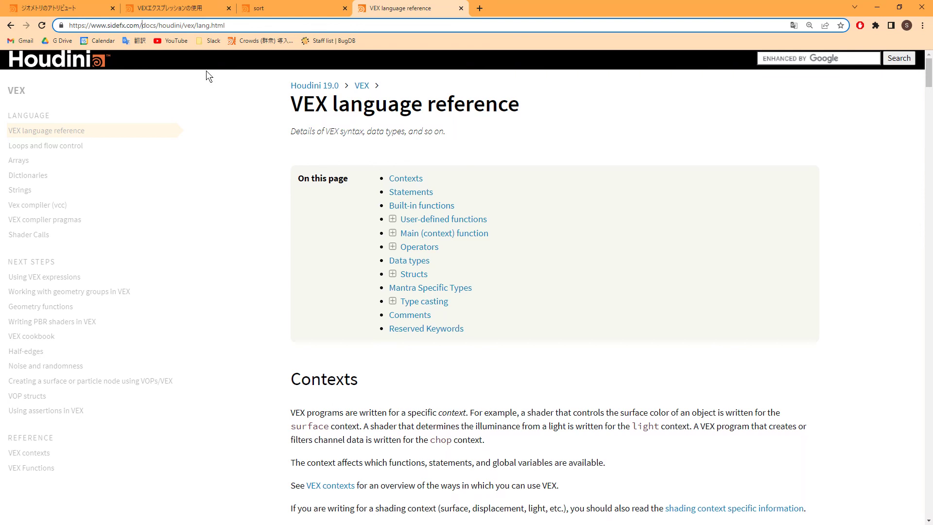
pyautogui.write('ja/')
pyautogui.press('Return')
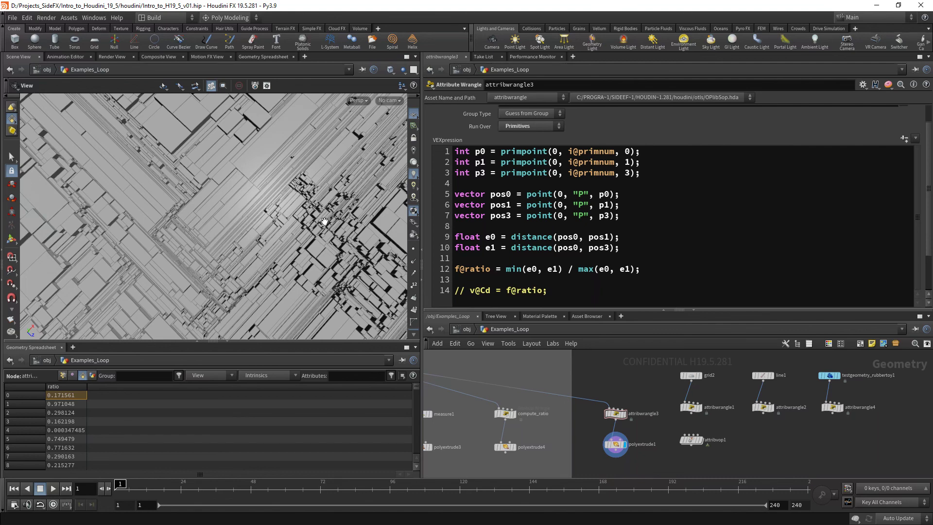
pyautogui.rightClick(691, 440)
pyautogui.click(790, 402)
pyautogui.moveTo(430, 286)
pyautogui.mouseDown()
pyautogui.moveTo(430, 415)
pyautogui.moveTo(431, 141)
pyautogui.moveTo(426, 417)
pyautogui.moveTo(428, 388)
pyautogui.moveTo(434, 418)
pyautogui.moveTo(433, 194)
pyautogui.moveTo(432, 326)
pyautogui.mouseUp()
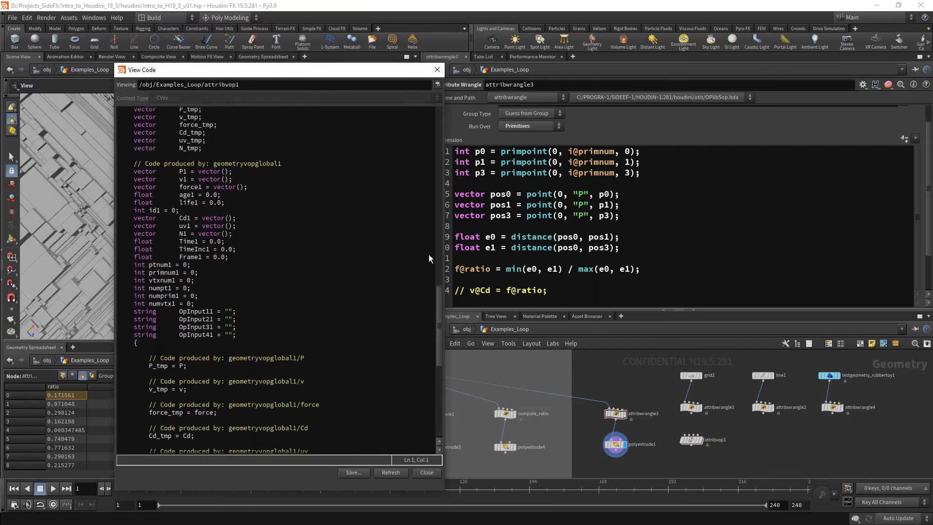
pyautogui.moveTo(365, 72); pyautogui.dragTo(346, 65)
pyautogui.moveTo(421, 301)
pyautogui.mouseDown()
pyautogui.moveTo(412, 130)
pyautogui.moveTo(420, 388)
pyautogui.mouseUp()
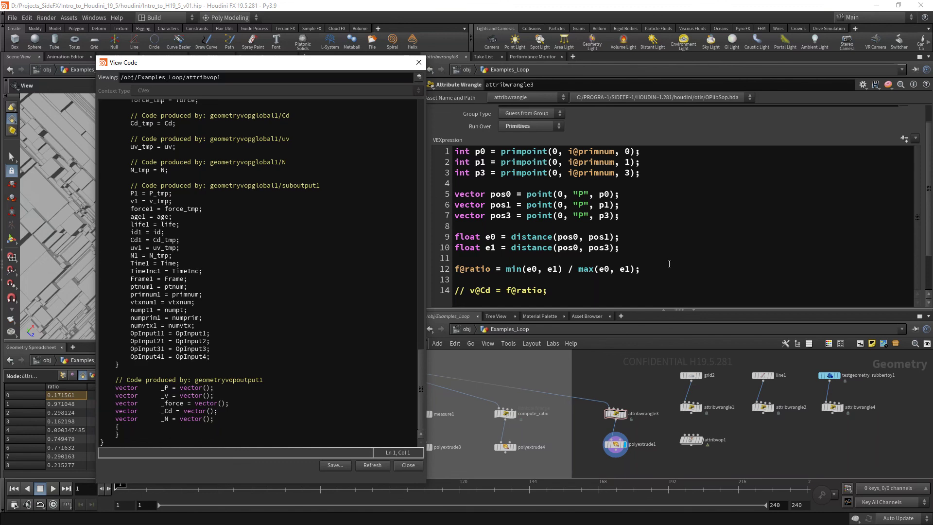
pyautogui.press('Escape')
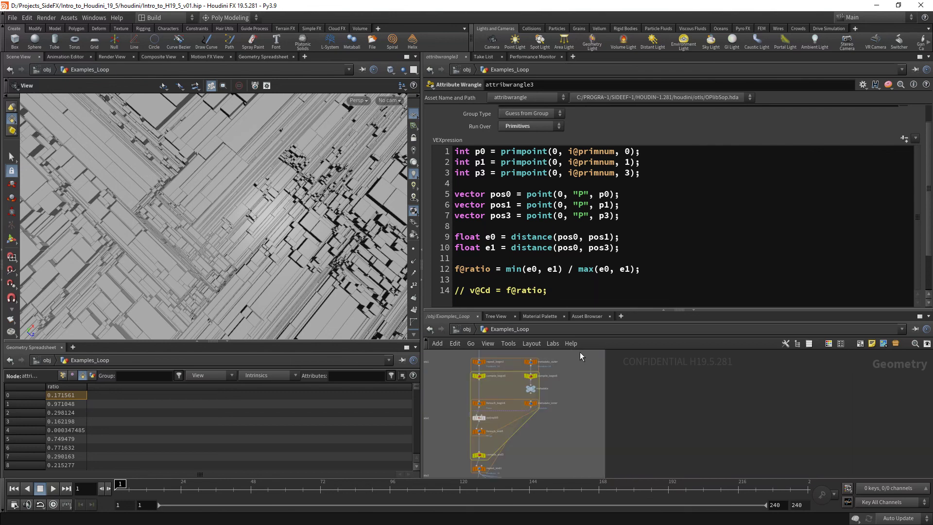
pyautogui.moveTo(579, 354); pyautogui.dragTo(465, 439)
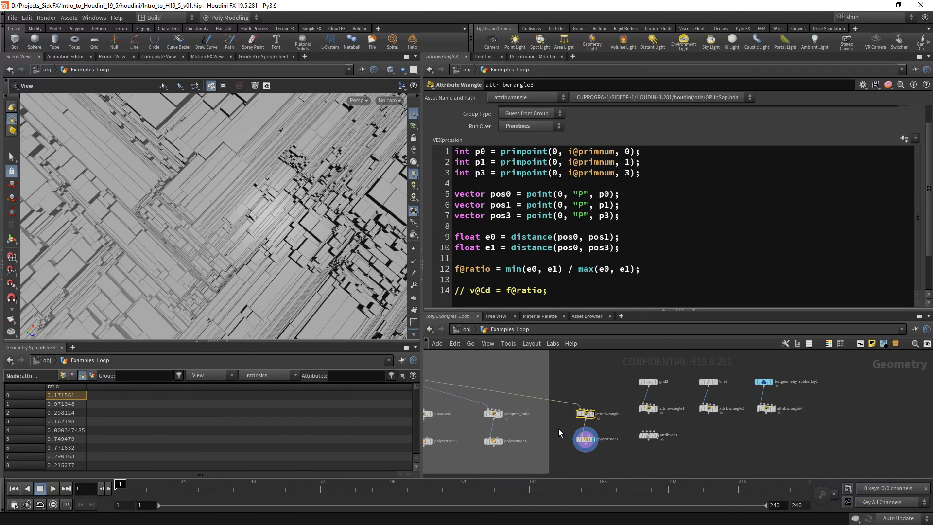
pyautogui.moveTo(559, 428); pyautogui.dragTo(630, 393)
pyautogui.click(629, 396)
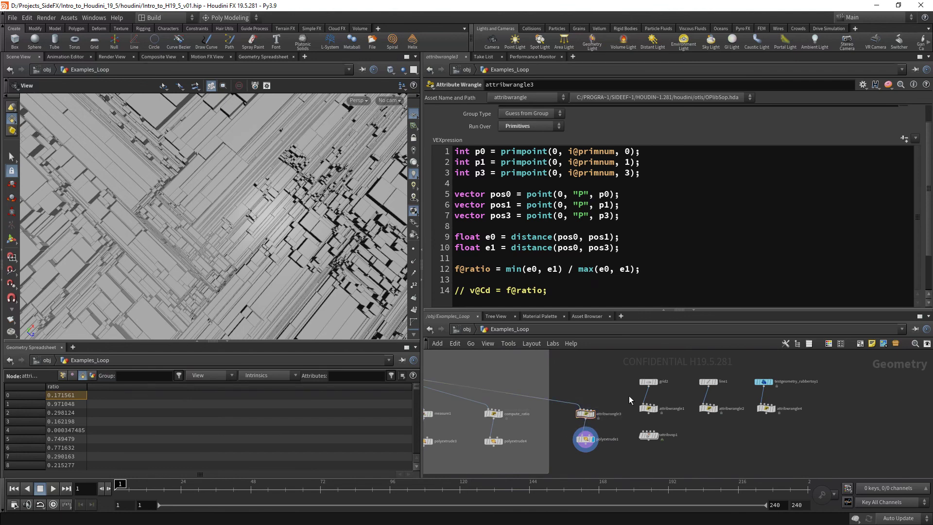